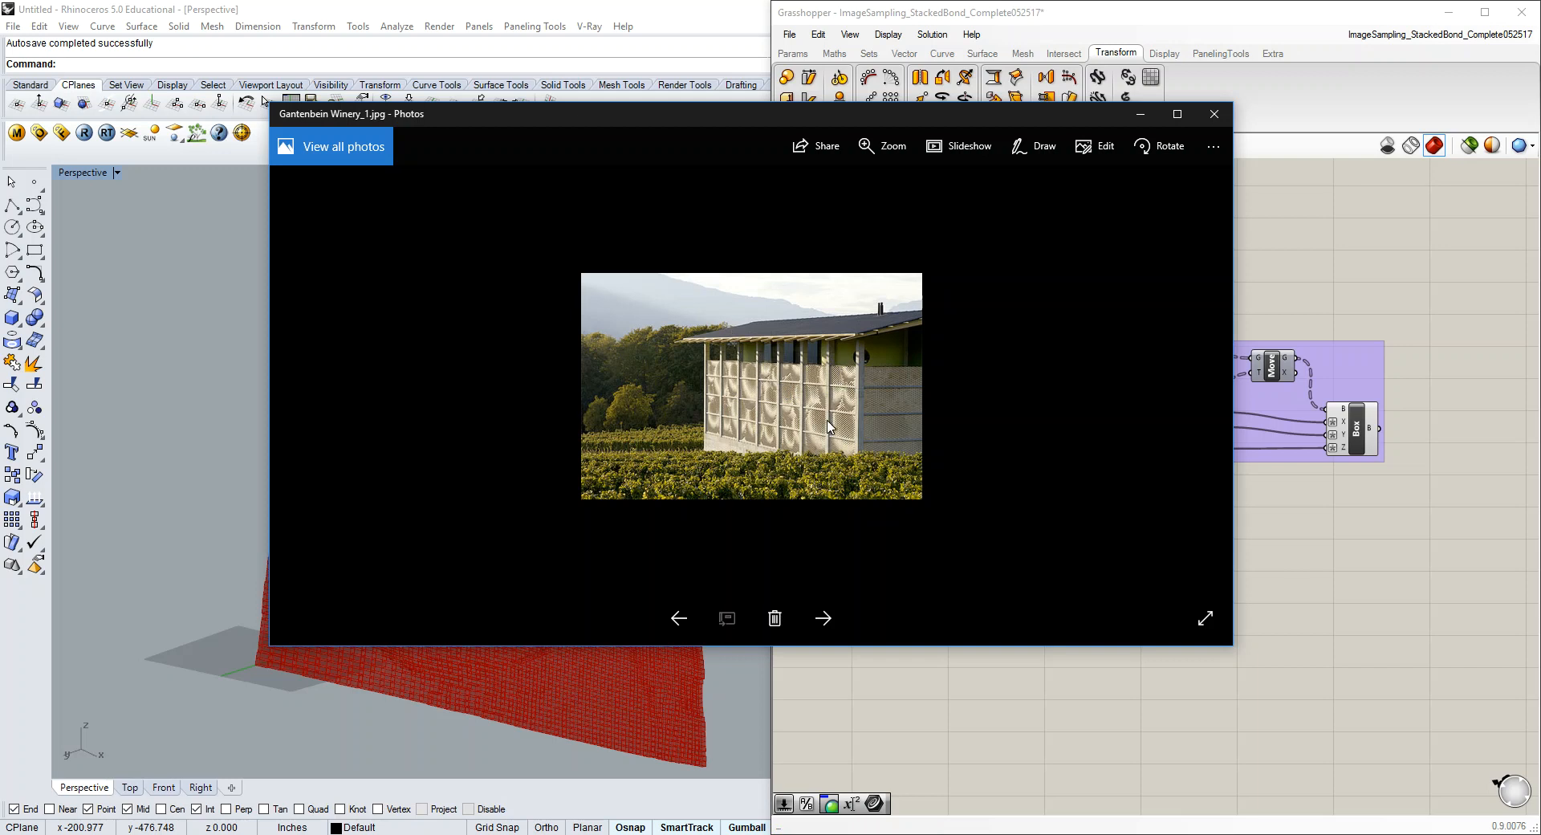
Look through the Gantenbein Winery reference photos and put the photo viewer away.
left_click(826, 619)
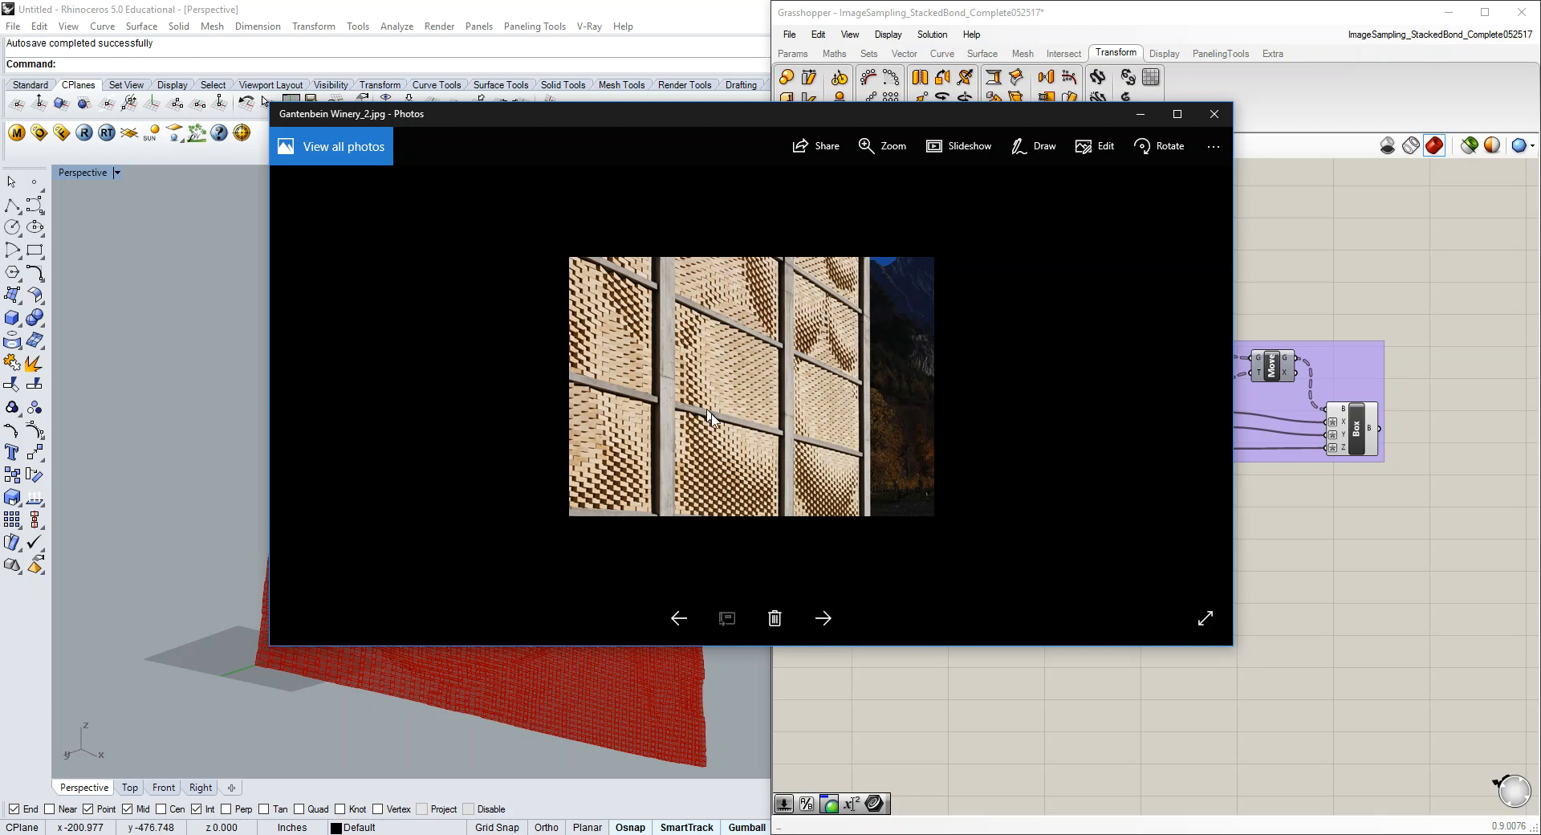
left_click(823, 619)
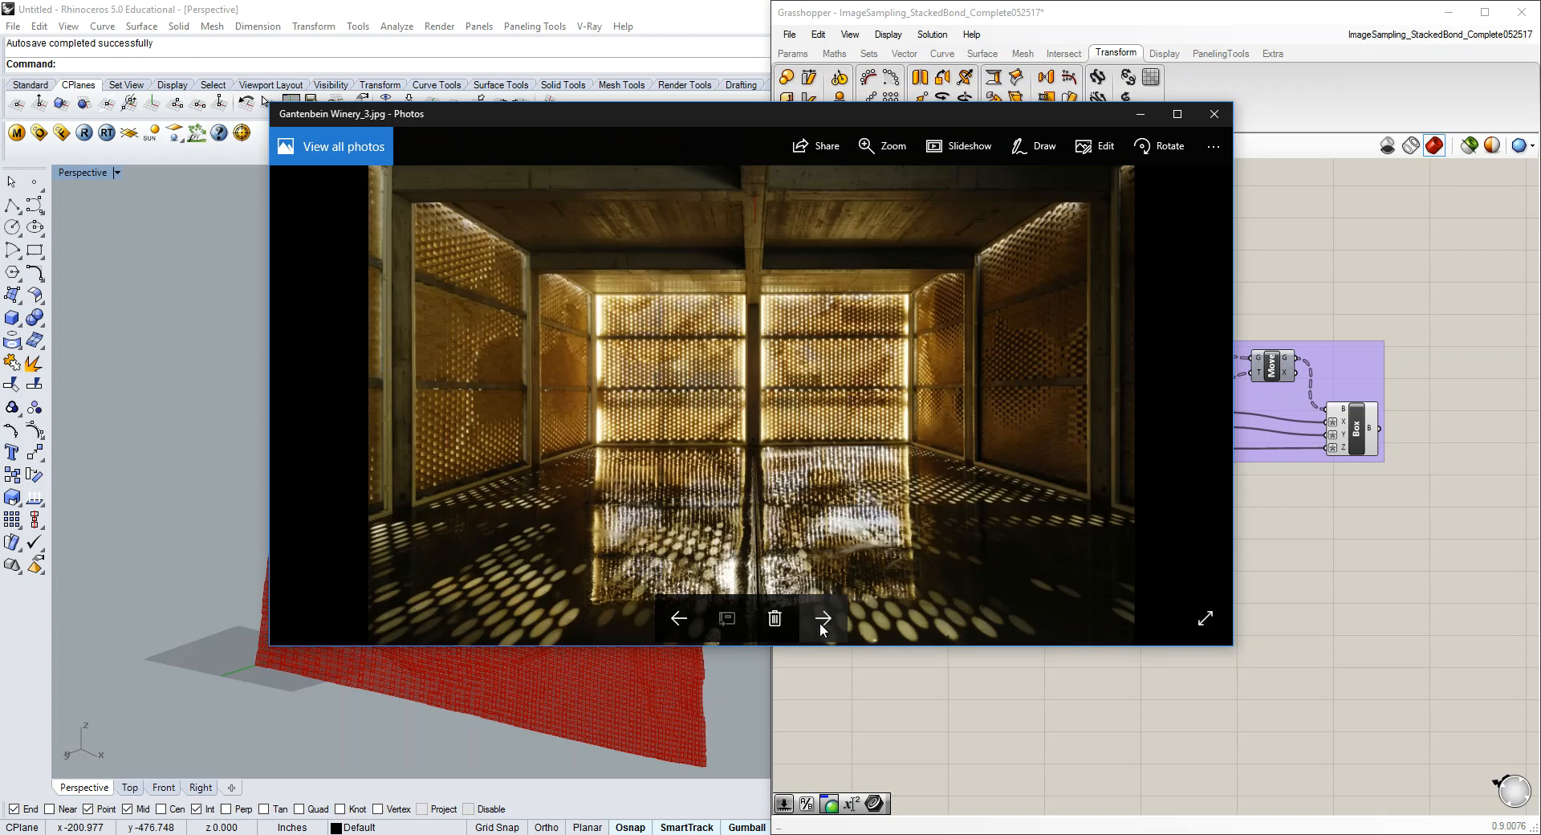
left_click(822, 620)
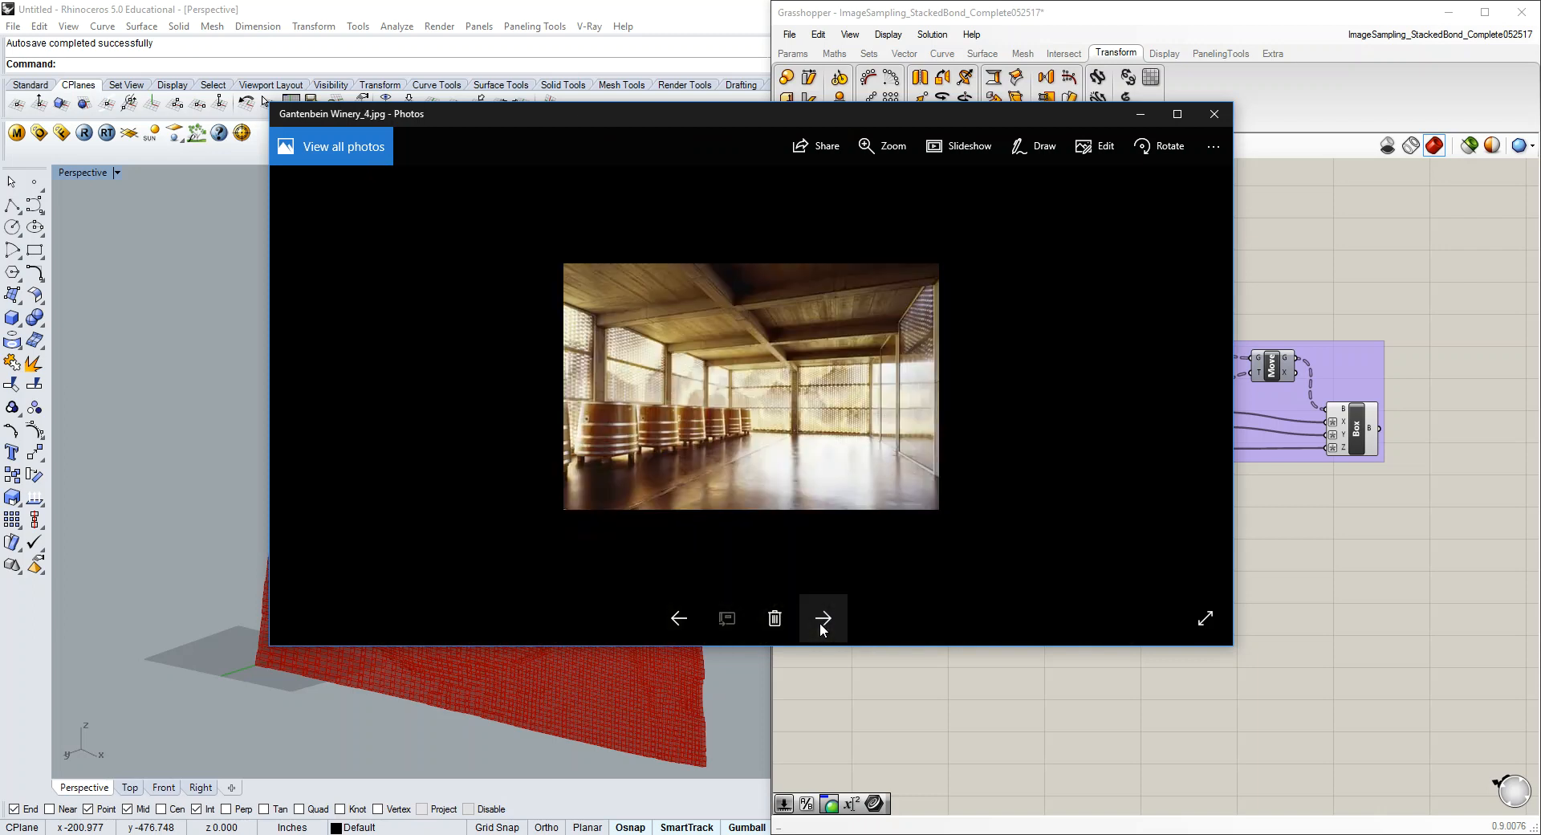
left_click(821, 628)
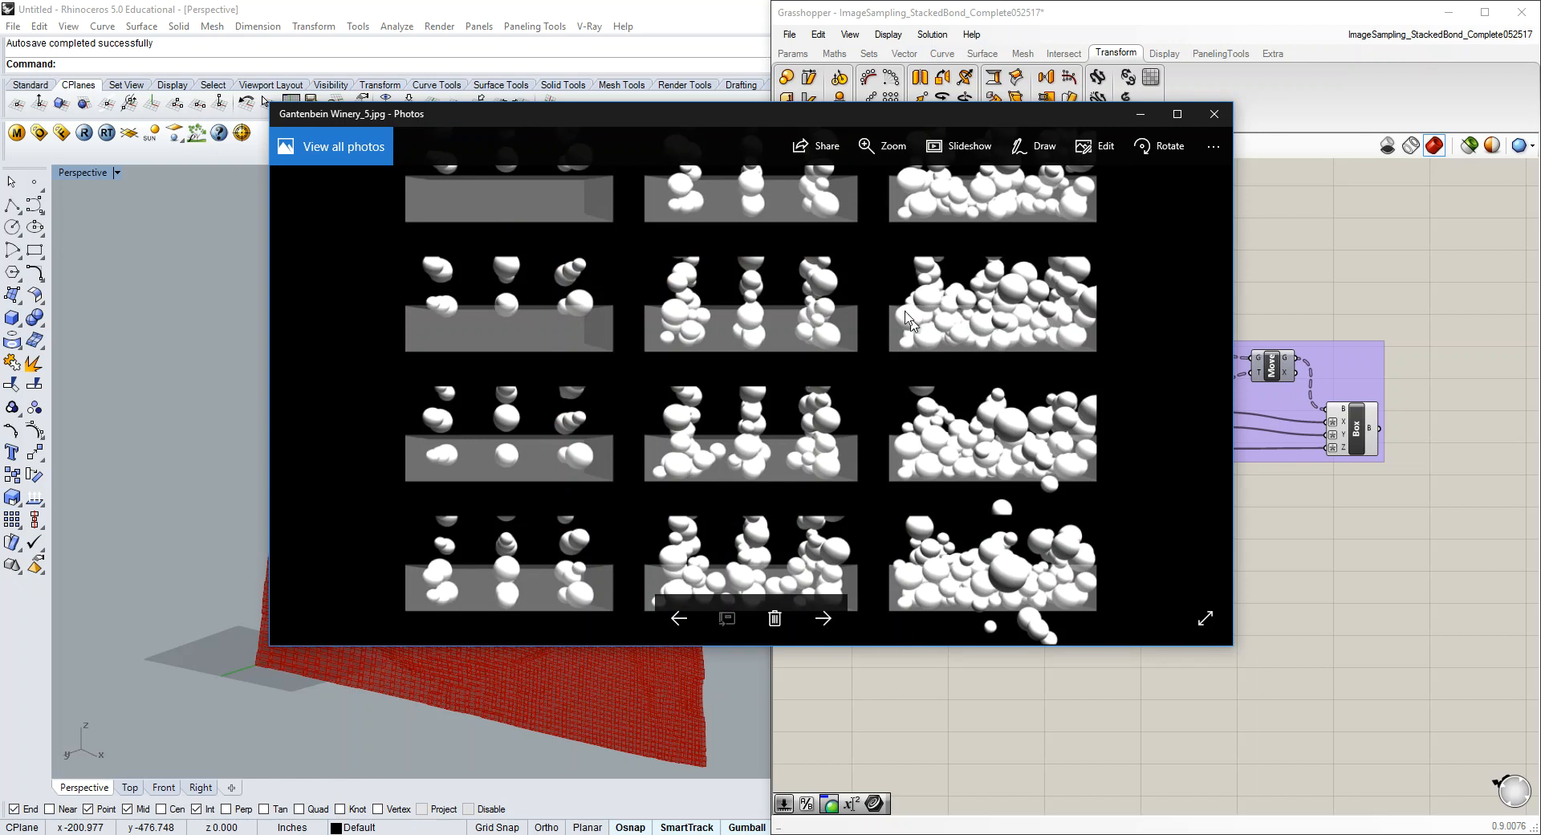
left_click(823, 622)
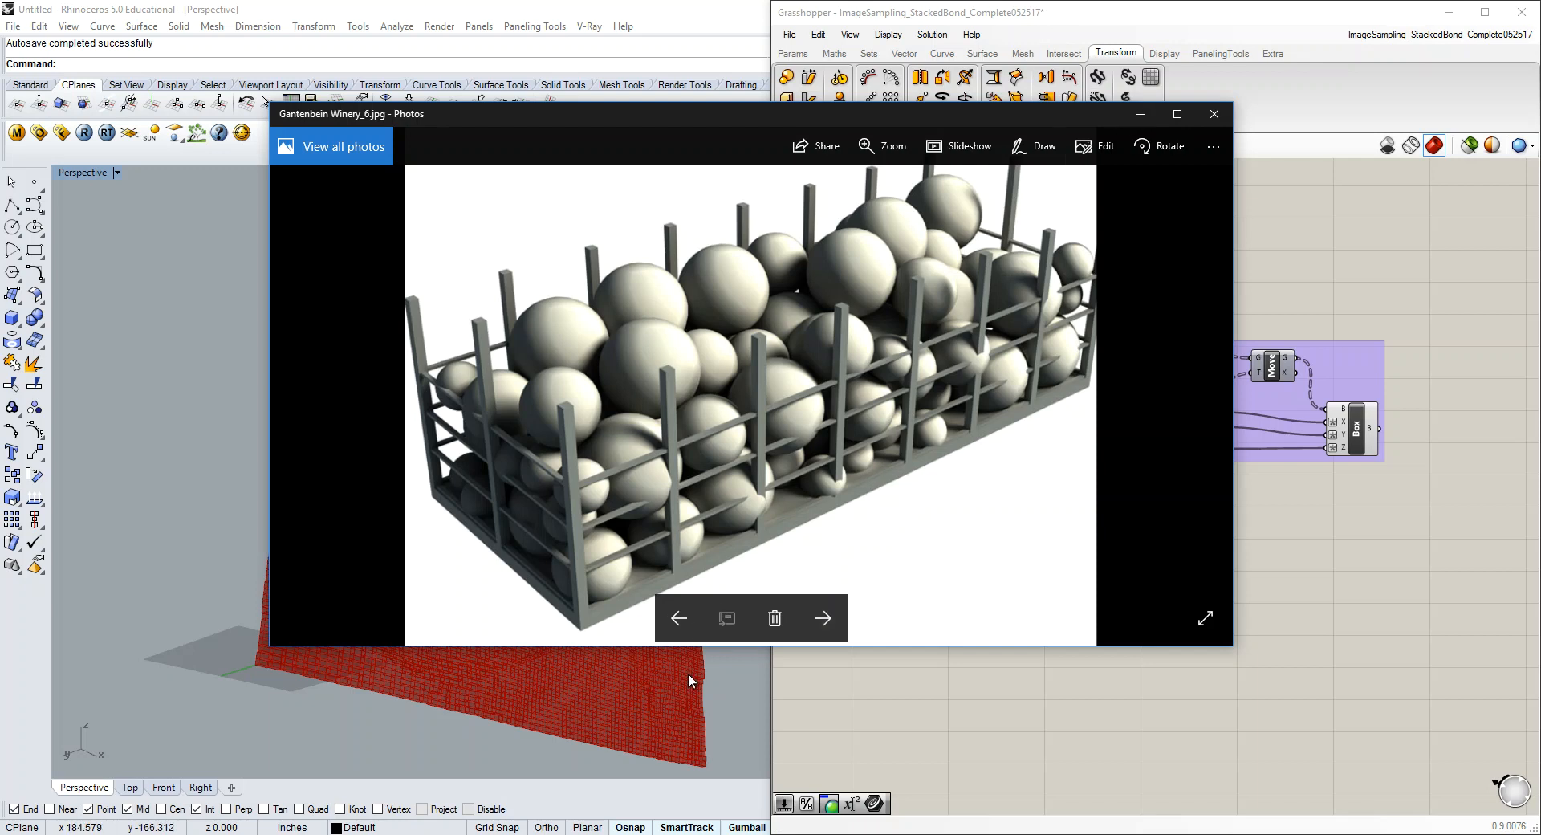
left_click(1139, 115)
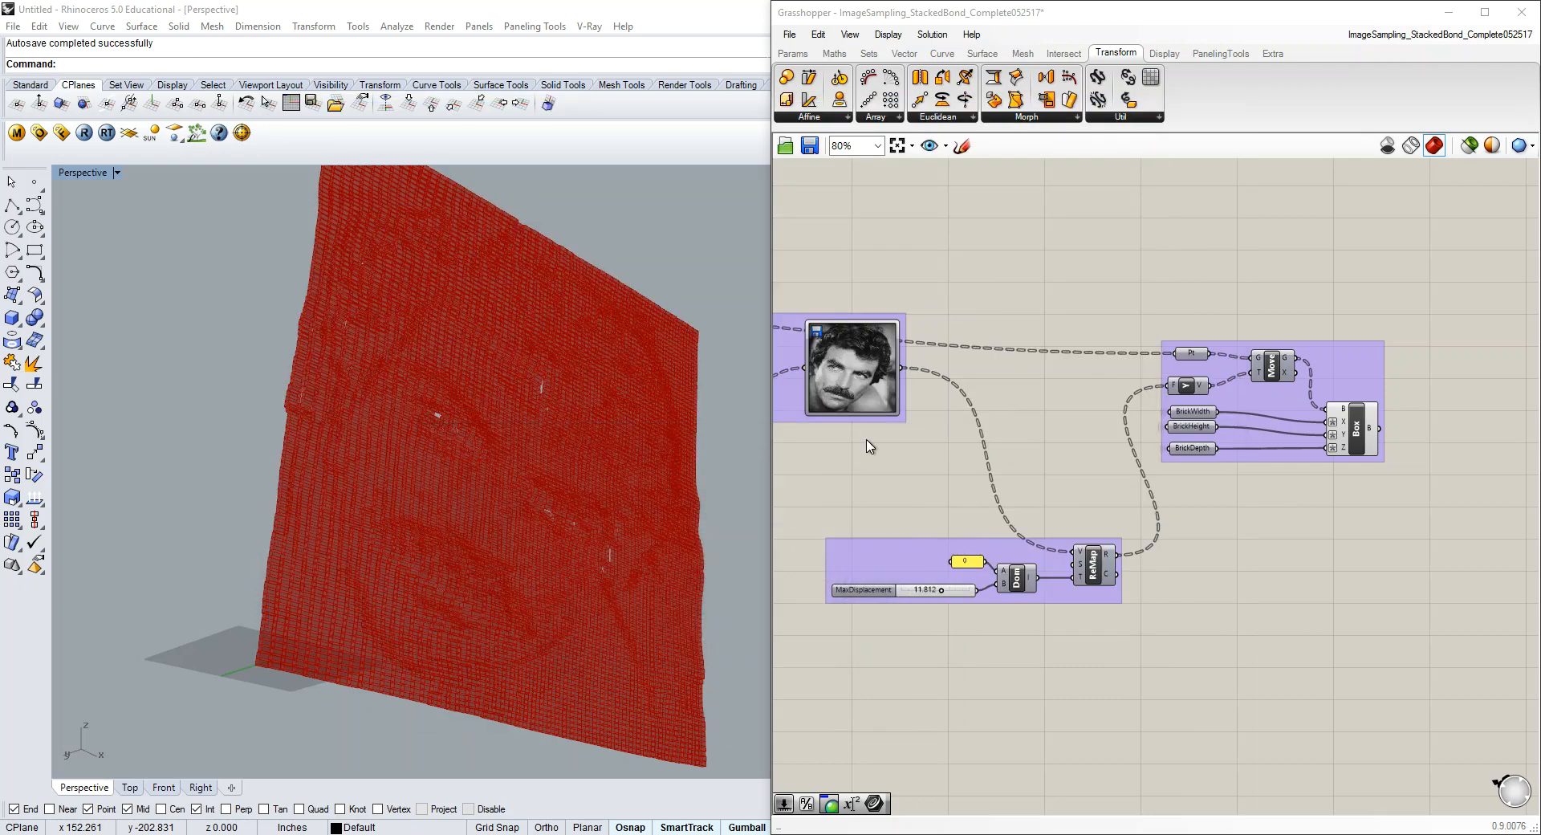
Inspect the displaced bricks of the image-sampled wall up close in the perspective view.
scroll(591, 553, "up", 8)
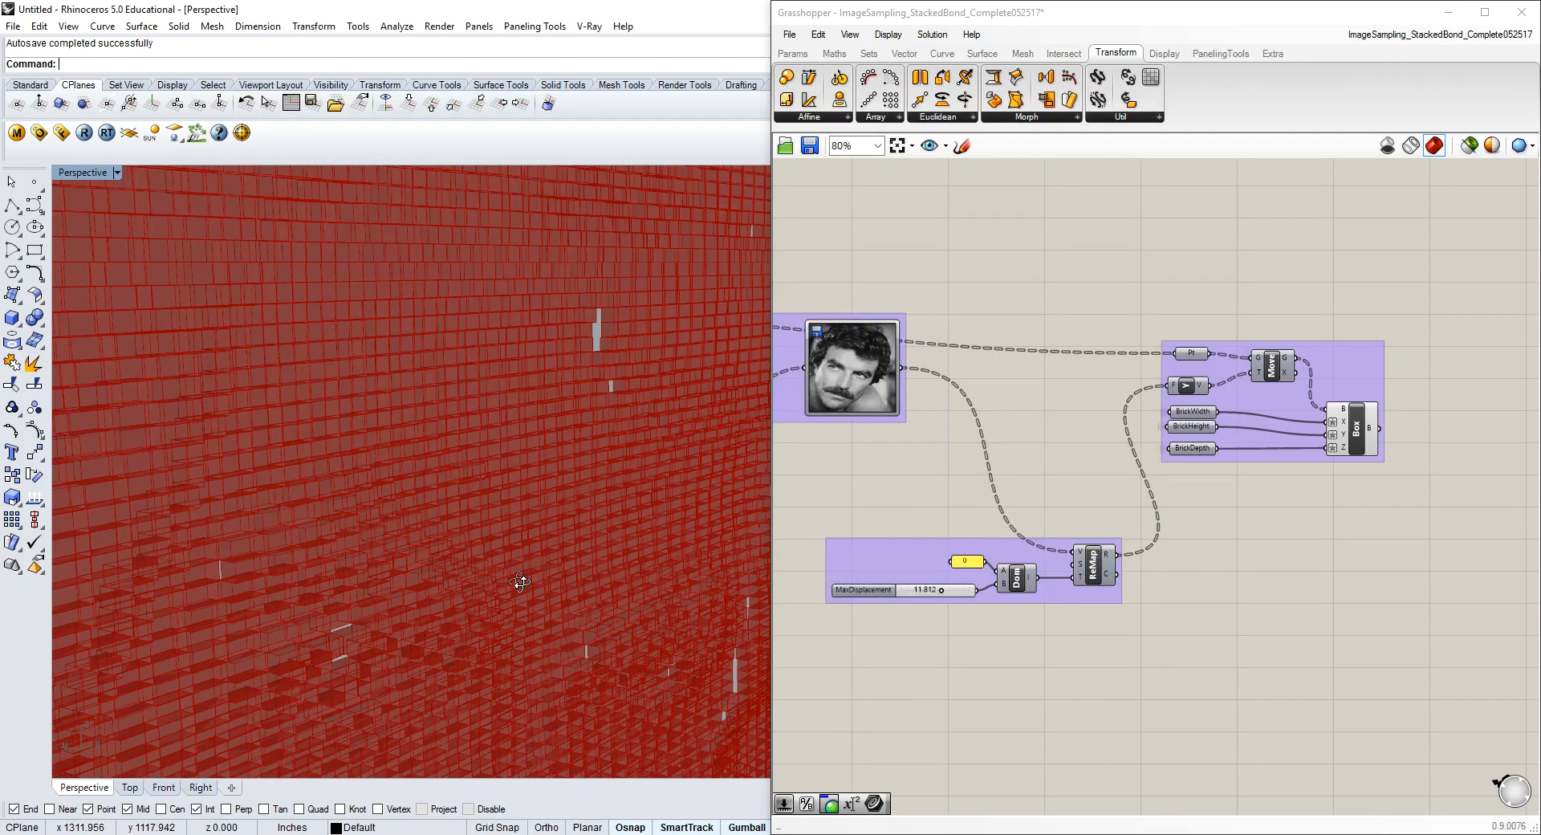
scroll(556, 531, "down", 5)
scroll(523, 605, "up", 3)
scroll(550, 545, "down", 3)
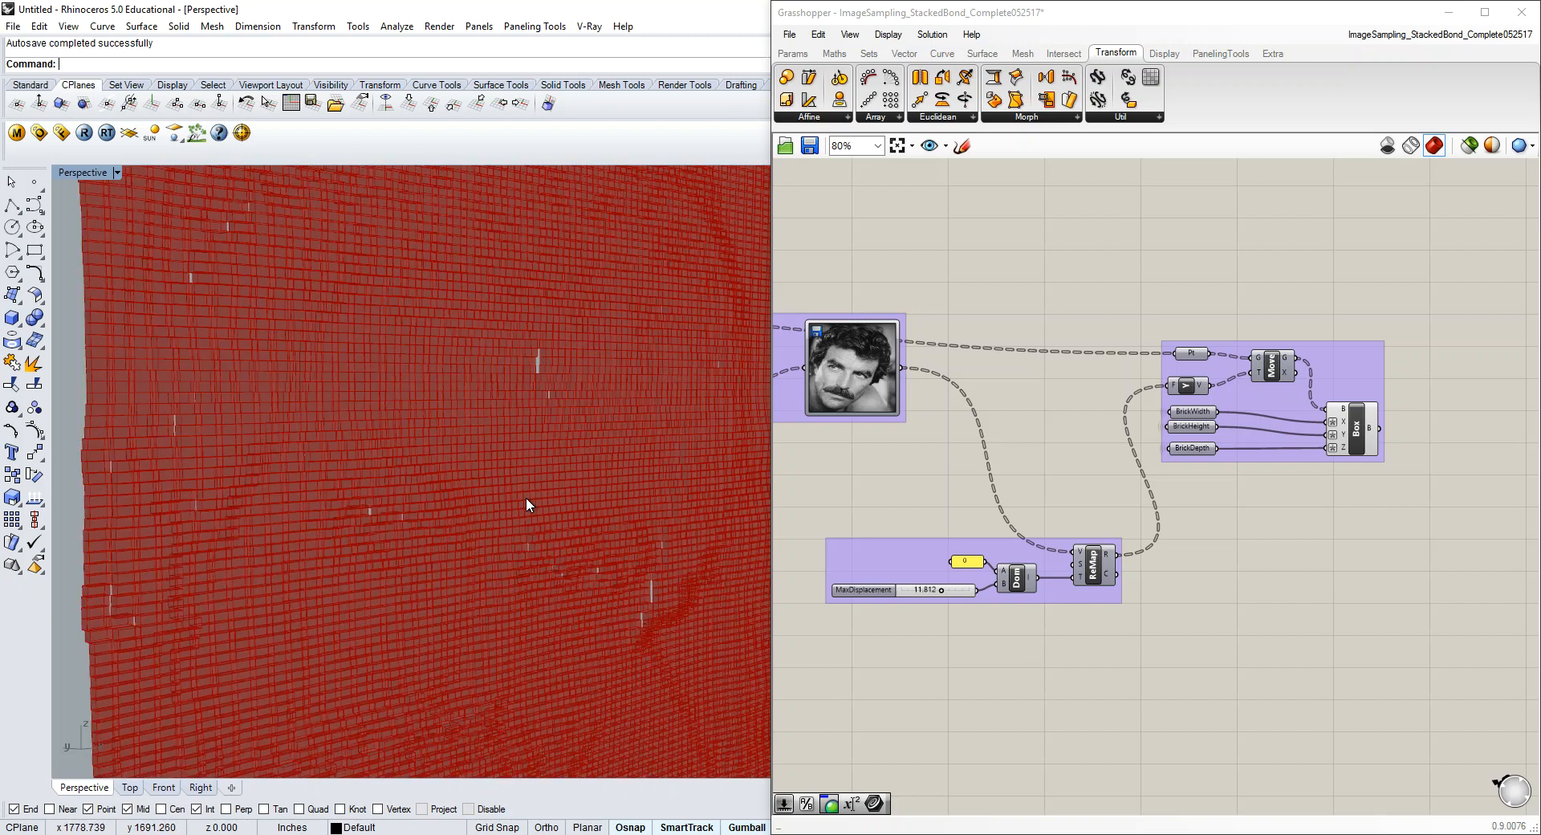
scroll(522, 470, "up", 3)
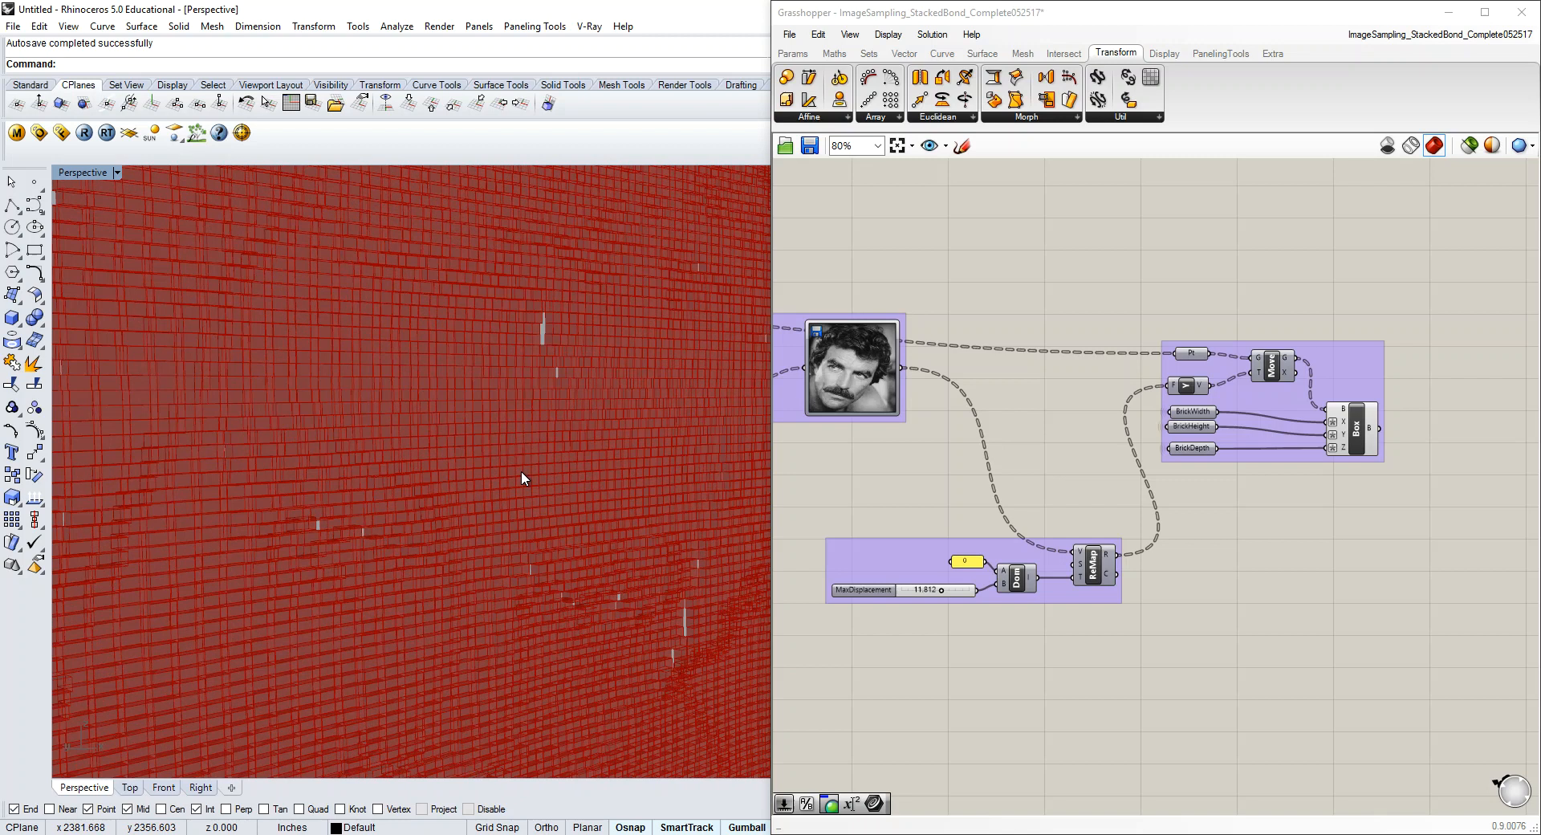
scroll(522, 470, "up", 2)
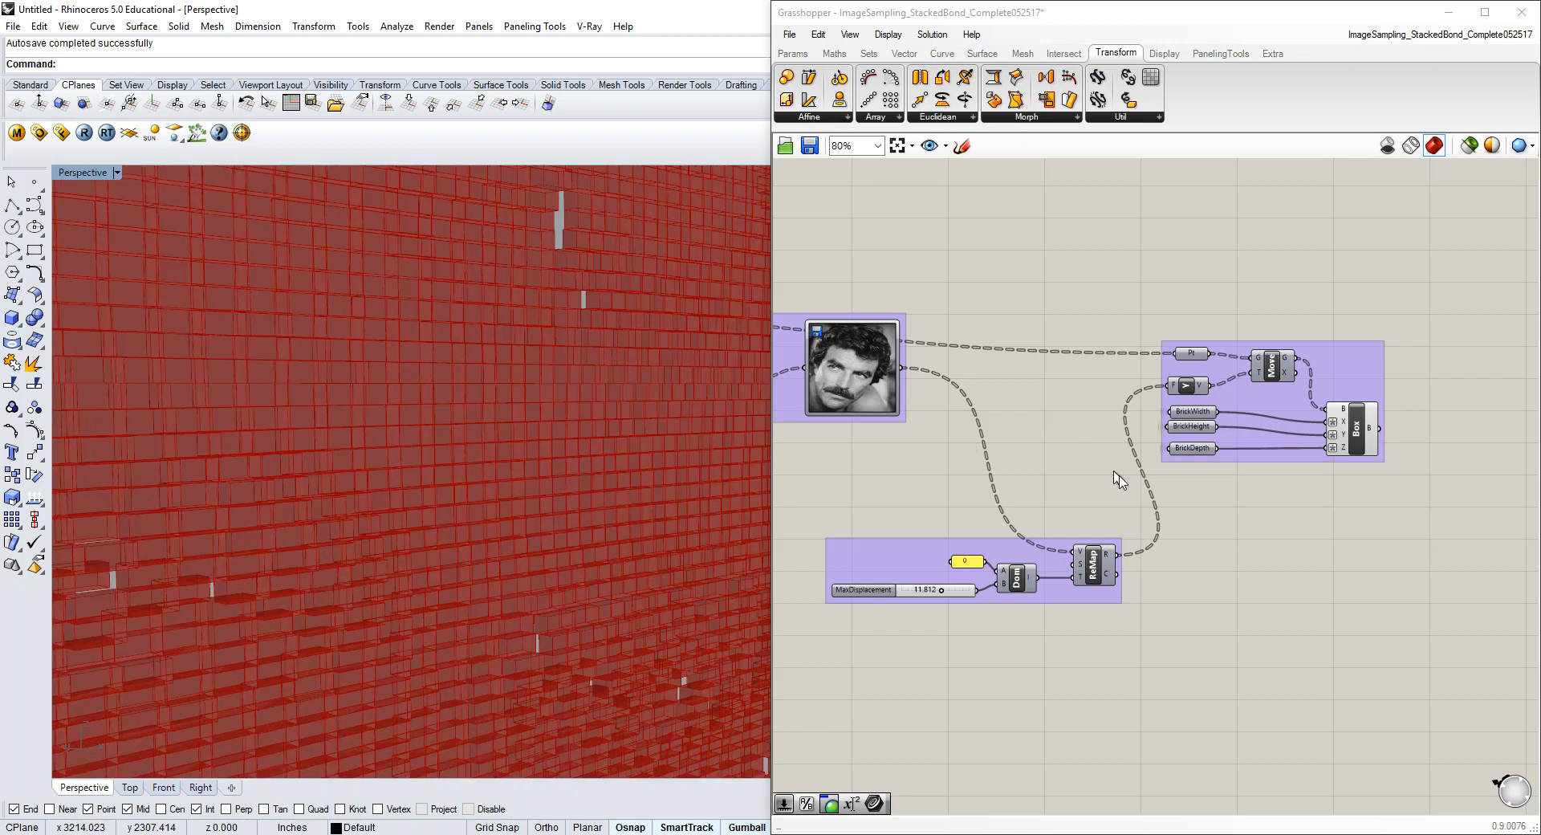
Delete the Move and Unit Y components from the brick definition.
right_click_drag(1214, 365, 1247, 379)
left_click(1322, 377)
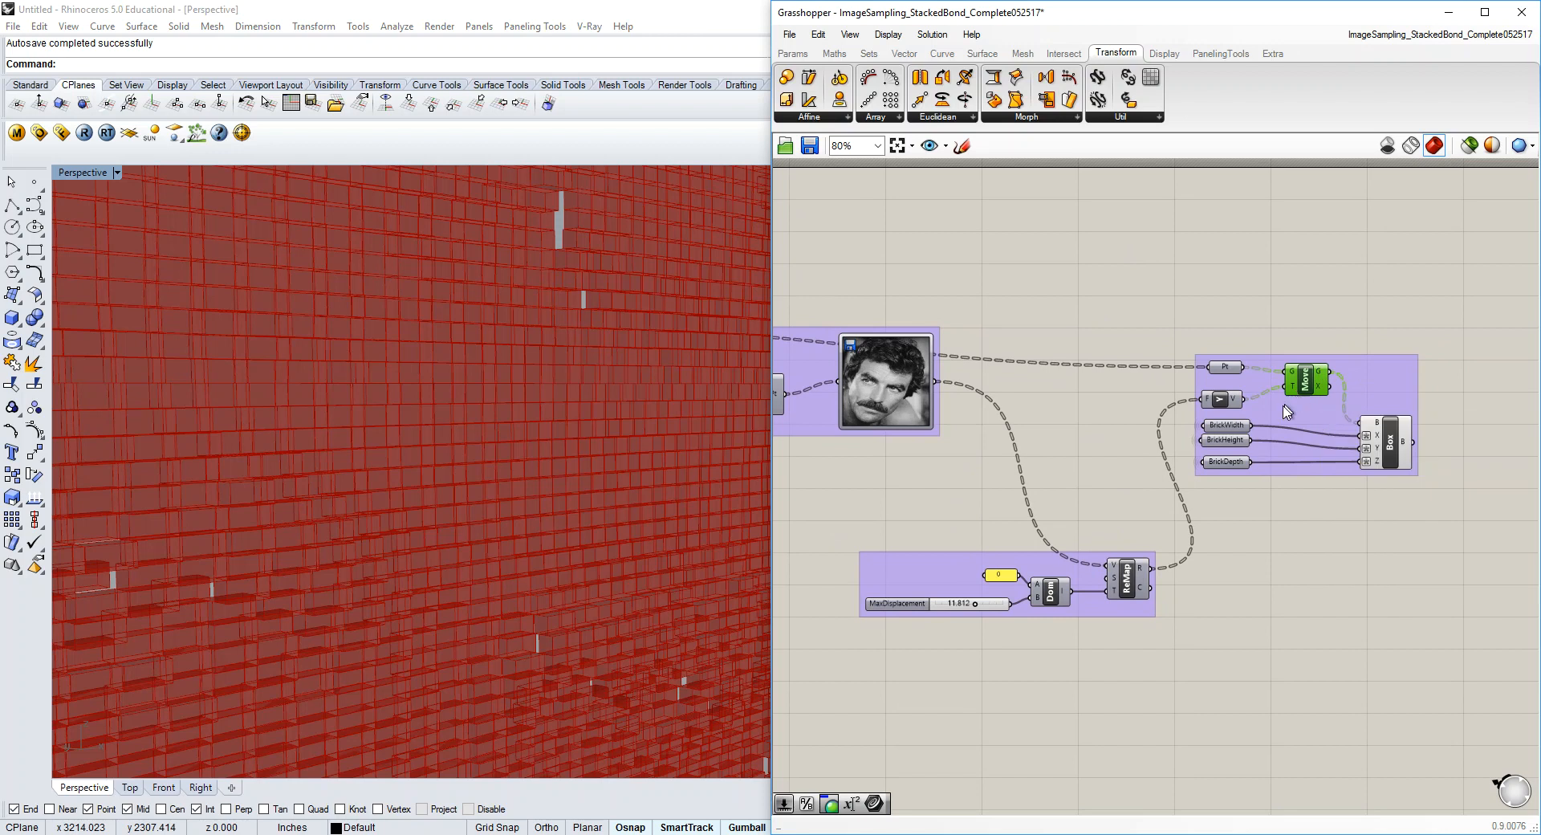
key("Delete")
left_click(1221, 399)
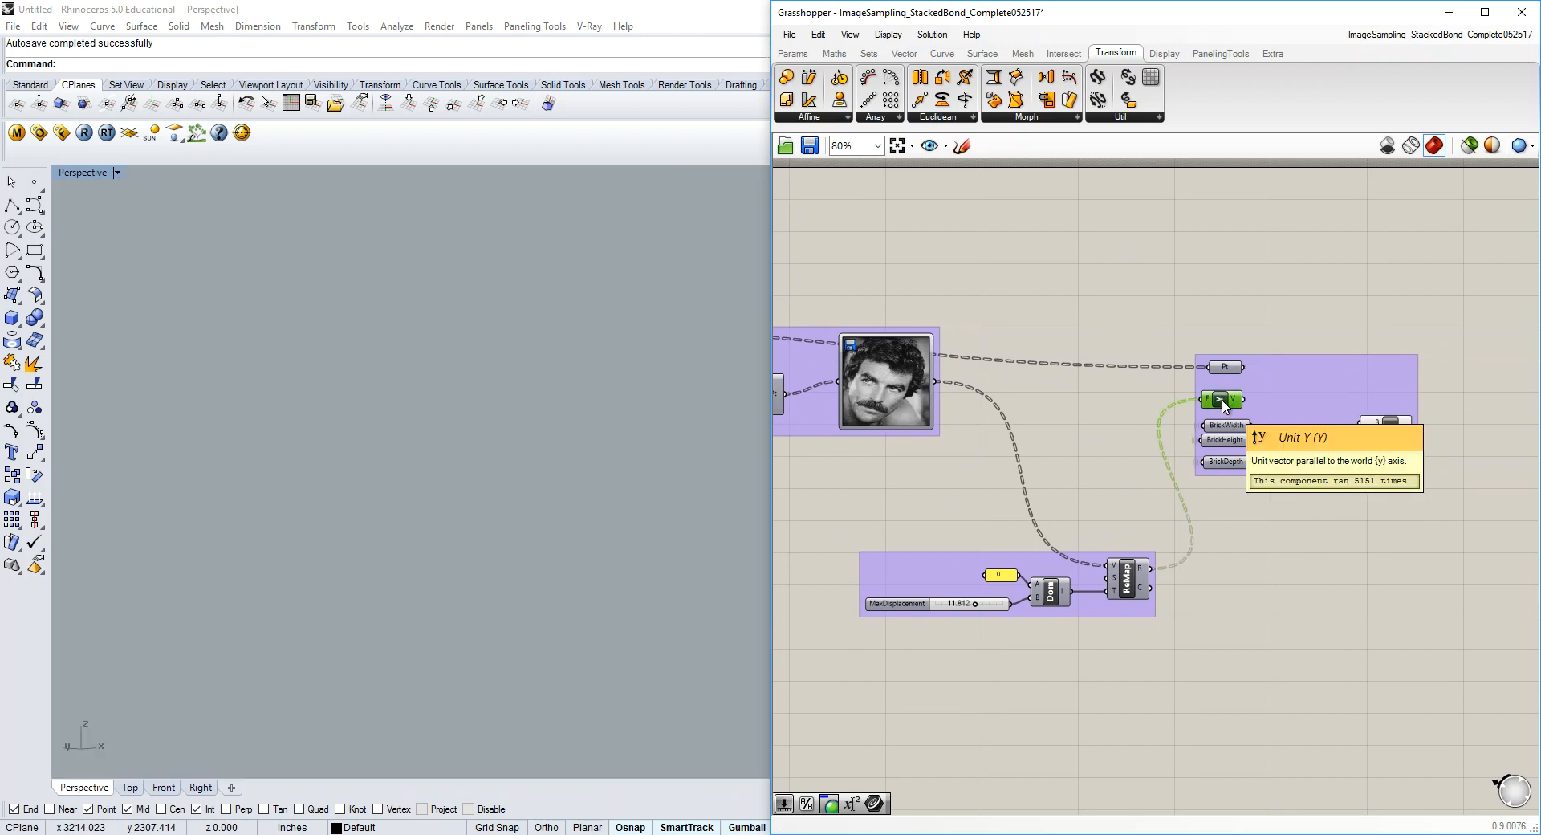
key("Delete")
Connect the Pt parameter to the Box's base input and compact the Box group, placing it higher on the canvas.
left_click_drag(1391, 435, 1294, 375)
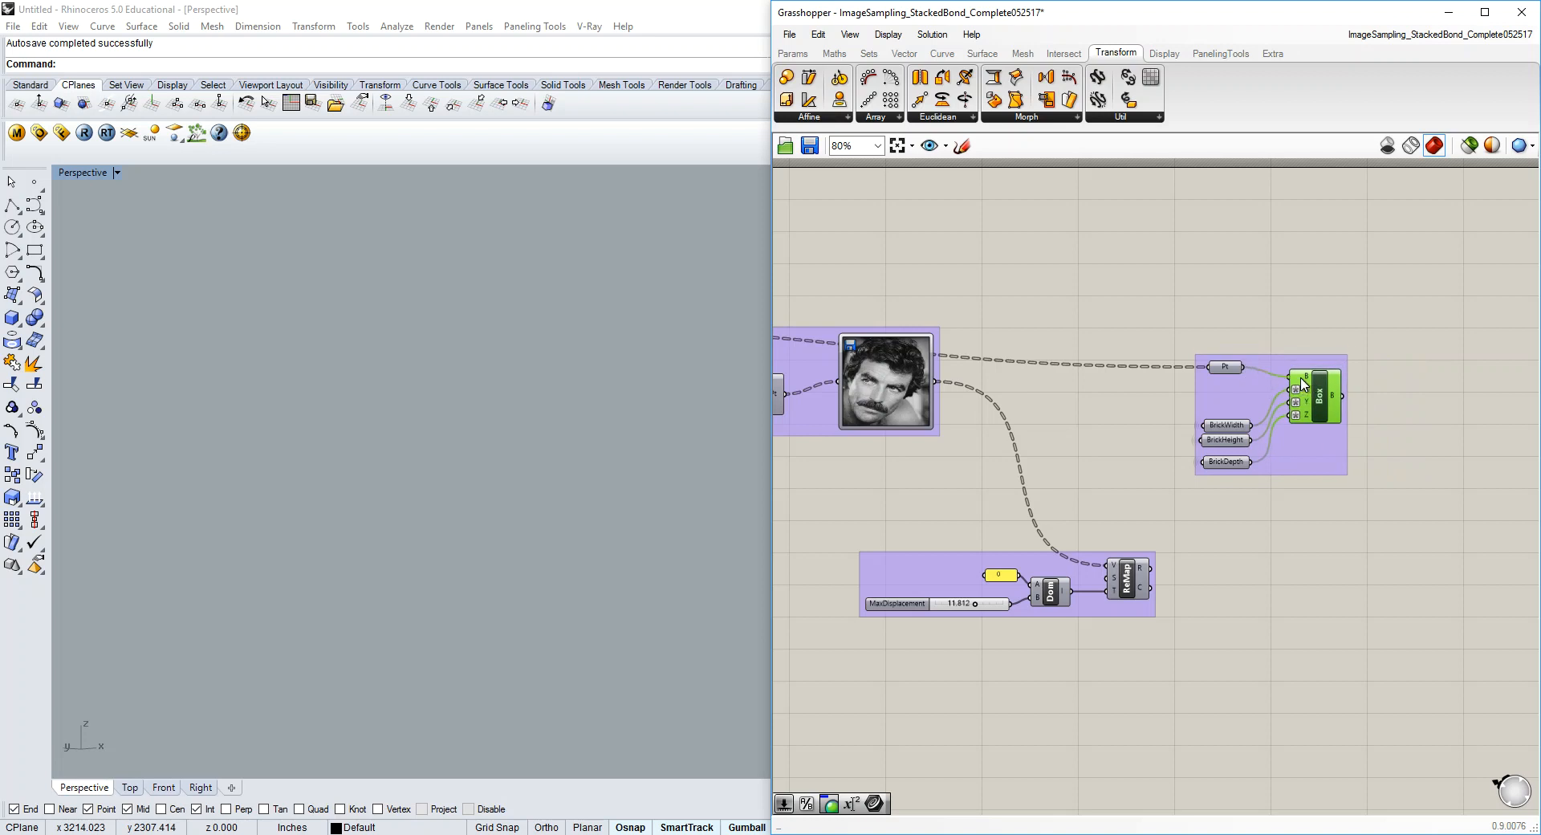
left_click_drag(1270, 536, 1192, 411)
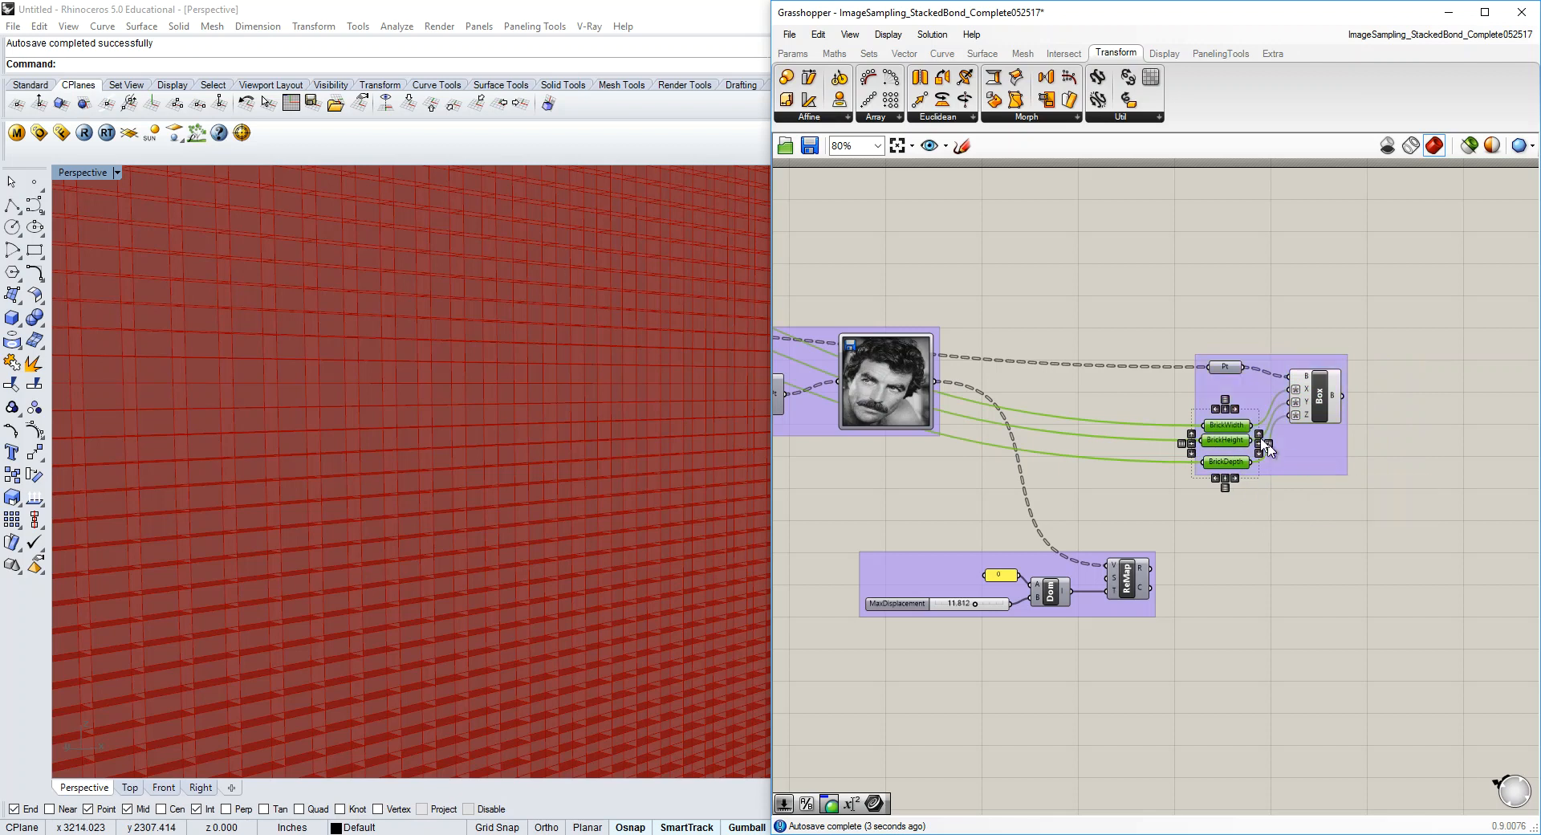
left_click_drag(1229, 427, 1230, 399)
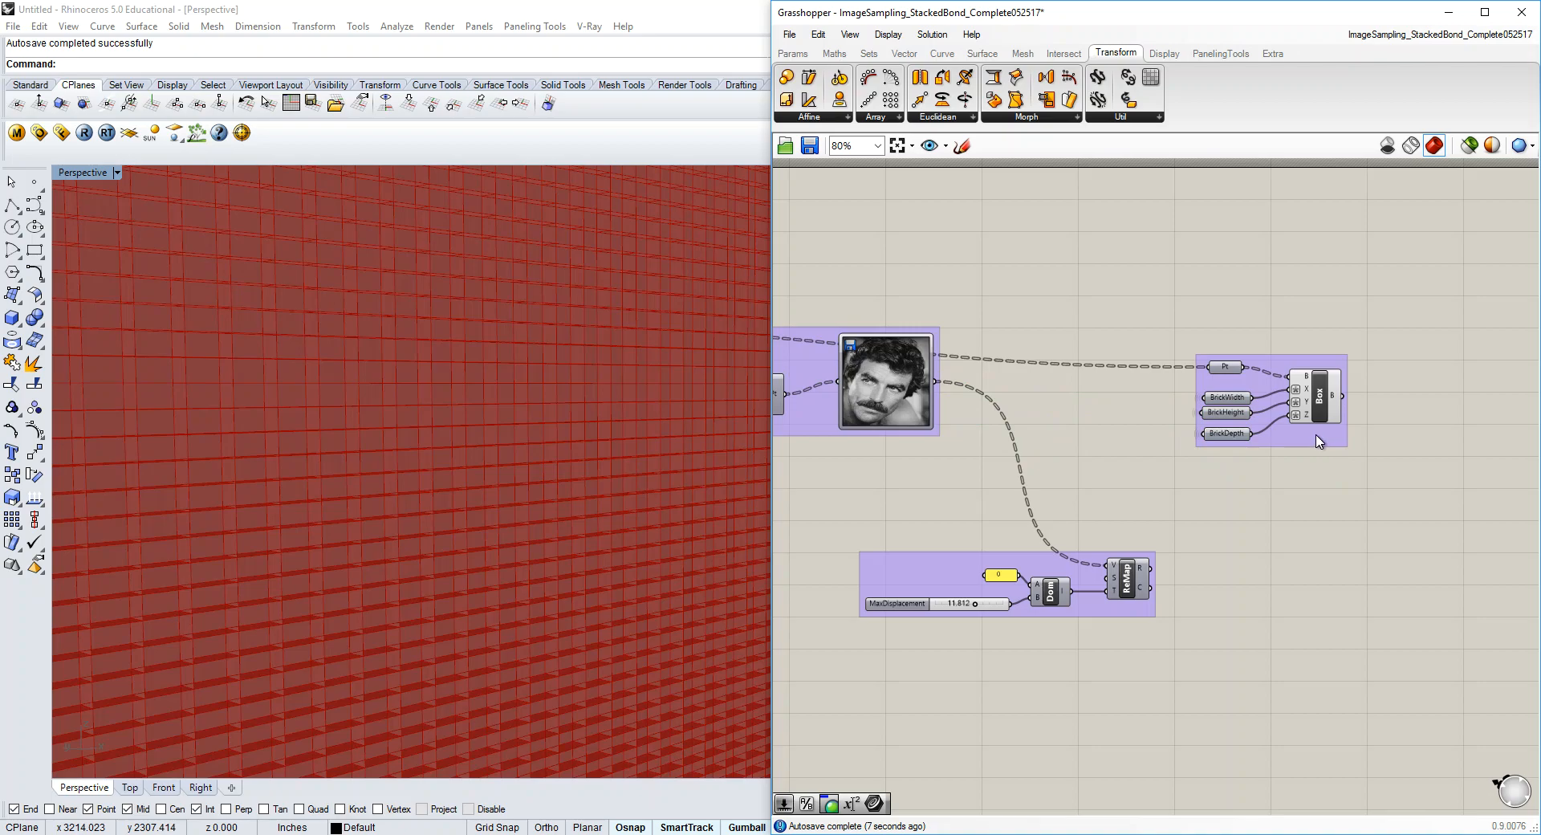
left_click_drag(1317, 436, 1306, 337)
right_click_drag(616, 498, 397, 416)
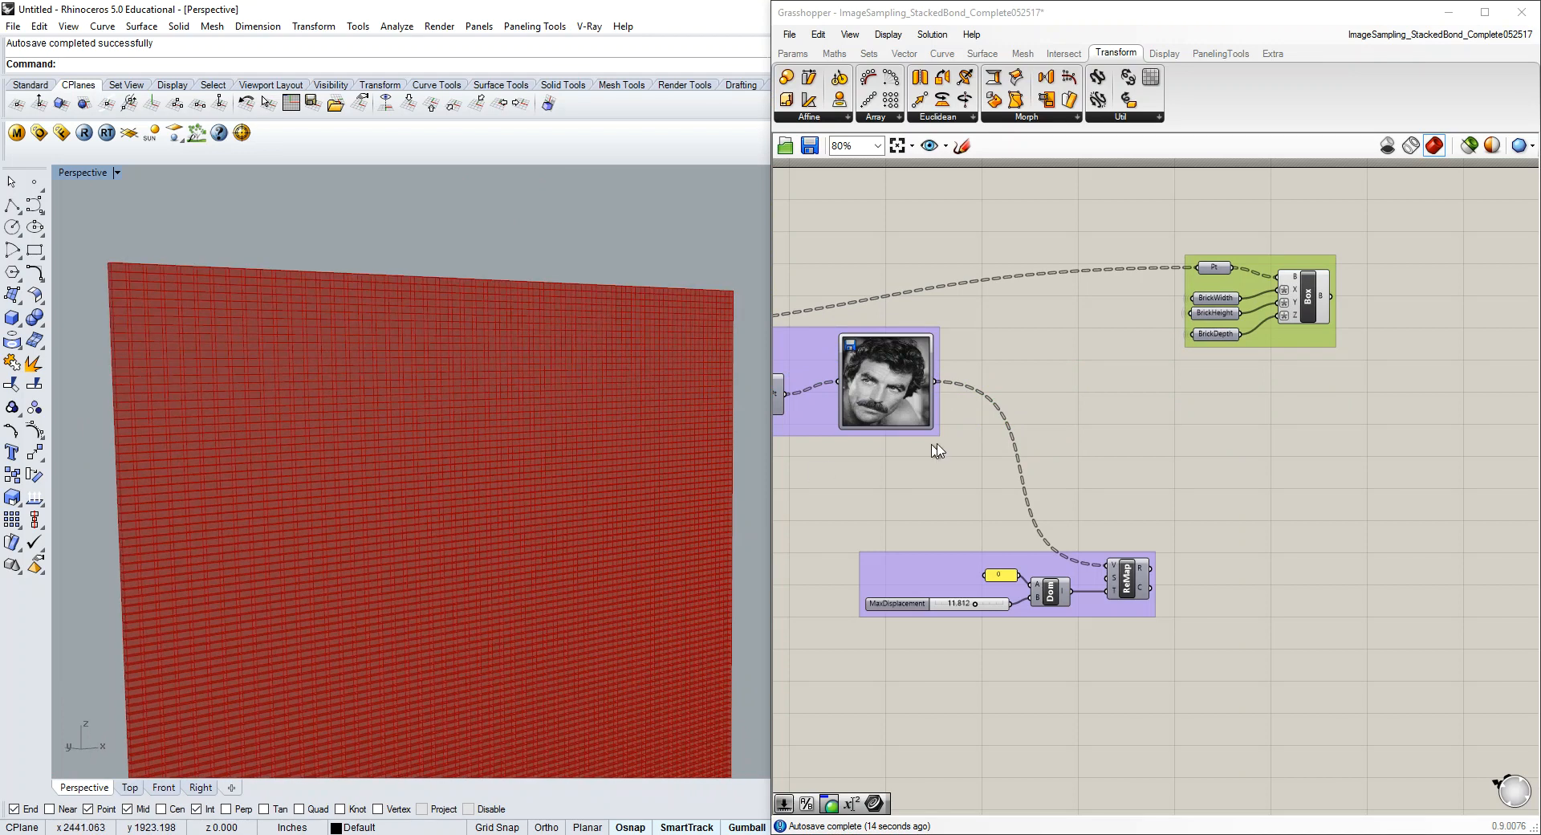
Add a planar Rotate component below the Box group and feed the Box output into its geometry input.
left_click(956, 118)
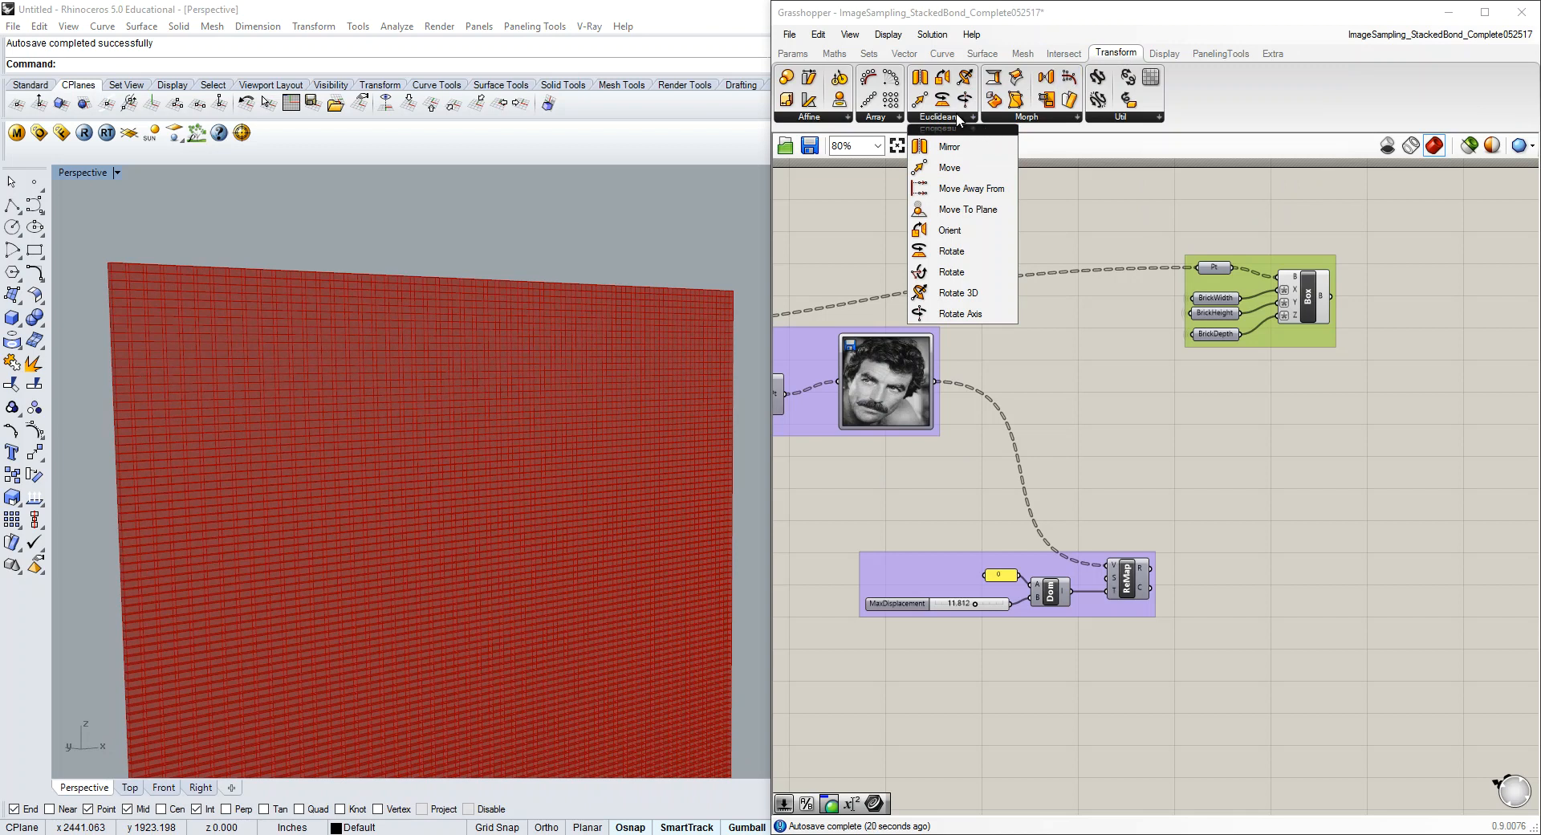
left_click(957, 251)
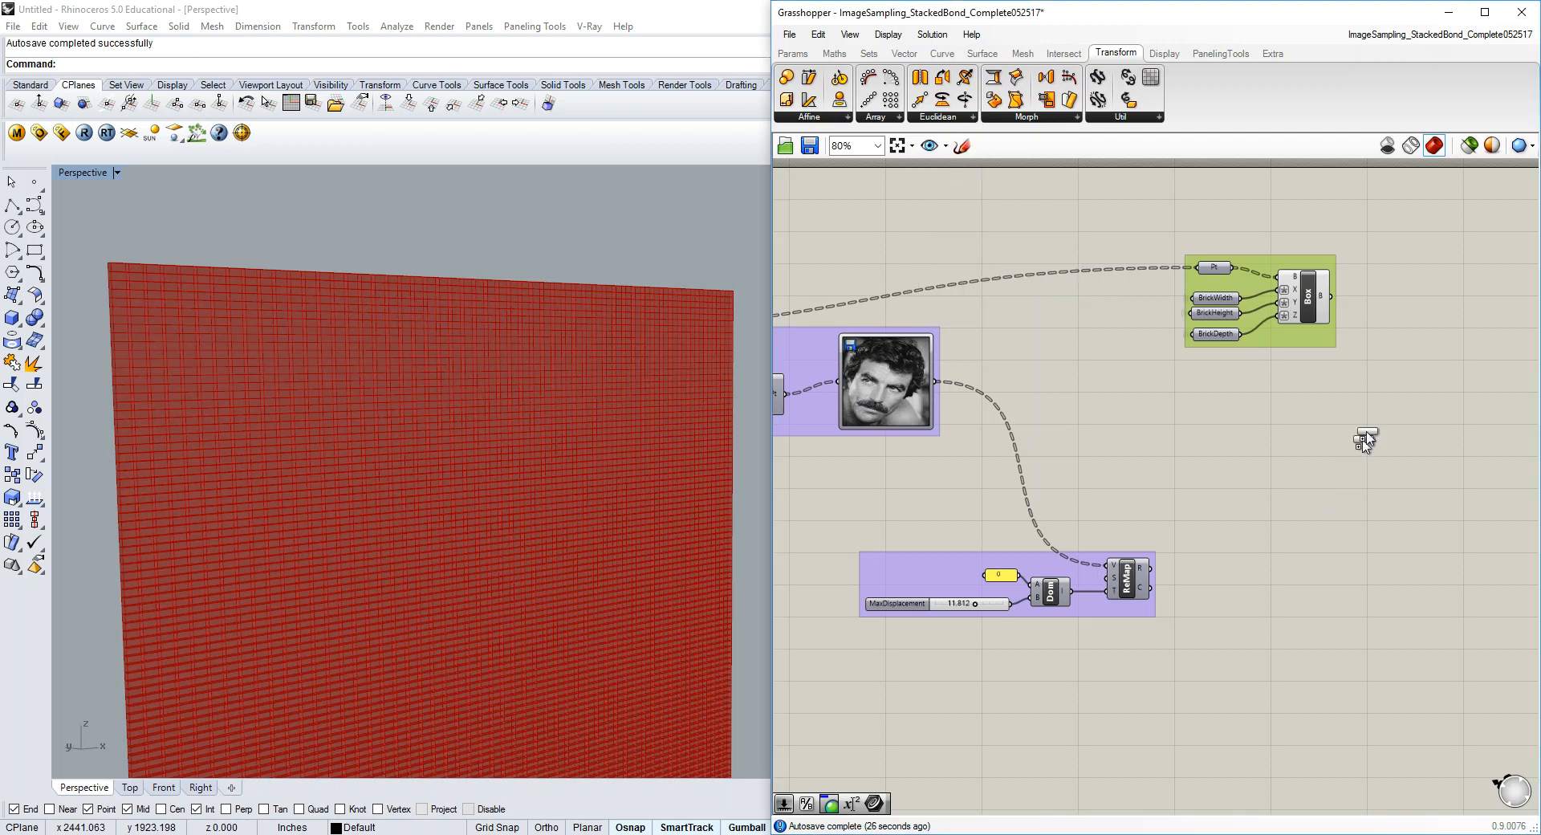
left_click(1373, 424)
left_click_drag(1374, 425, 1385, 431)
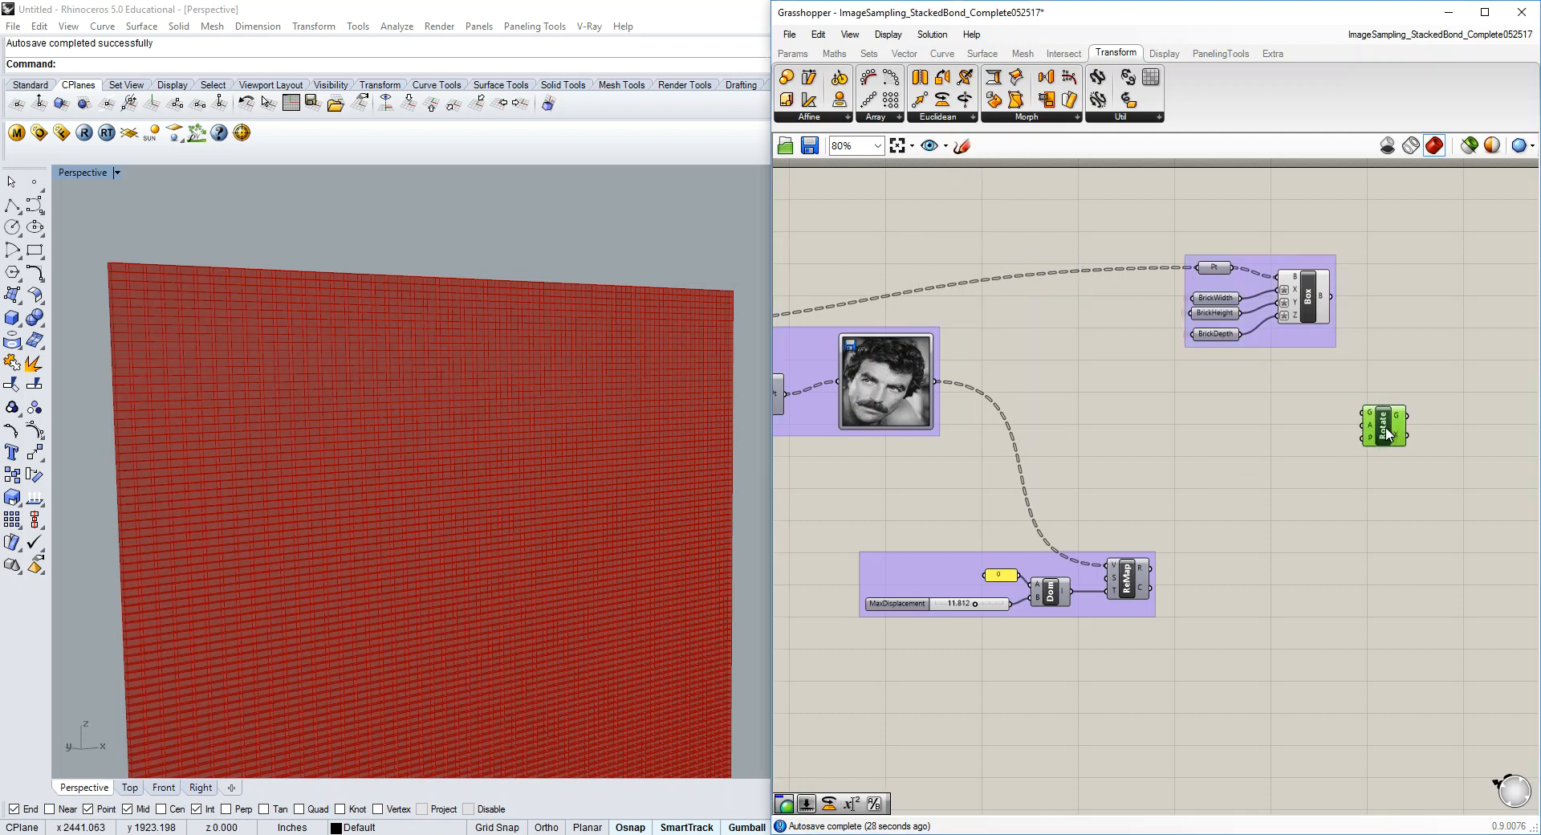
left_click_drag(1328, 296, 1374, 426)
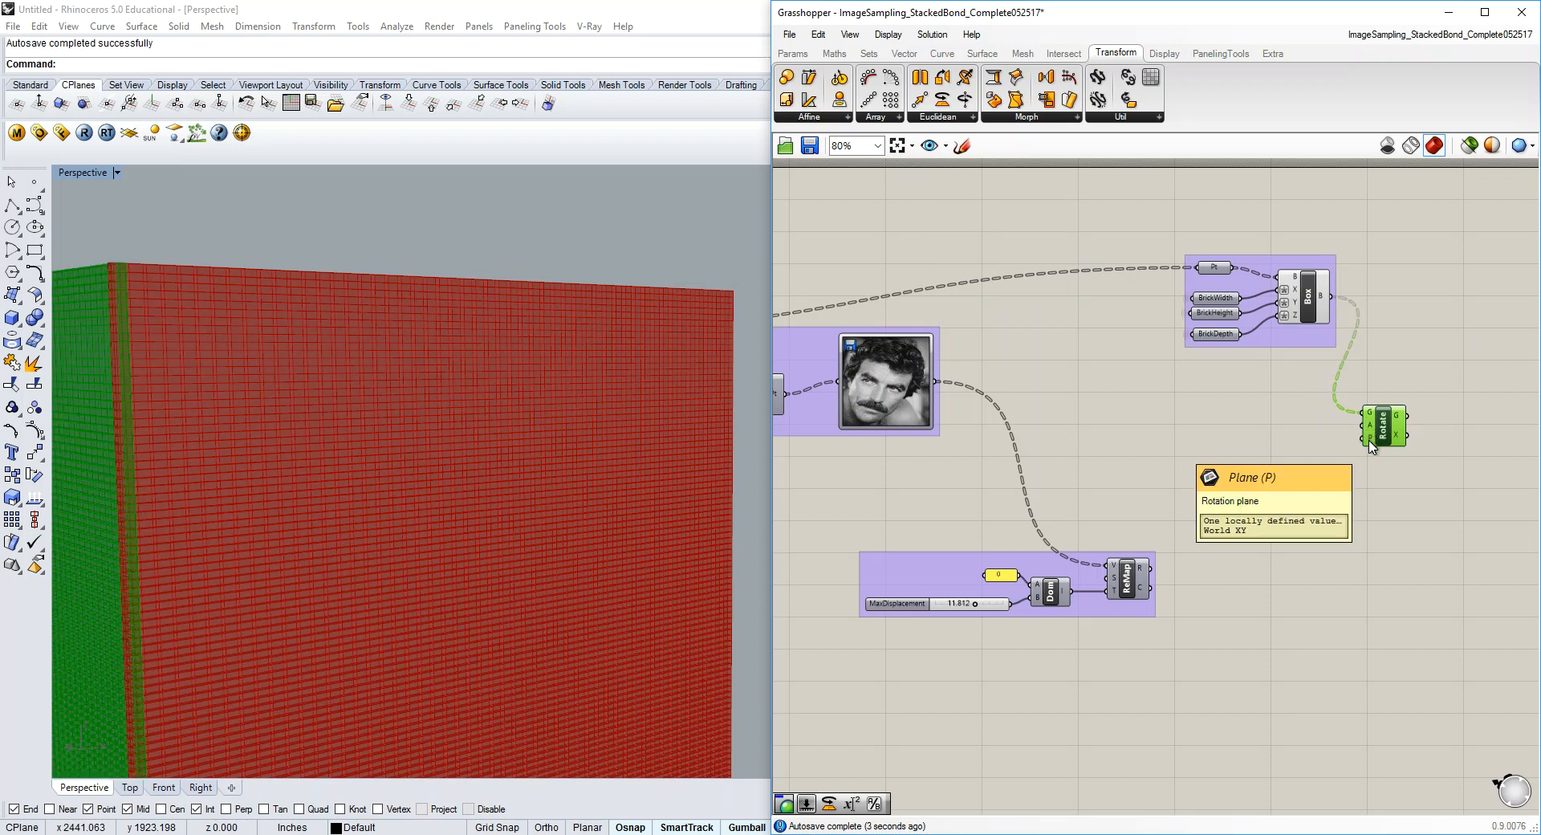
Examine how the rotated brick wall pivots relative to the original wall, especially at their shared corner.
right_click_drag(659, 363, 614, 339)
scroll(614, 339, "down", 8)
scroll(471, 604, "up", 10)
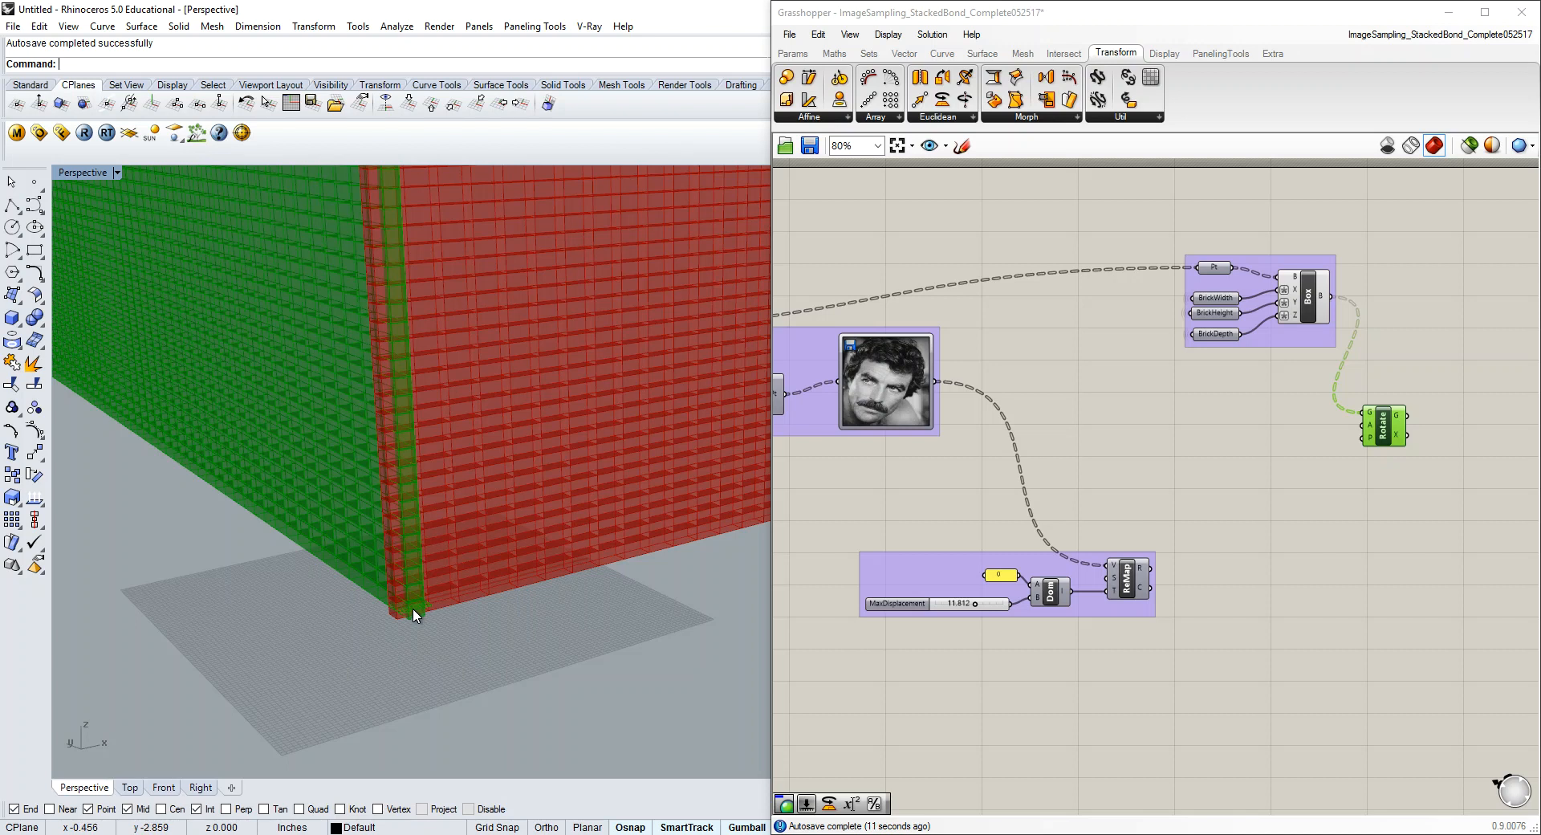
scroll(412, 609, "down", 8)
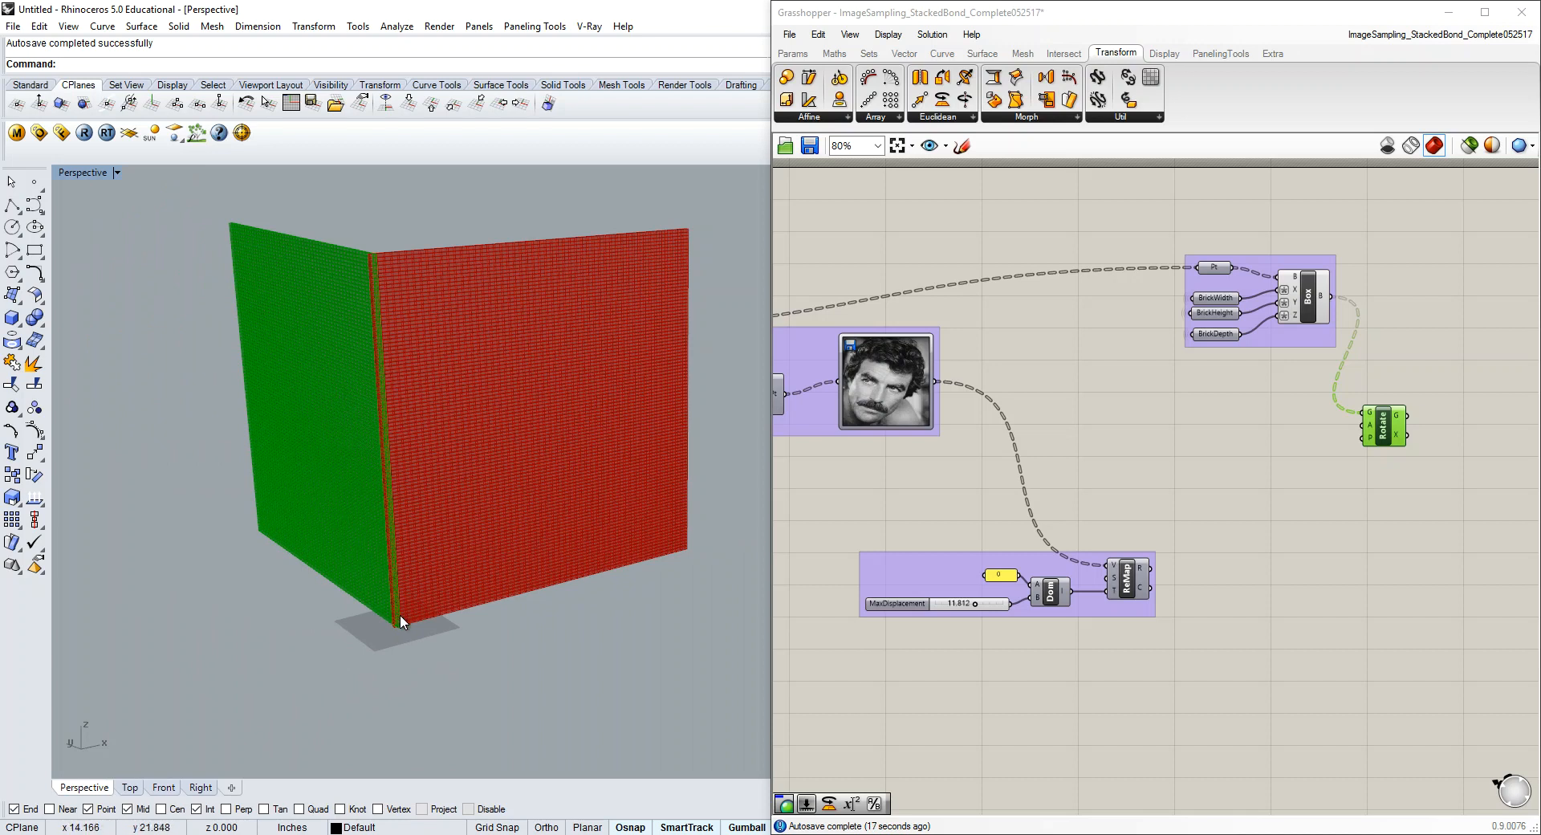
scroll(399, 616, "up", 4)
scroll(393, 632, "down", 4)
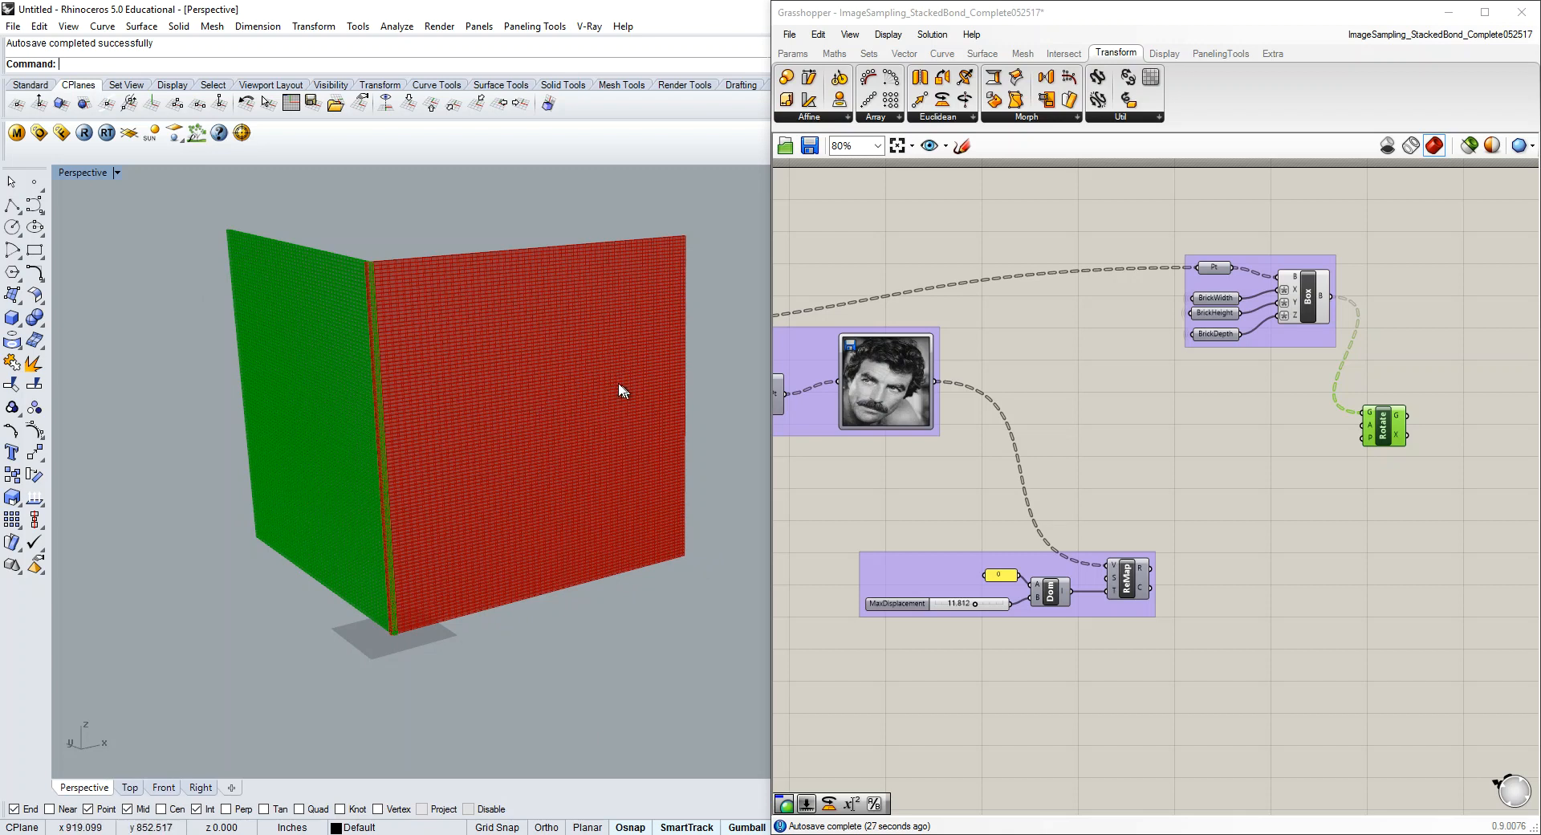
scroll(503, 433, "up", 4)
scroll(502, 449, "down", 2)
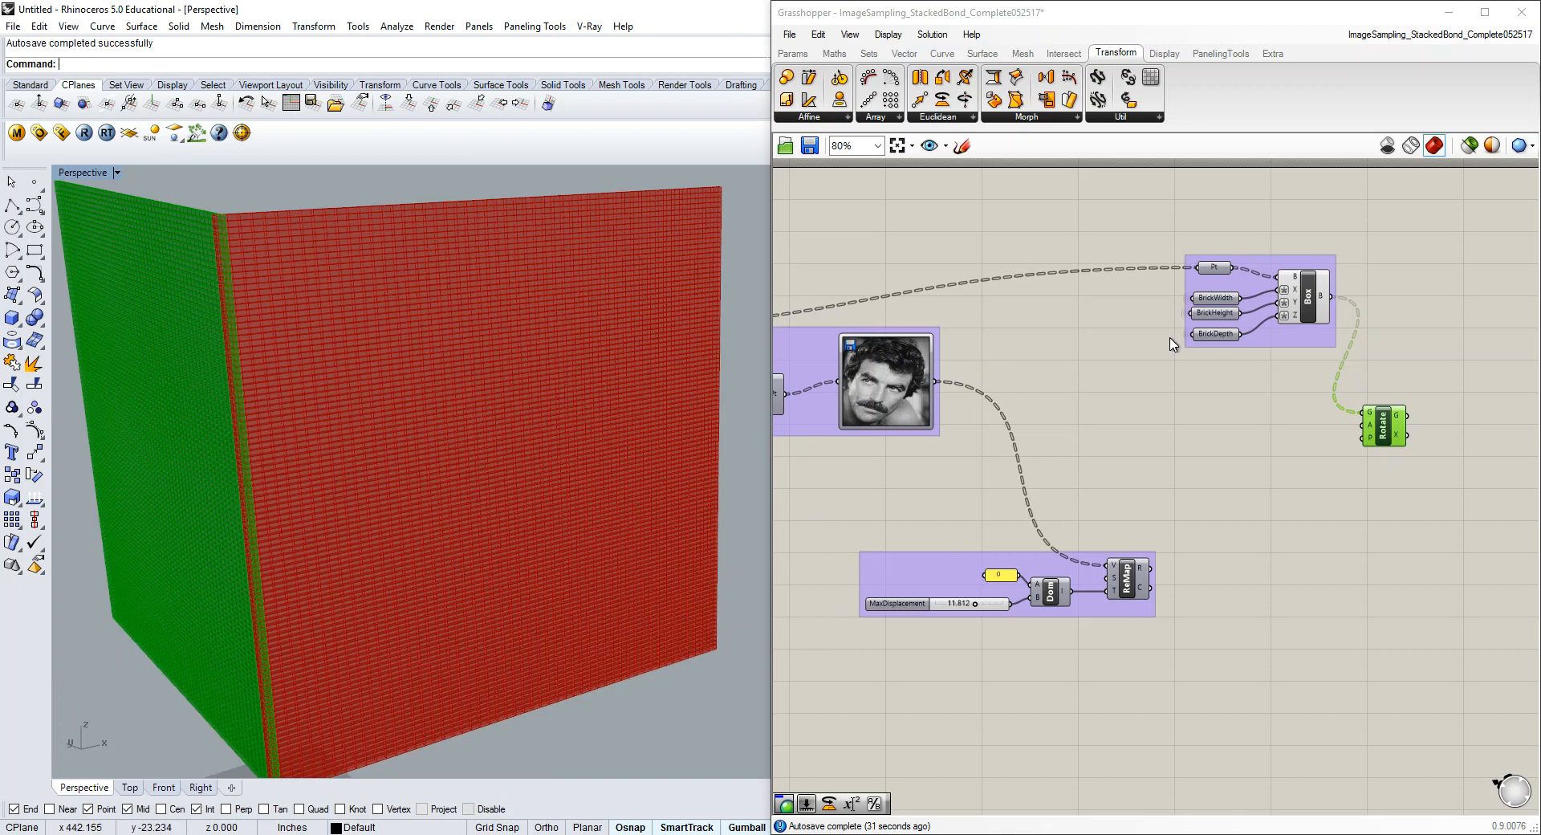
Turn on the preview of the Pt parameter and examine its points on the brick wall.
scroll(1324, 253, "up", 3)
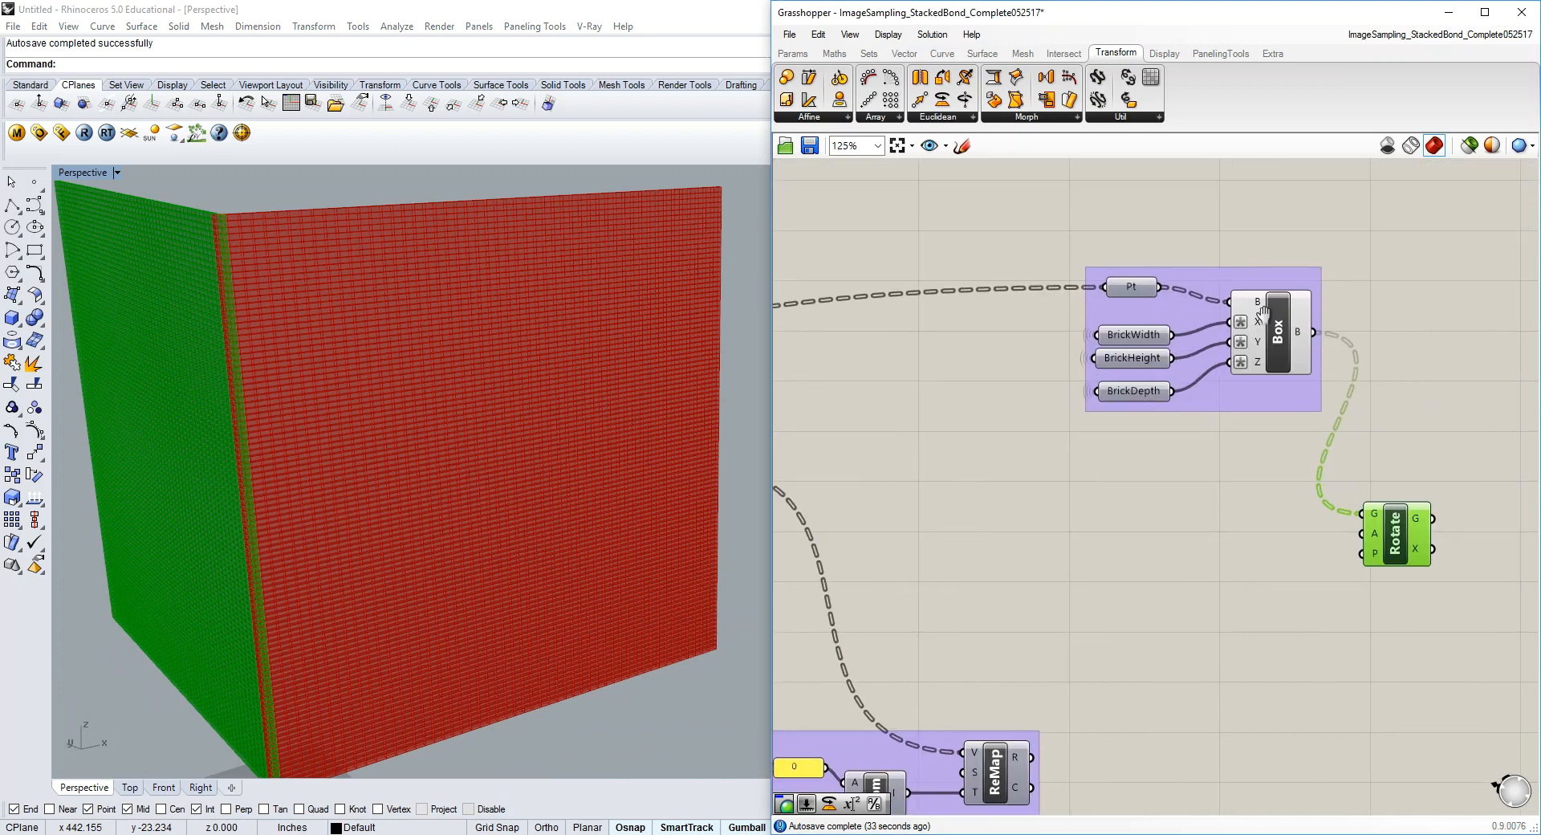
left_click(1270, 335)
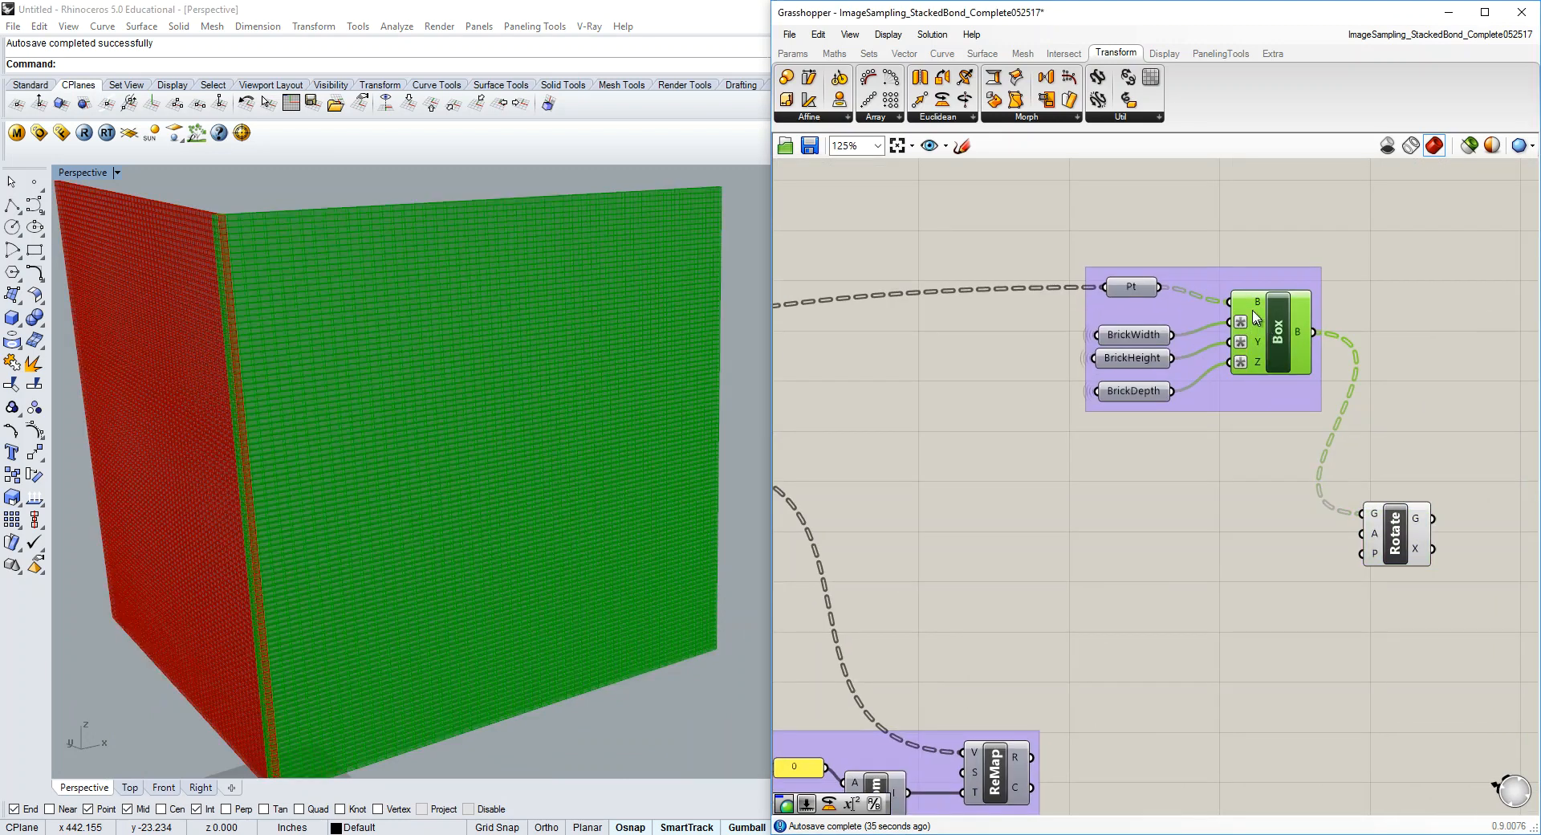
left_click(1130, 288)
right_click(1128, 288)
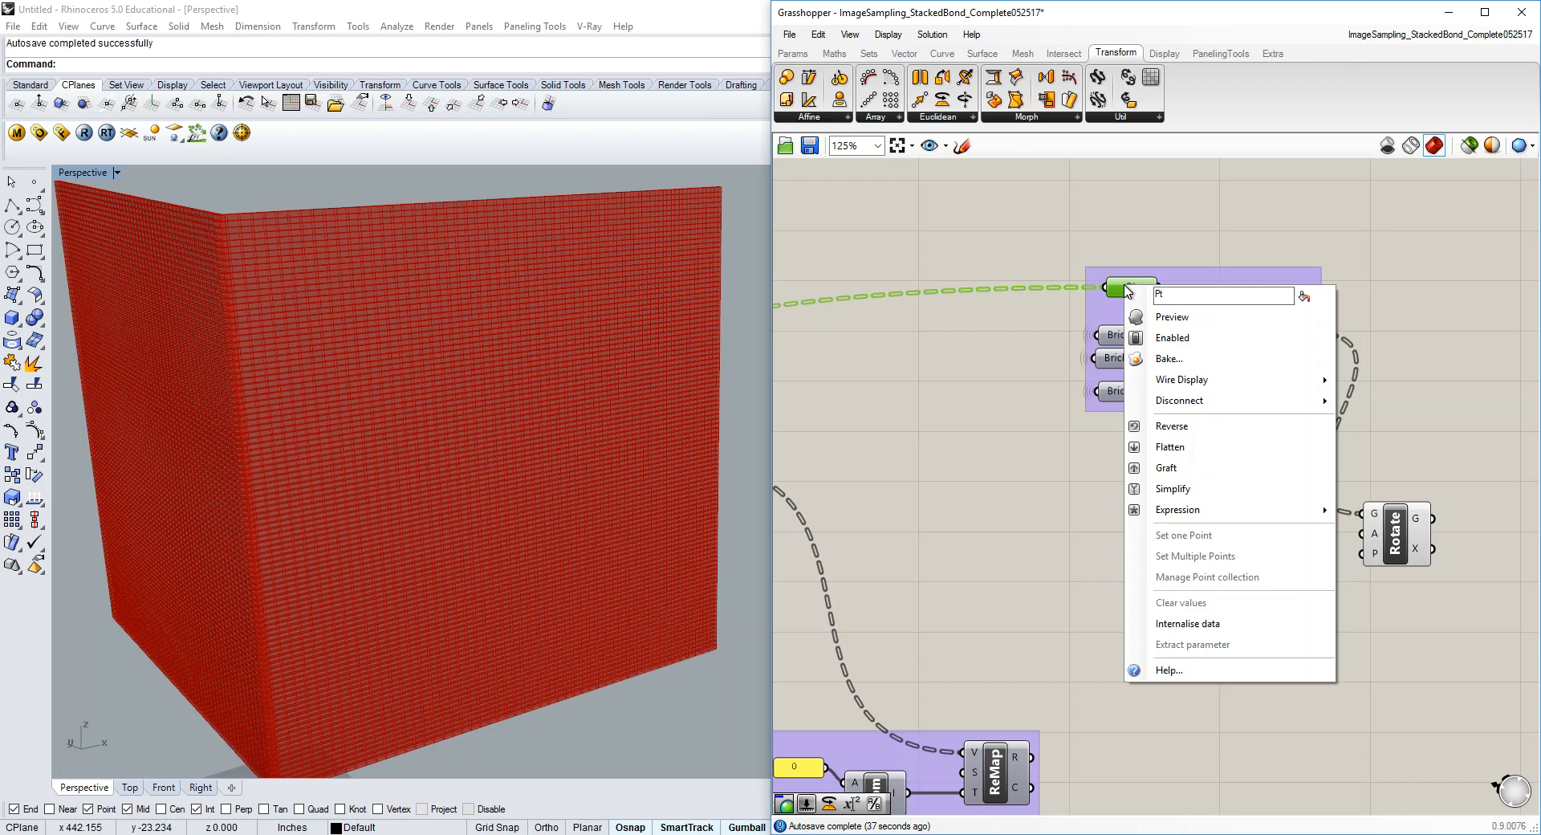
left_click(1172, 317)
scroll(506, 329, "up", 6)
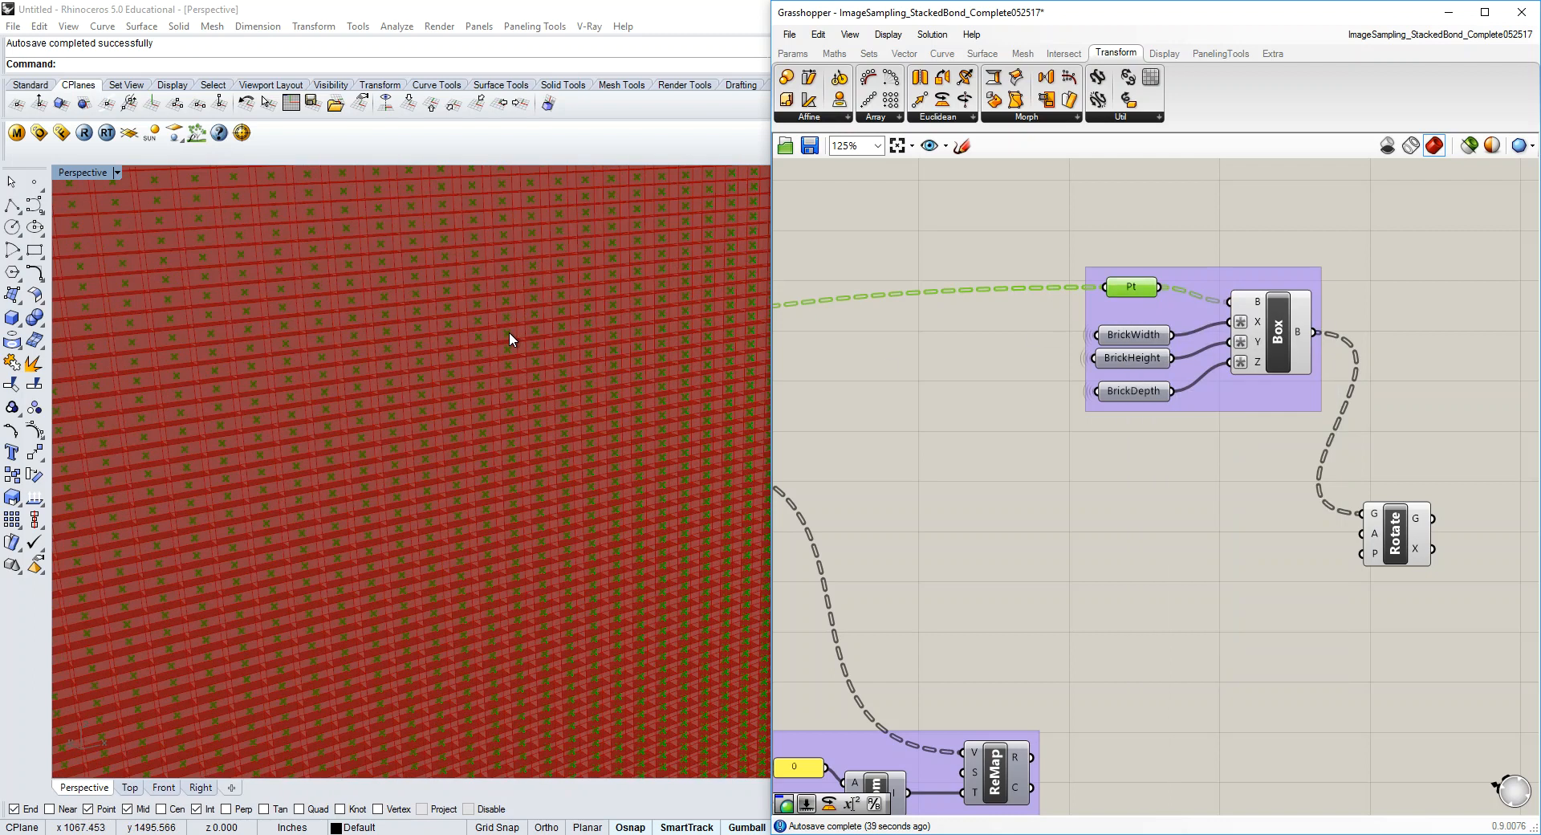
scroll(406, 420, "down", 8)
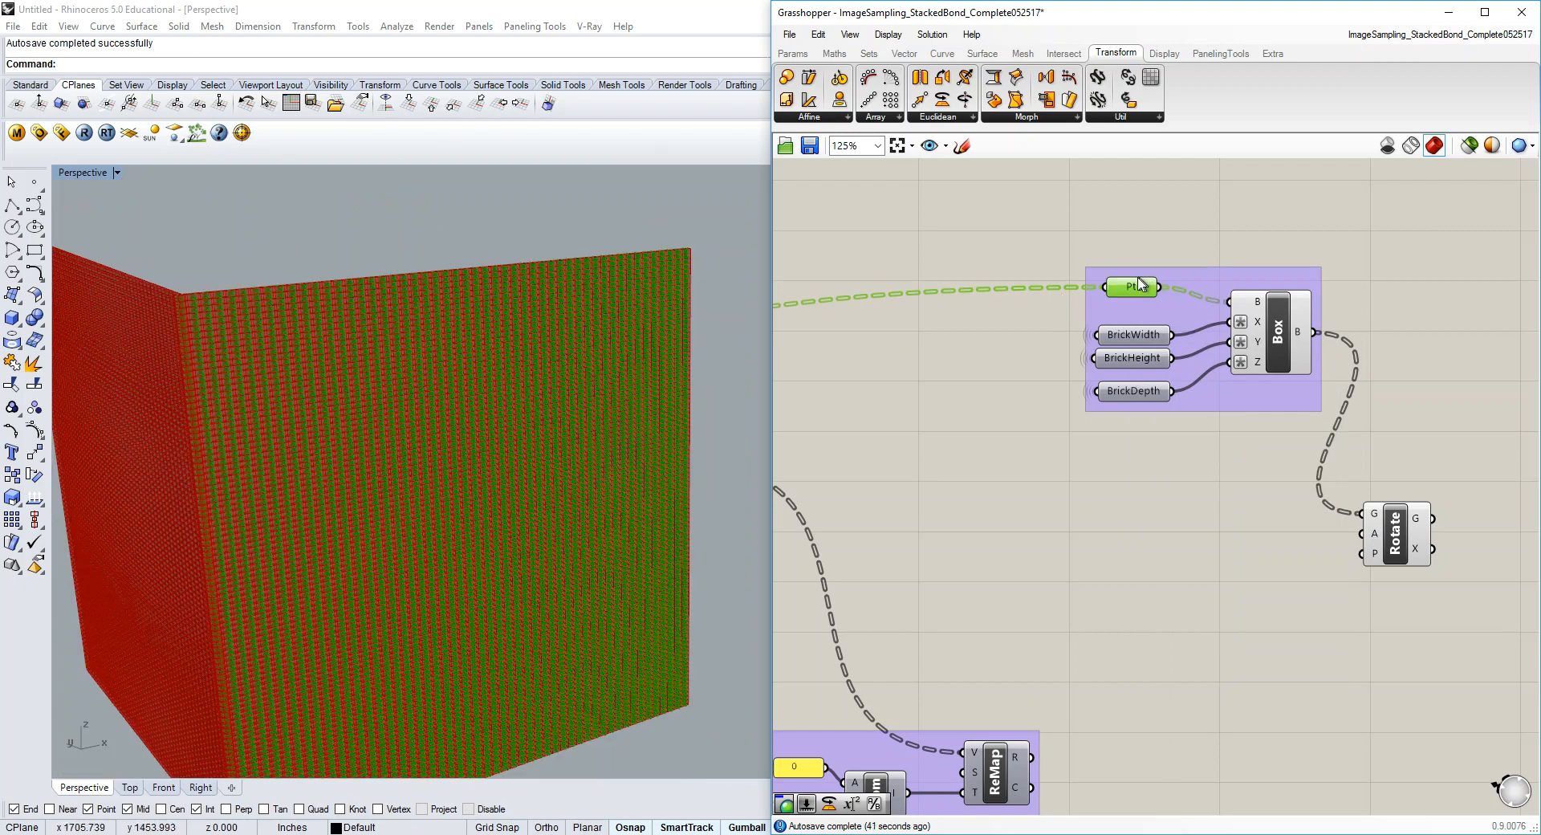
Rename the Pt parameter to CenterPts and place a copy of it beside the Rotate component.
right_click(1137, 286)
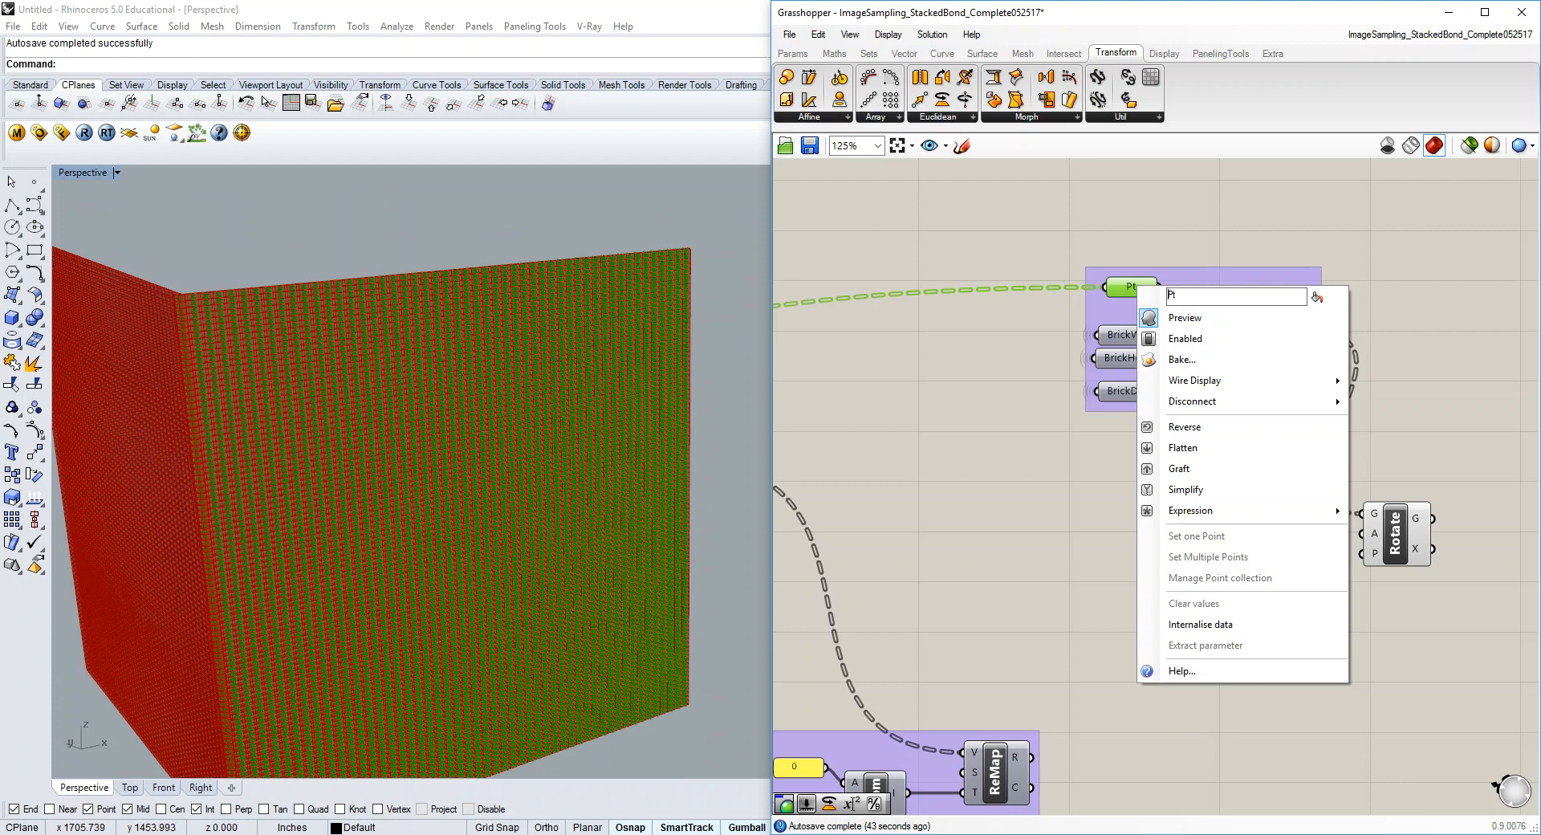
type("CenterPts")
left_click(1205, 234)
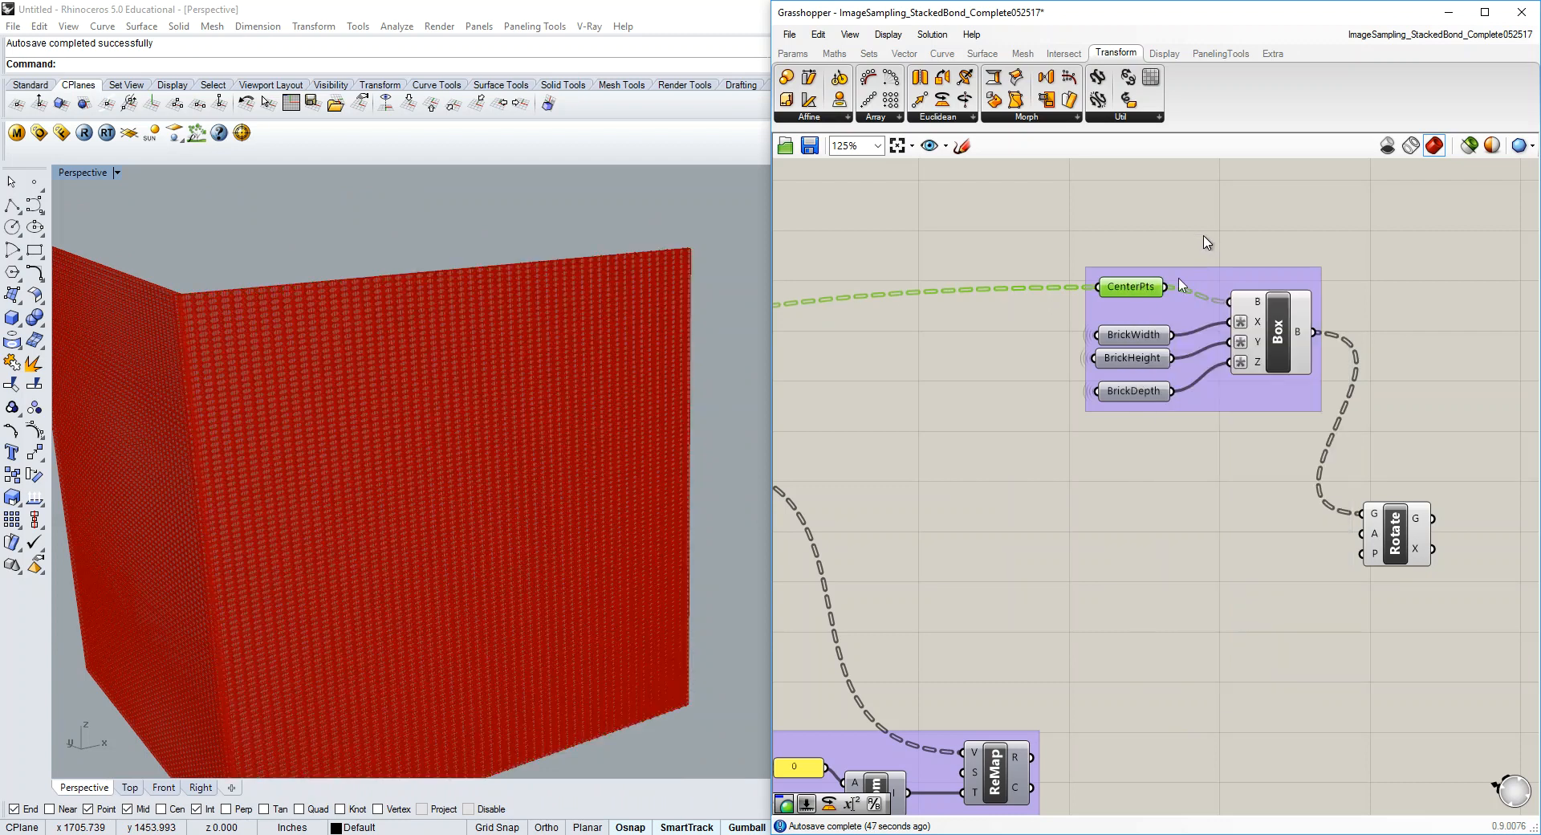
left_click(1136, 284)
left_click_drag(1135, 285, 1202, 549, "alt")
Turn off the preview of the original CenterPts parameter in the Box group.
left_click(1293, 231)
left_click(1140, 287)
right_click(1143, 289)
left_click(1186, 323)
Set the wire display of the copied CenterPts parameter to Hidden.
left_click(1177, 566)
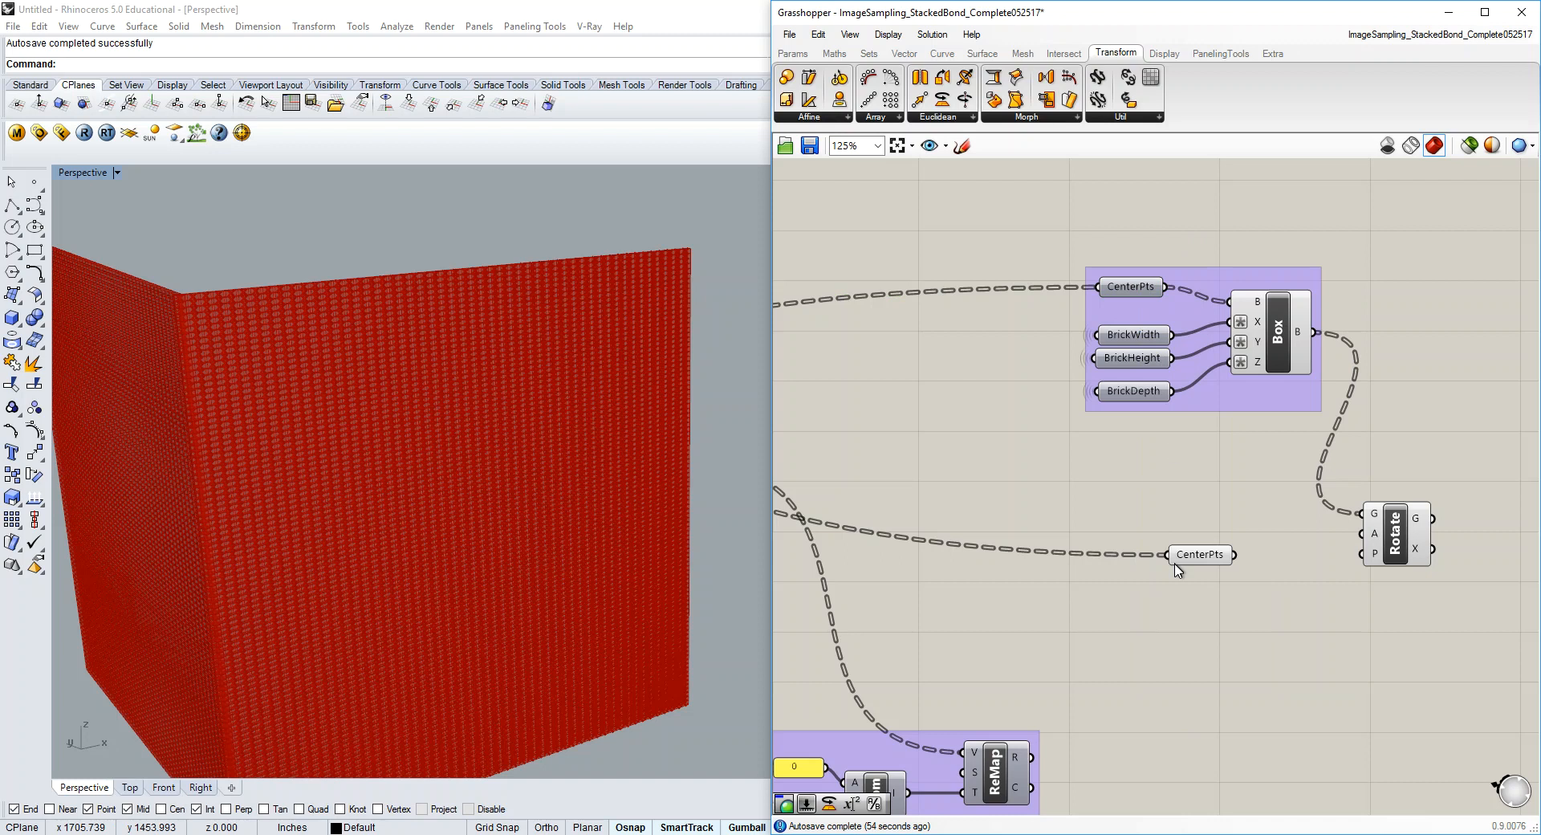
right_click(1220, 560)
mouse_move(1284, 531)
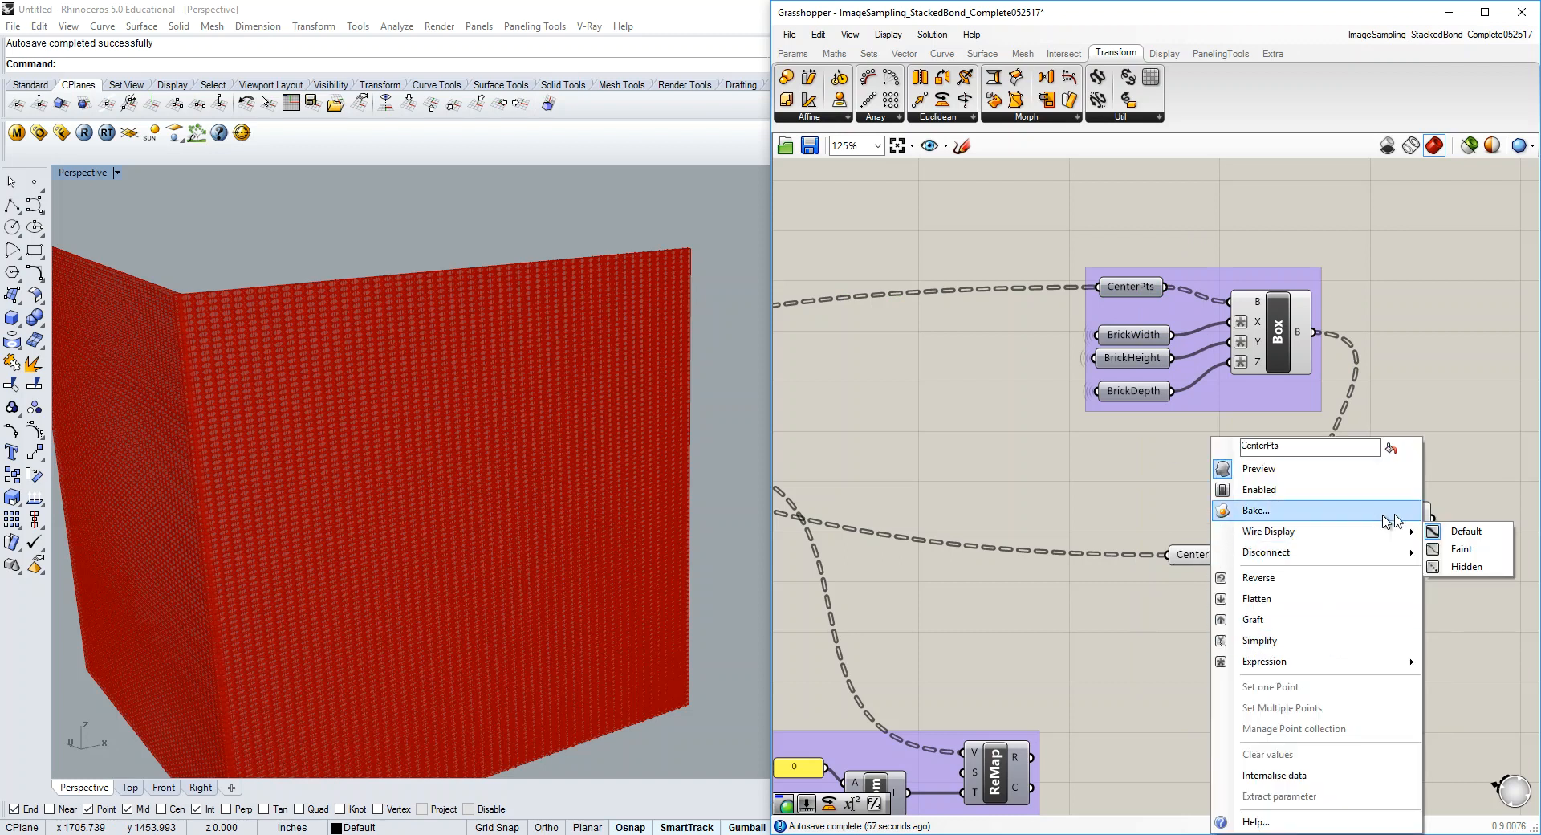
left_click(1457, 565)
Connect the copied CenterPts to the Rotate component's plane input and check the bricks rotating about their centers.
left_click_drag(1234, 554, 1398, 527)
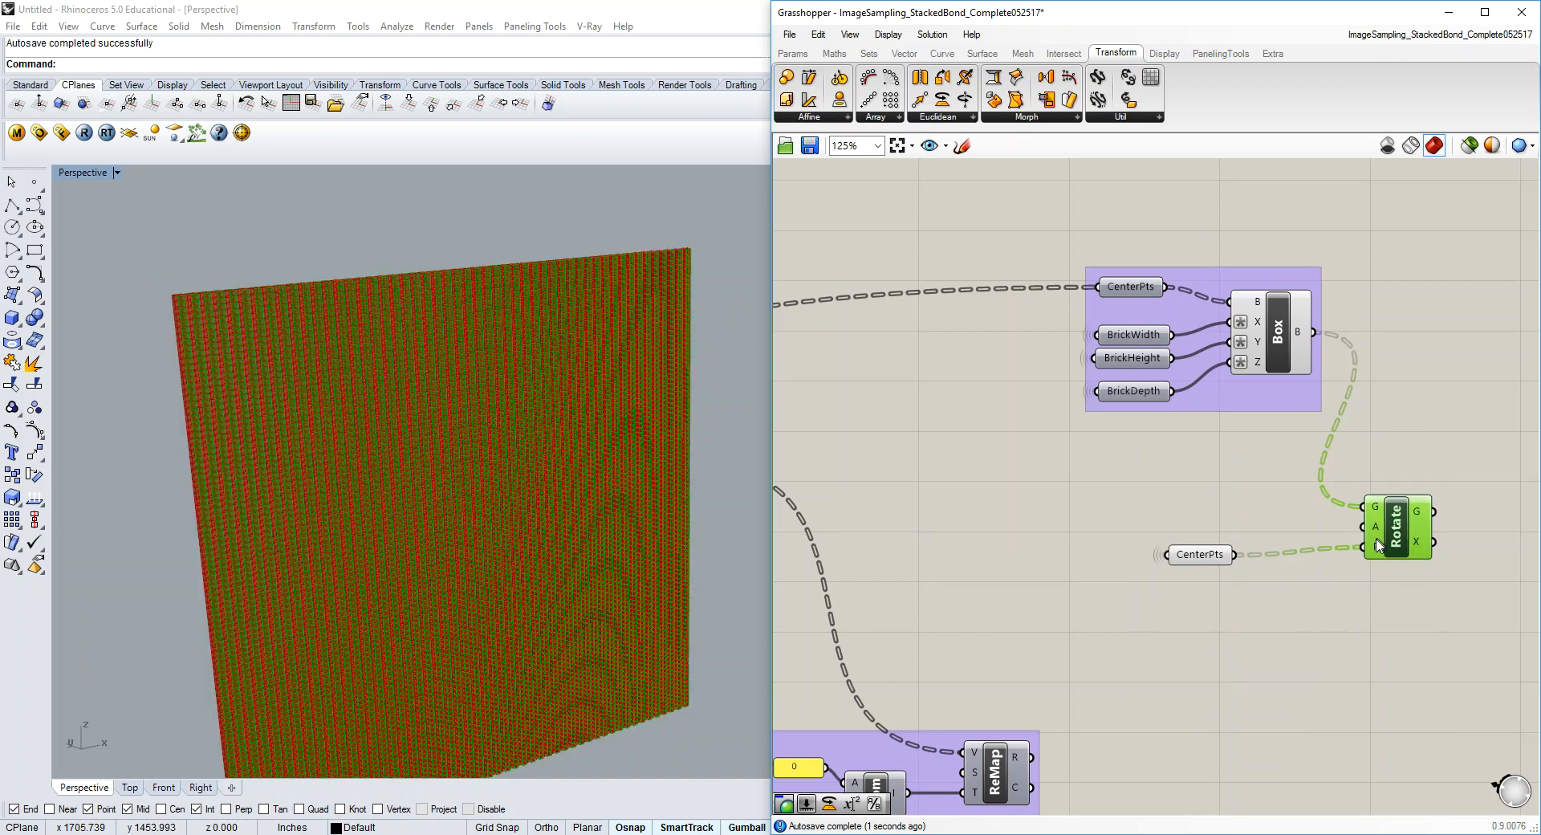
left_click_drag(1201, 559, 1236, 573)
right_click_drag(677, 292, 688, 219)
left_click(1401, 525)
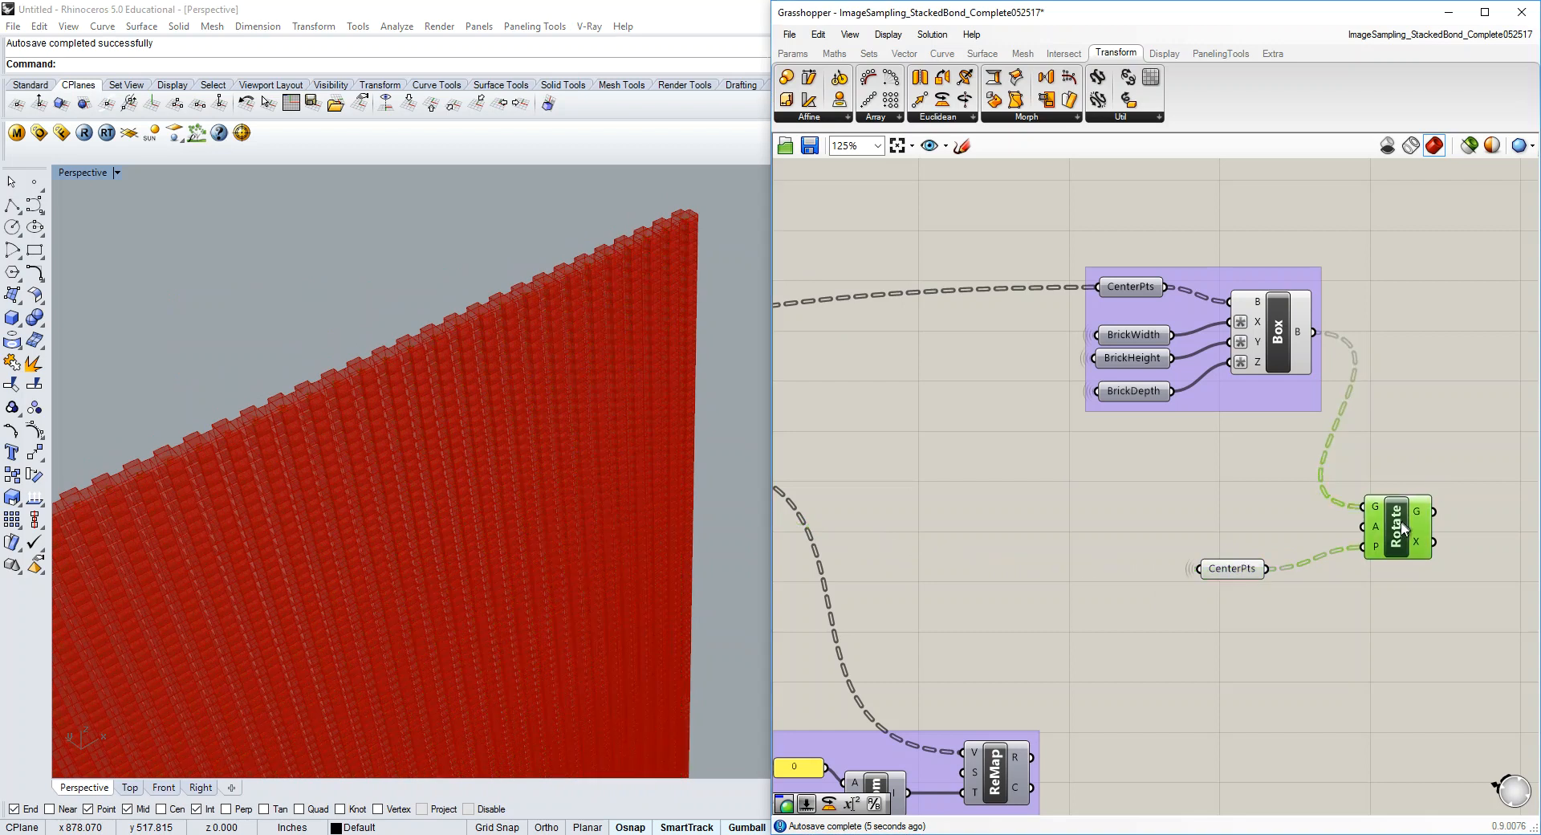
Turn off the preview of the Box component that feeds Rotate, leaving only the rotated bricks displayed.
scroll(745, 244, "up", 5)
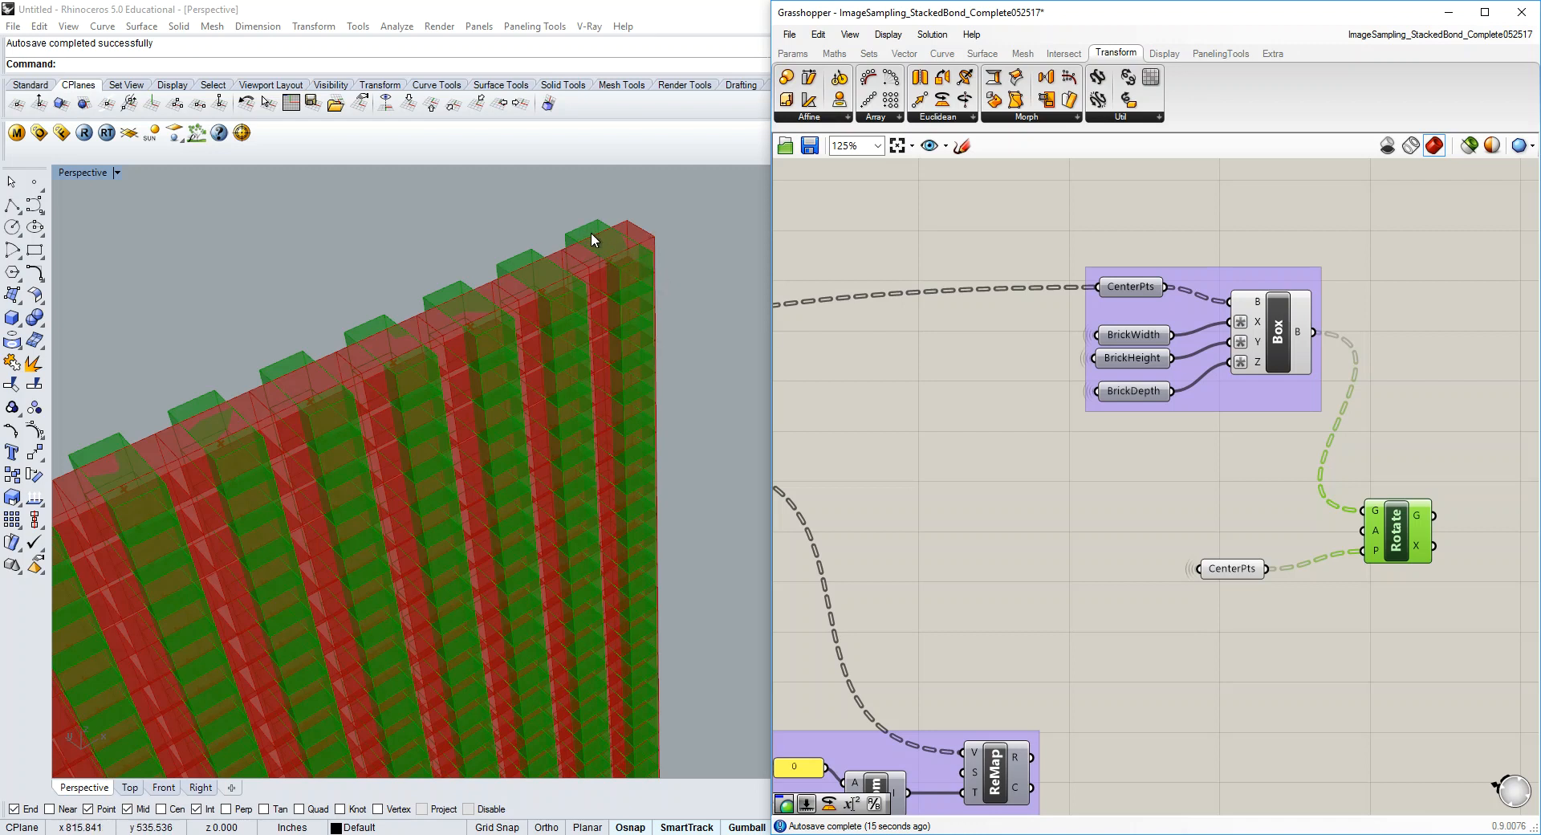
left_click_drag(1314, 206, 1248, 399)
left_click(1266, 235)
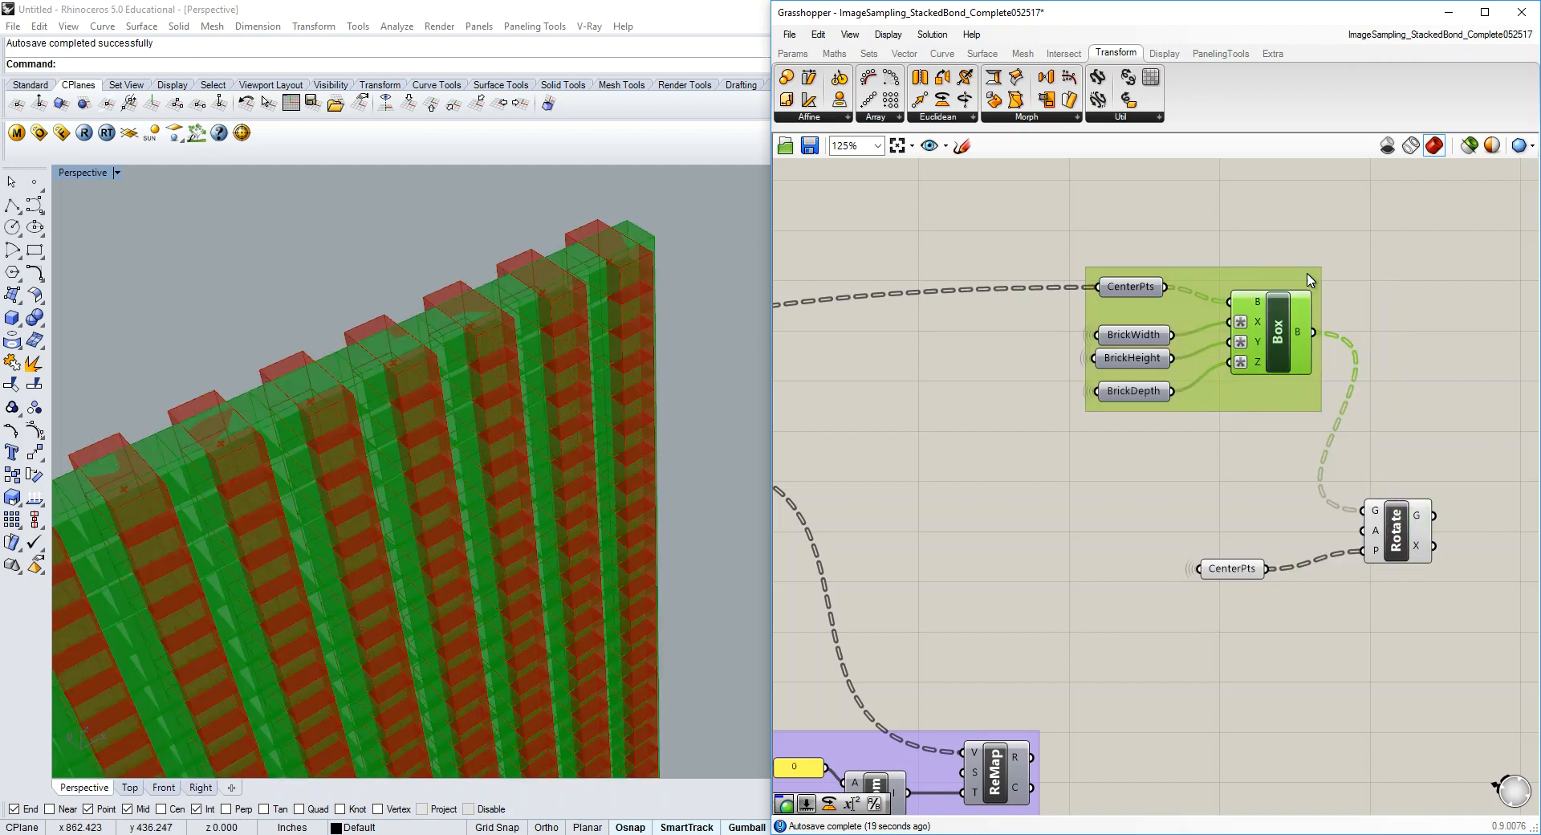
left_click(1317, 241)
right_click_drag(427, 434, 551, 302)
Switch the Rotate component's angle input to Degrees.
right_click_drag(1123, 568, 1163, 494)
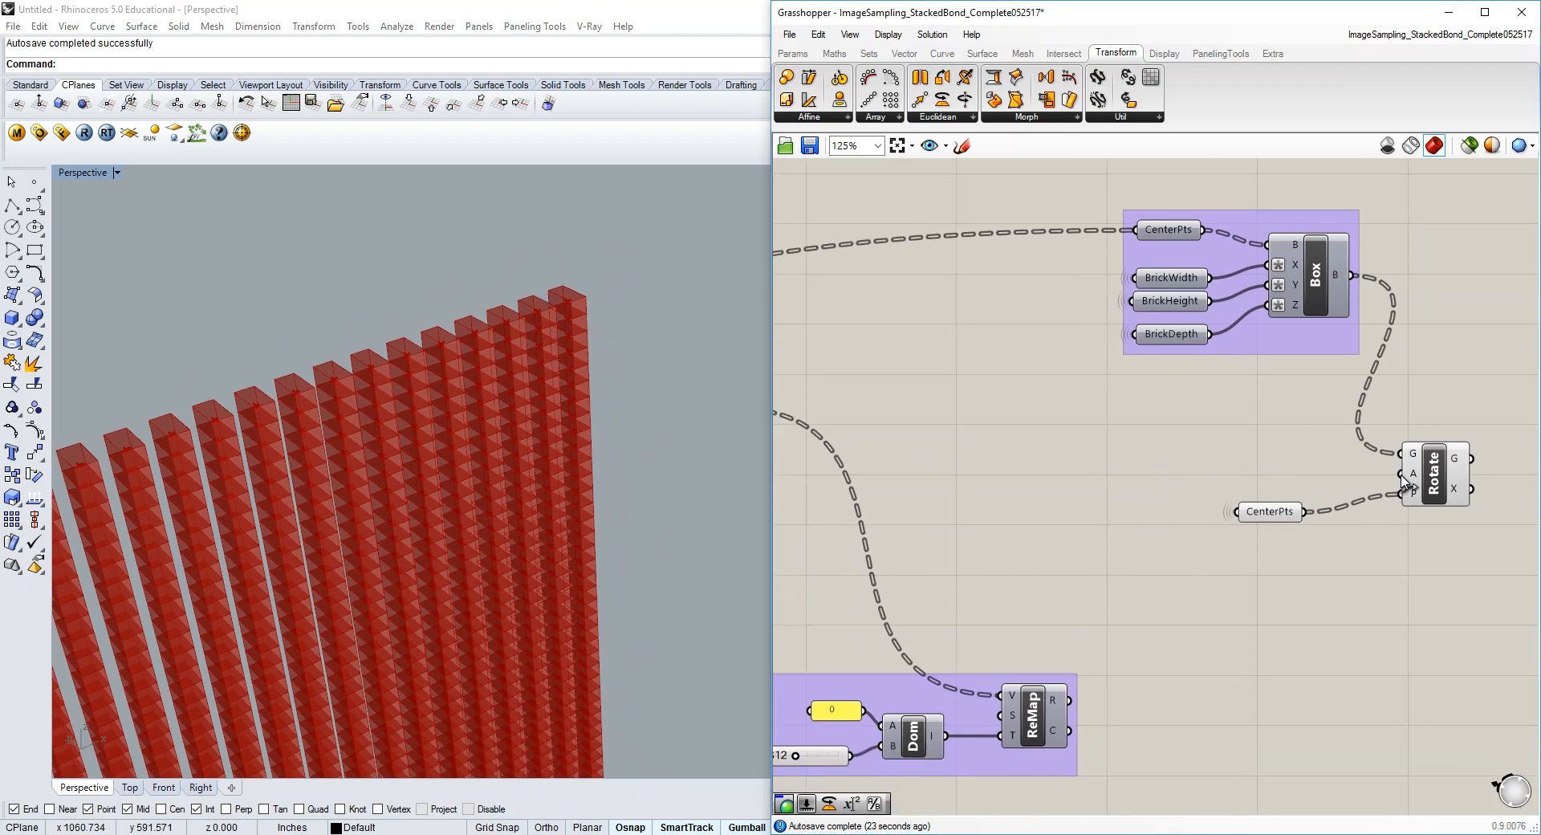
mouse_move(1416, 477)
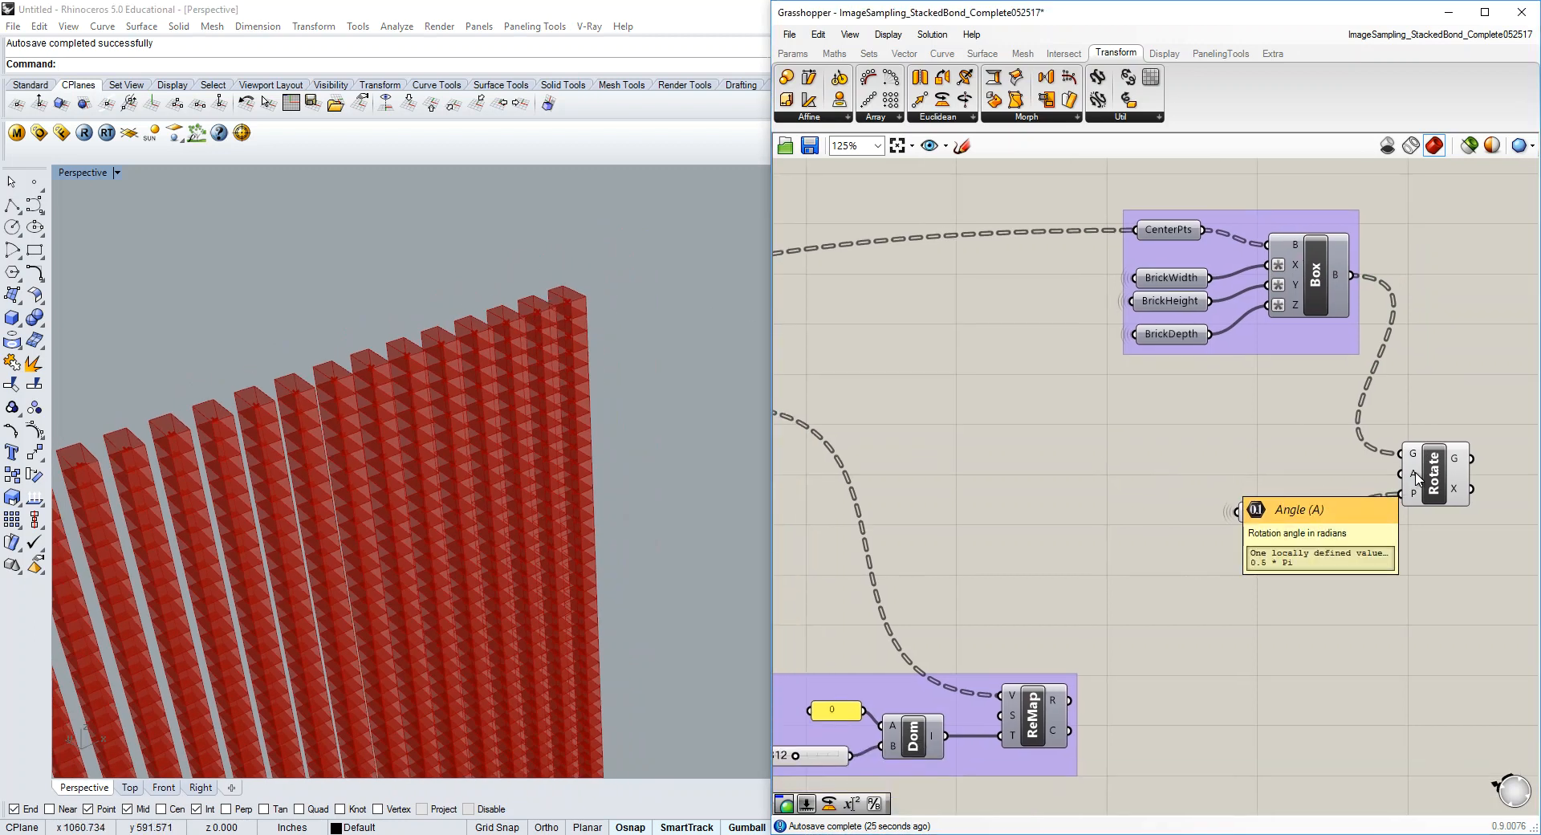
right_click(1416, 478)
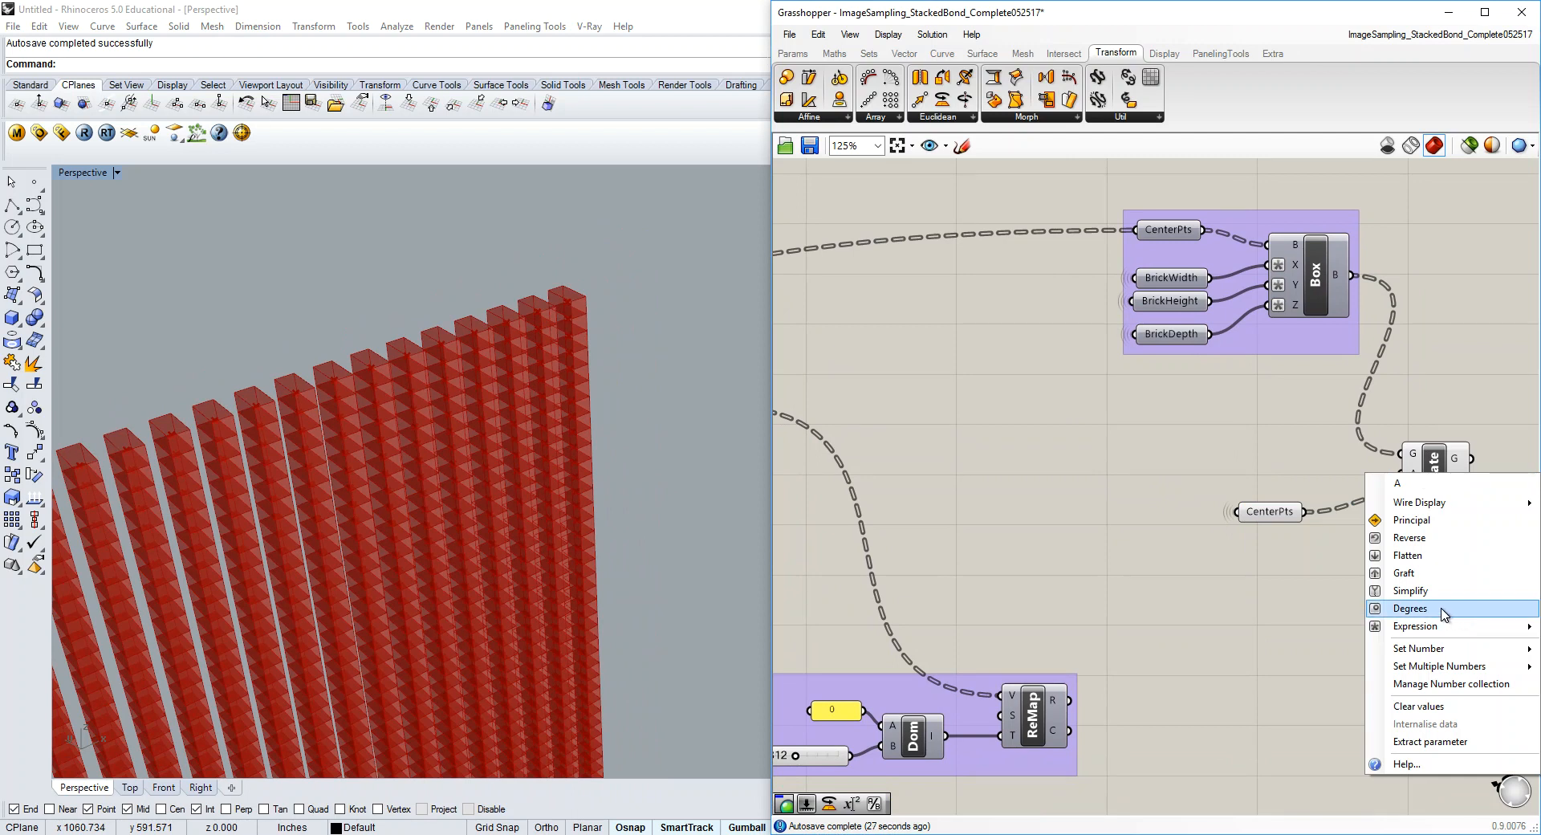
left_click(1415, 614)
scroll(1398, 489, "down", 1)
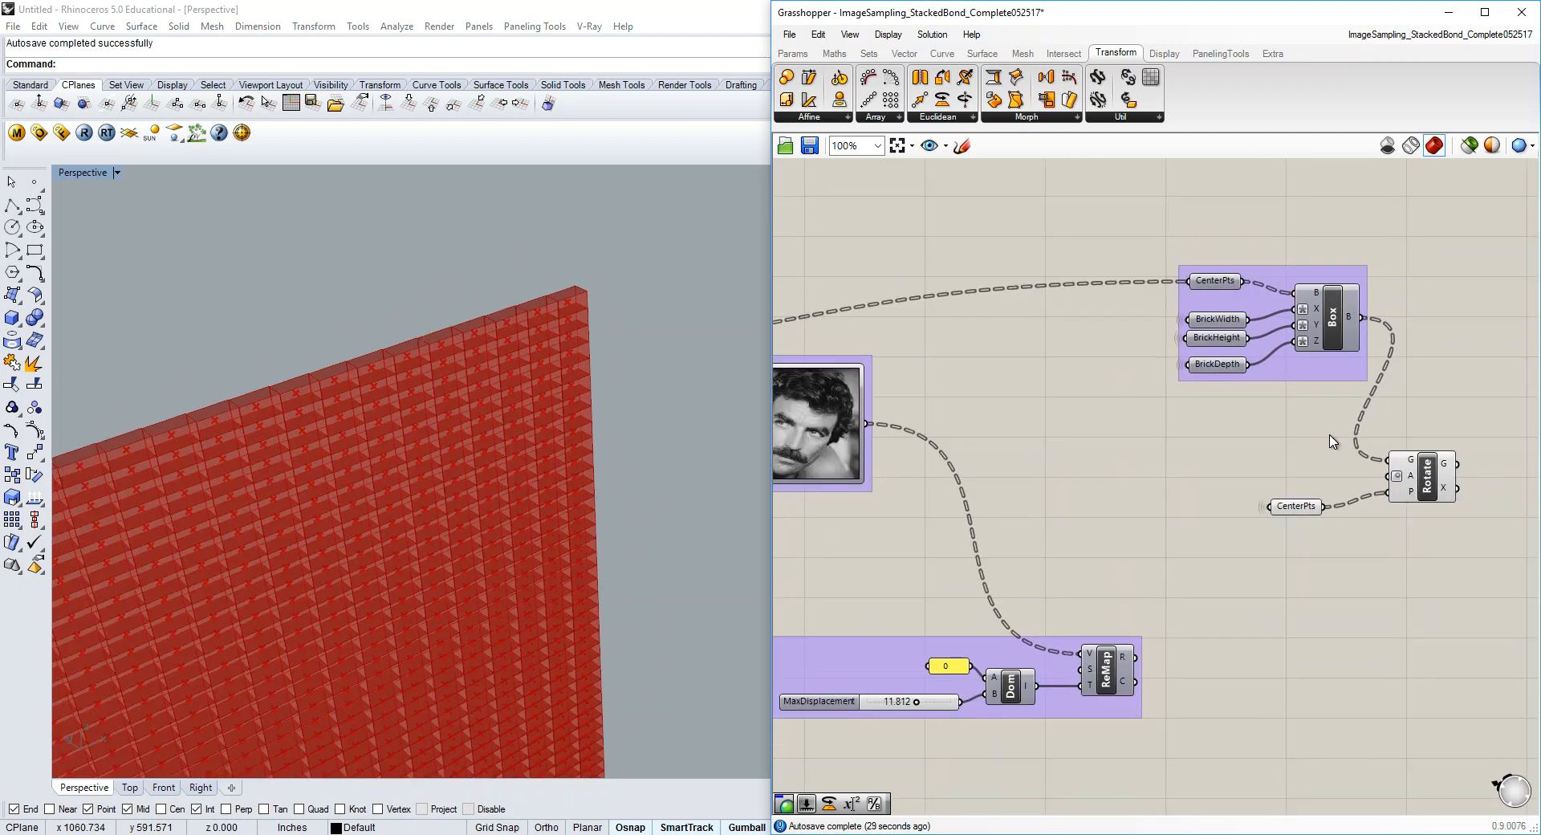
Move the ReMap group closer to the Image Sampler and Rotate components.
scroll(1332, 440, "down", 2)
scroll(1123, 576, "up", 2)
left_click_drag(1170, 573, 1210, 521)
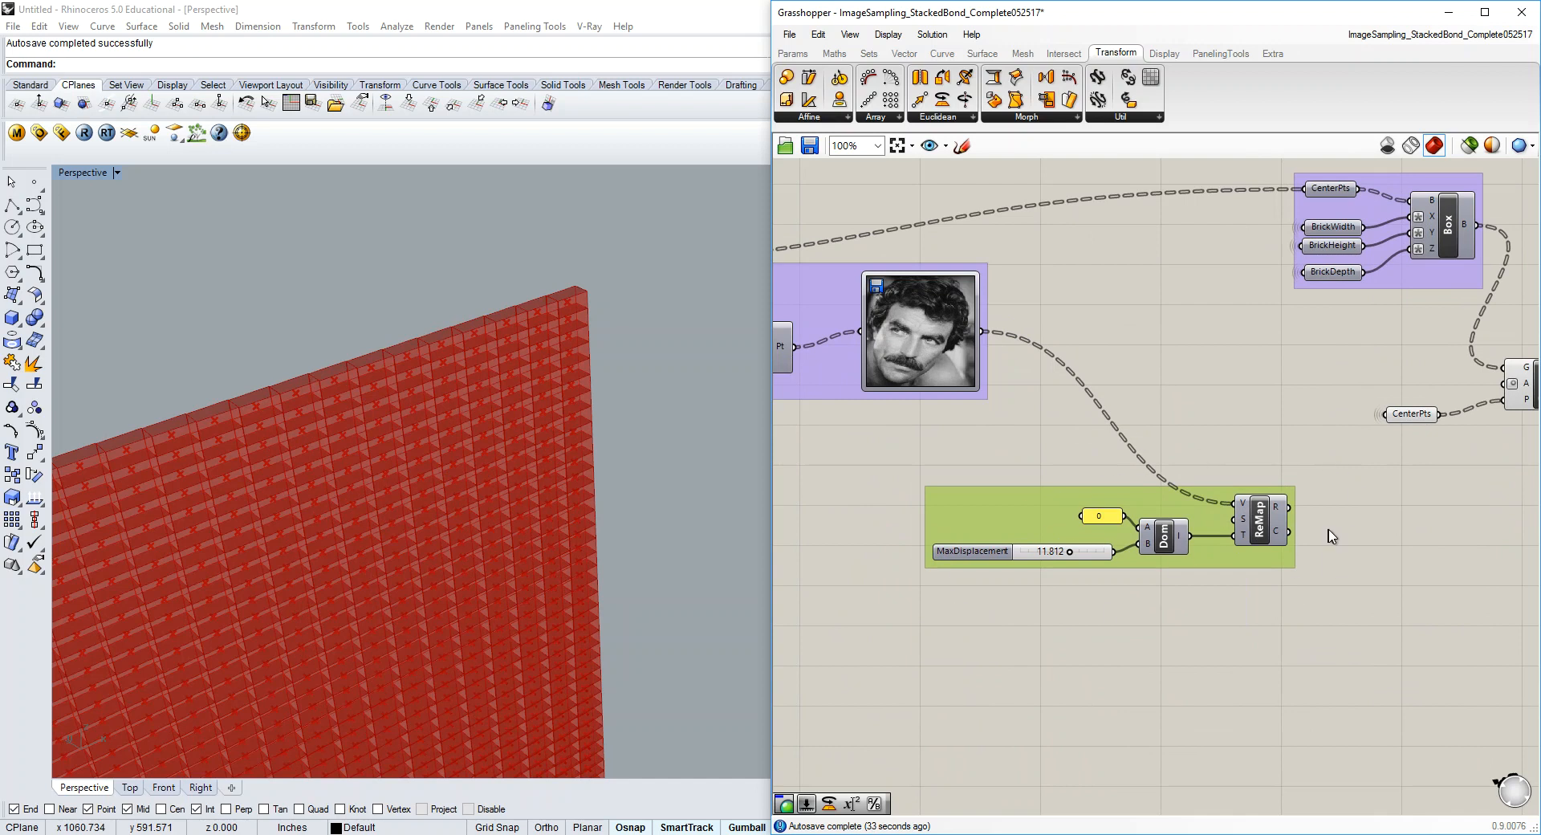
right_click_drag(1323, 515, 1300, 506)
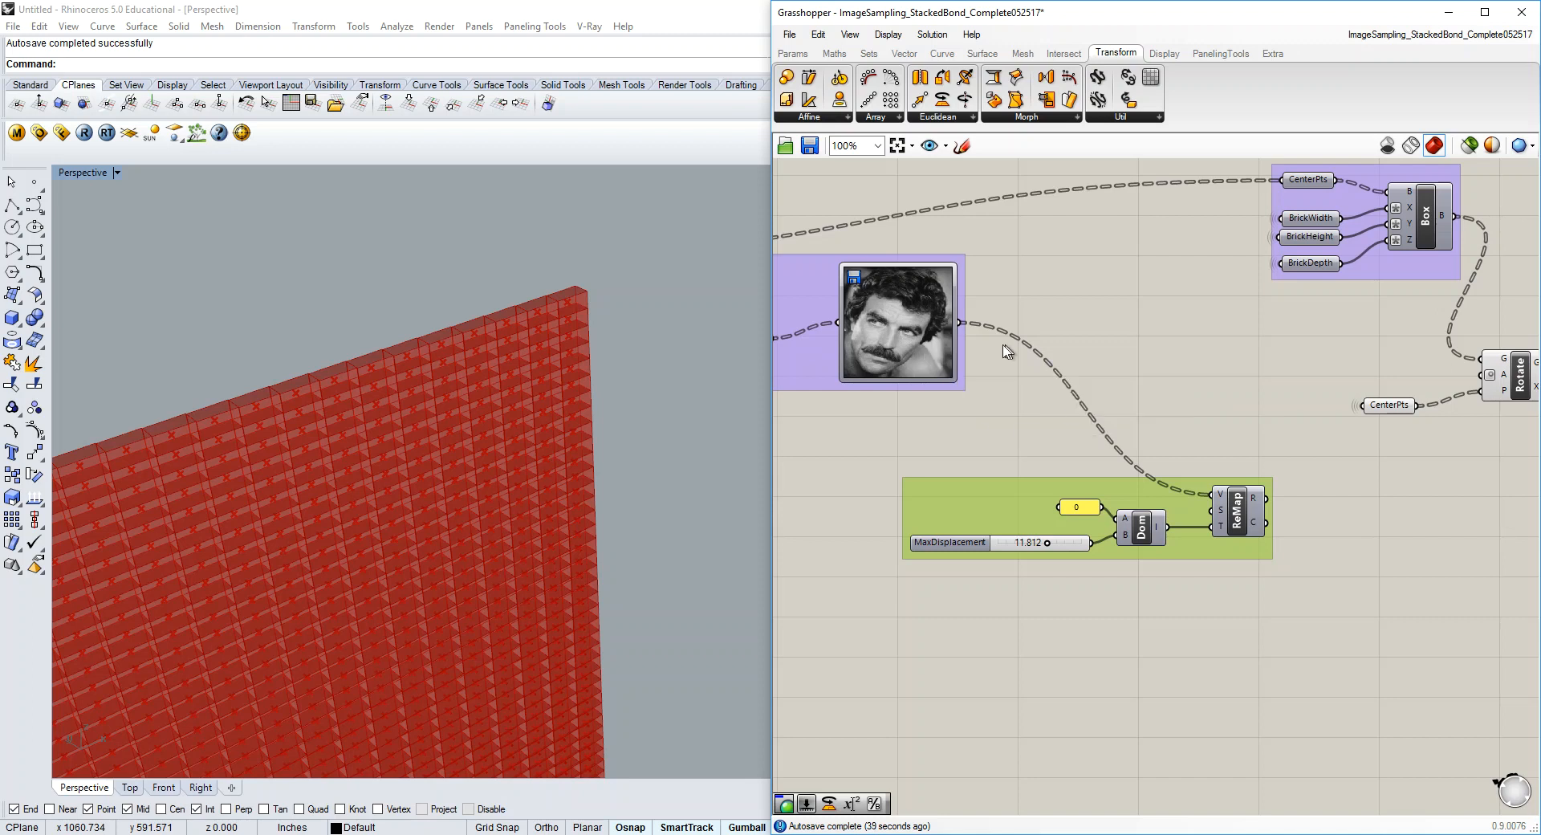
Connect the Image Sampler output directly to the Rotate component's angle input and inspect the brick rotation up close.
left_click_drag(961, 325, 1484, 374)
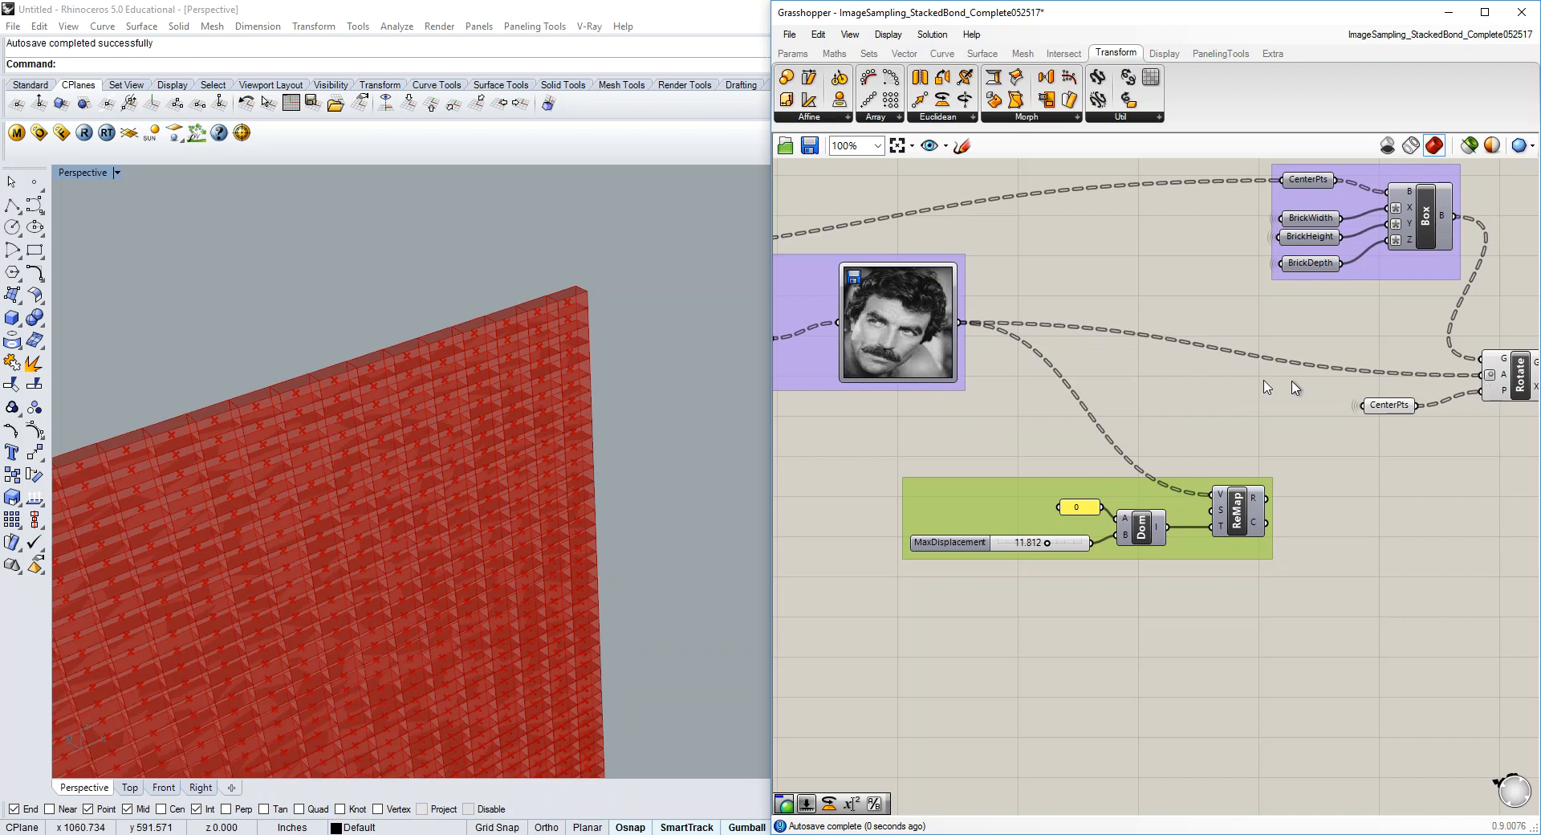
scroll(578, 386, "up", 5)
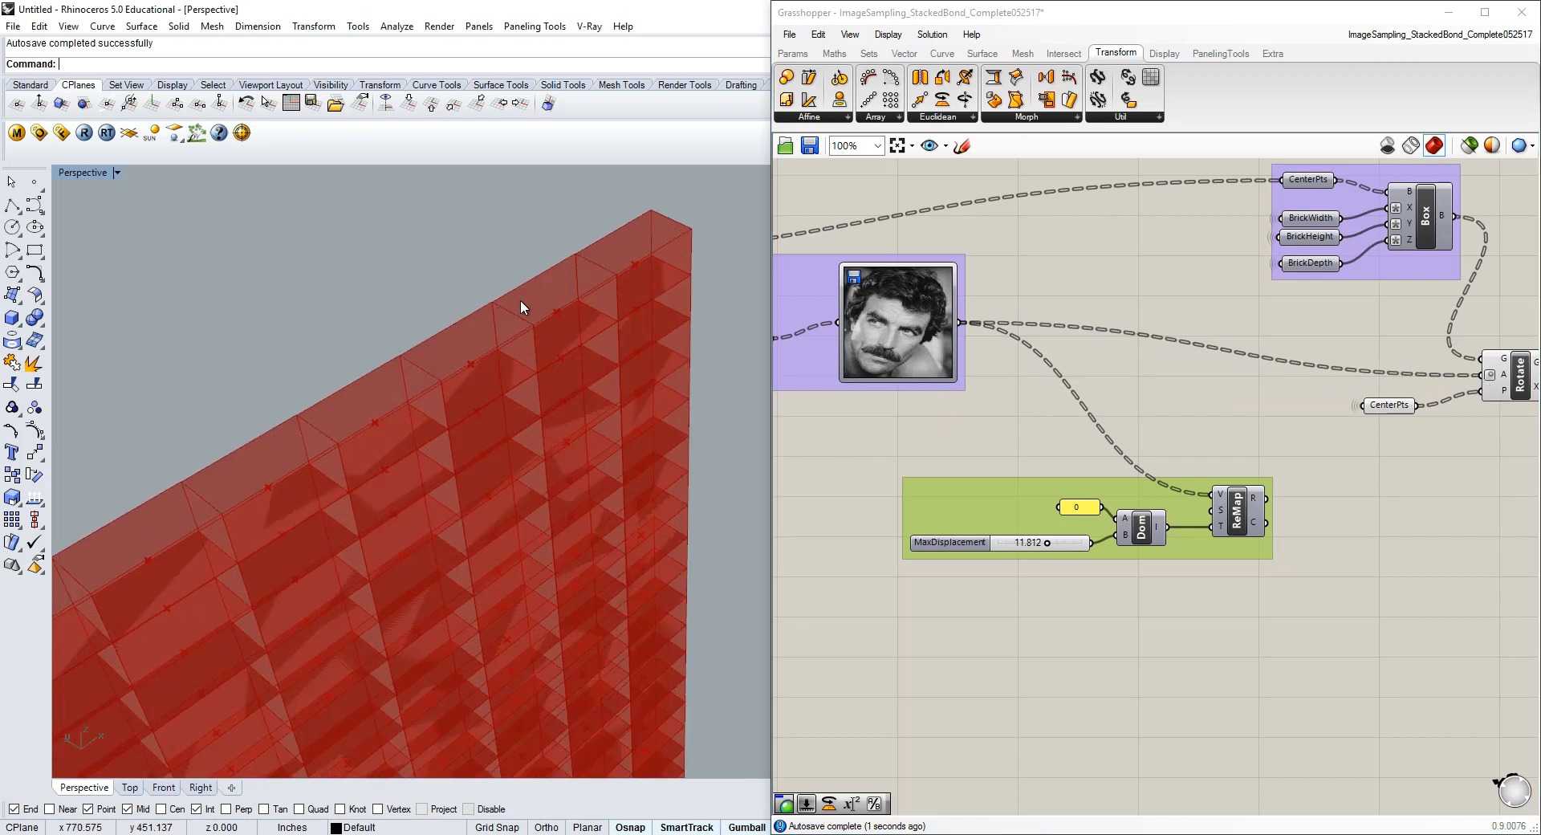
scroll(520, 299, "up", 3)
scroll(594, 329, "down", 8)
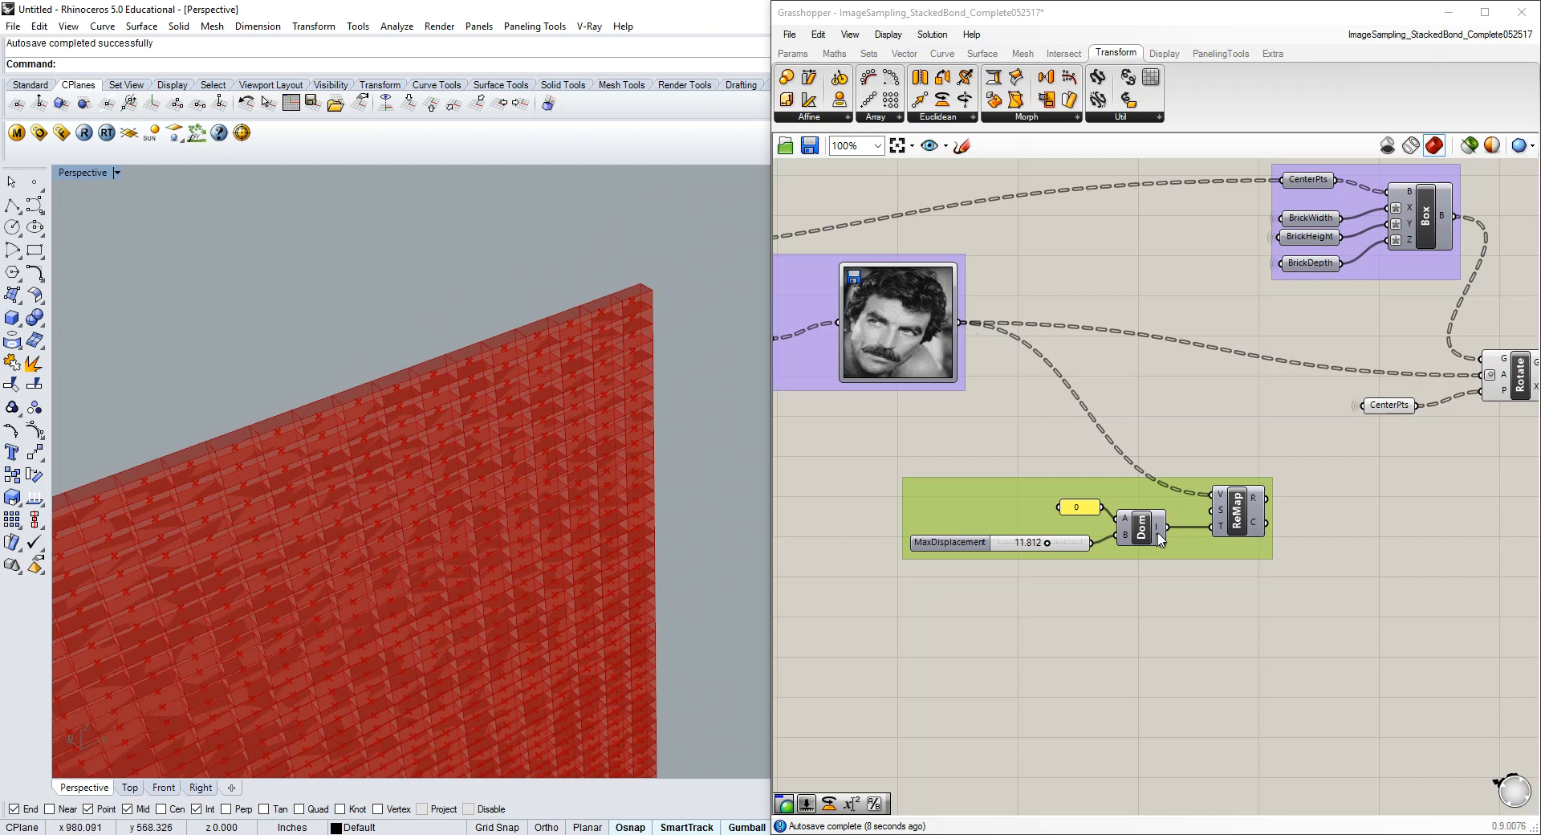
Nudge the ReMap group into place and rename its MaxDisplacement slider to MaxRotation.
left_click_drag(1167, 514, 1152, 503)
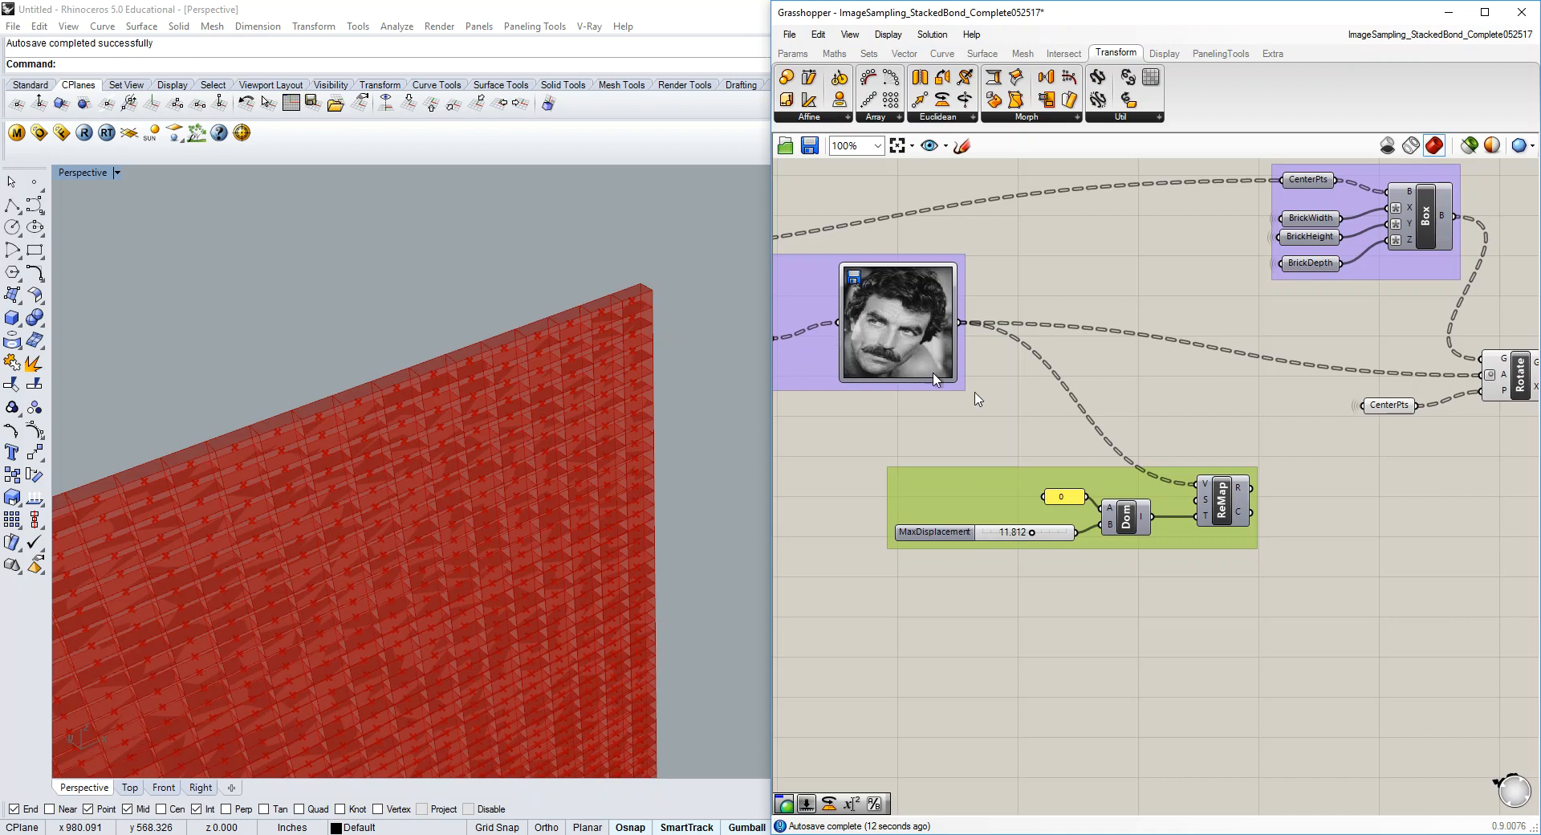
scroll(1186, 488, "up", 2)
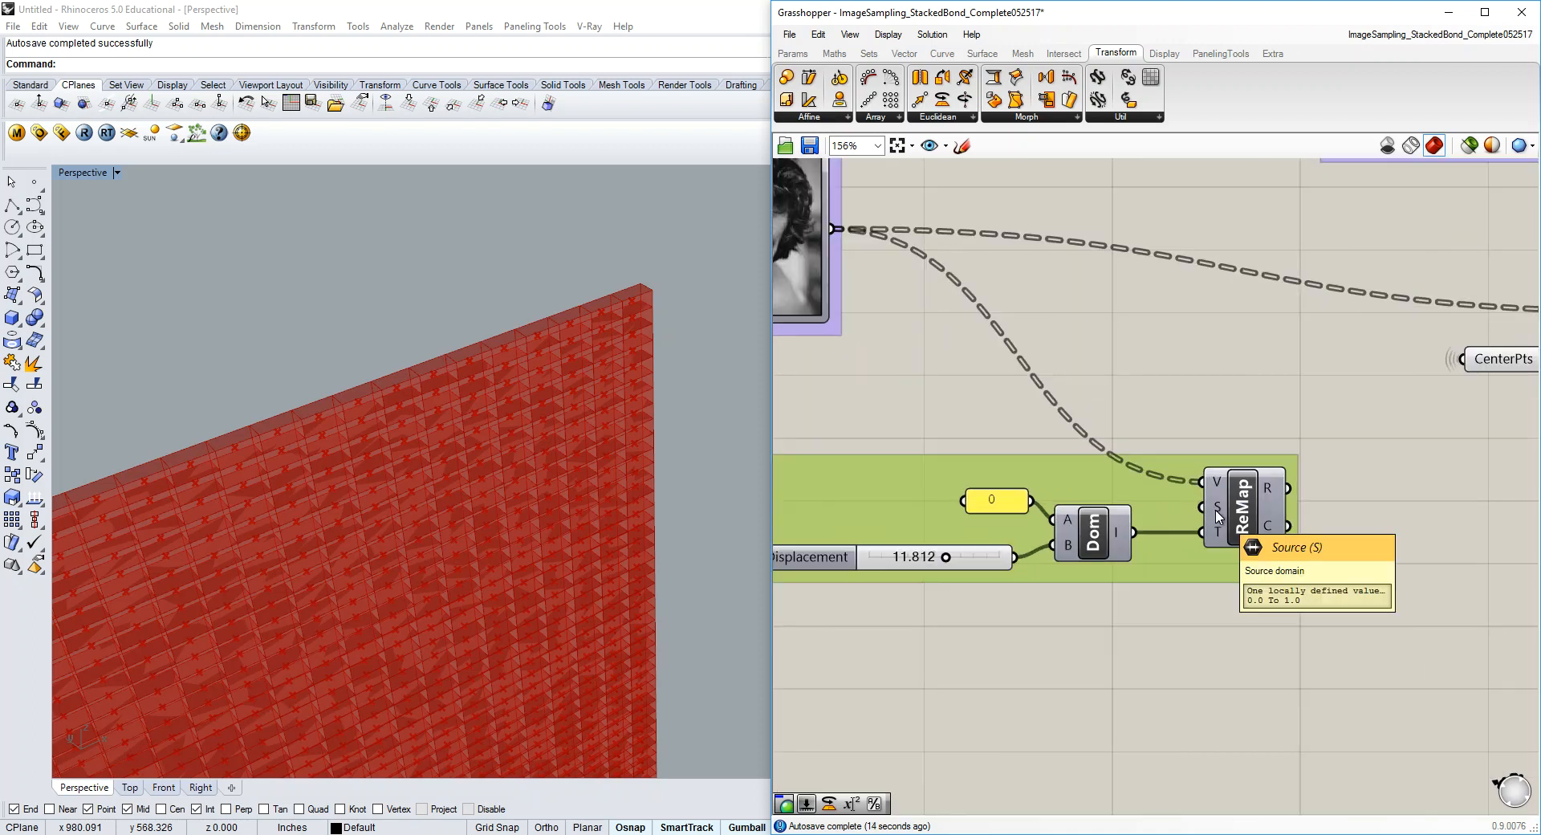
scroll(1218, 514, "down", 1)
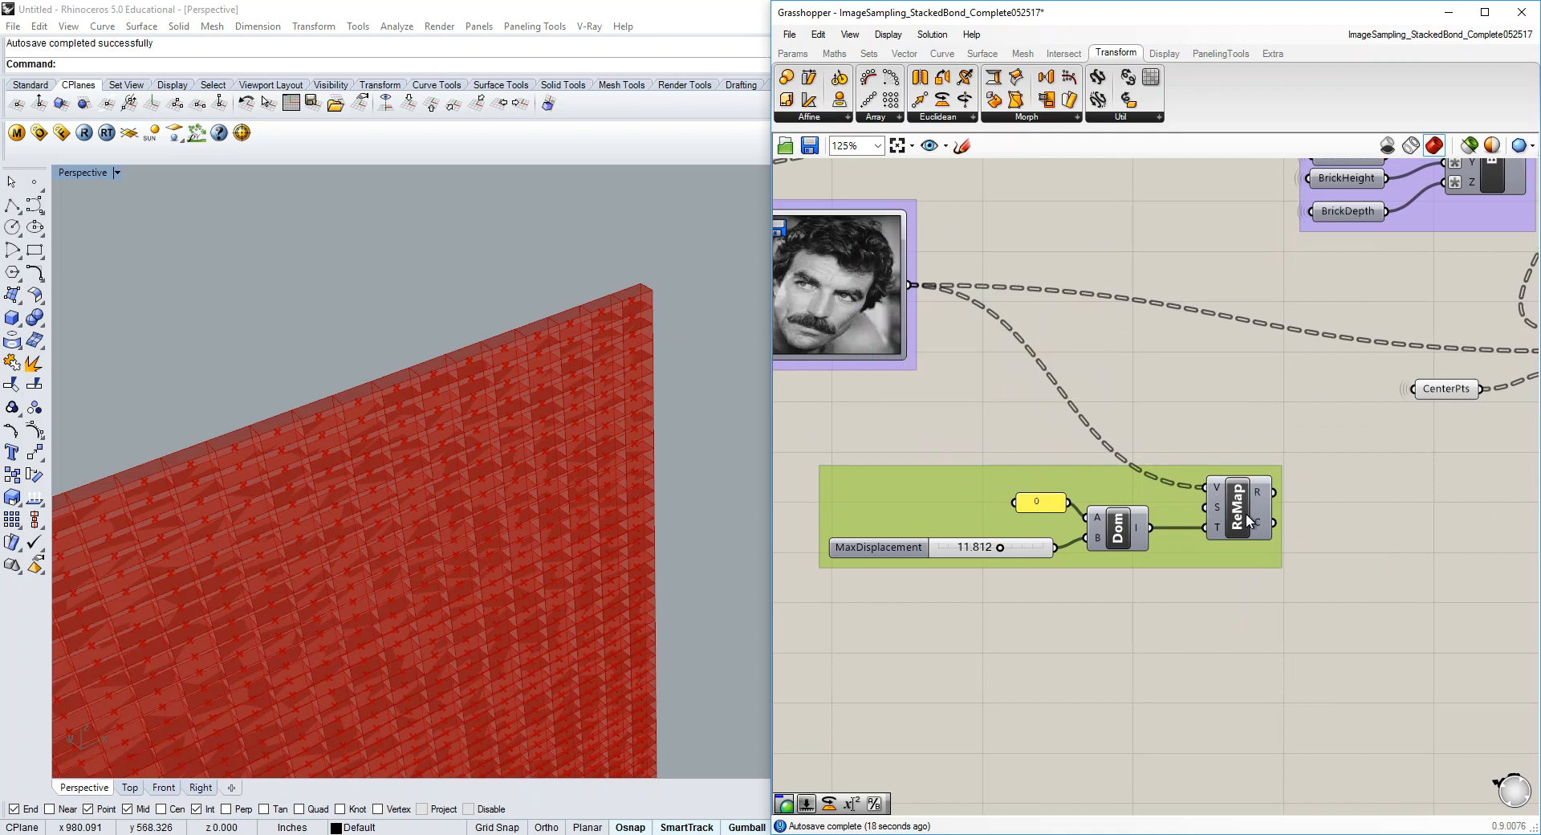
mouse_move(1218, 529)
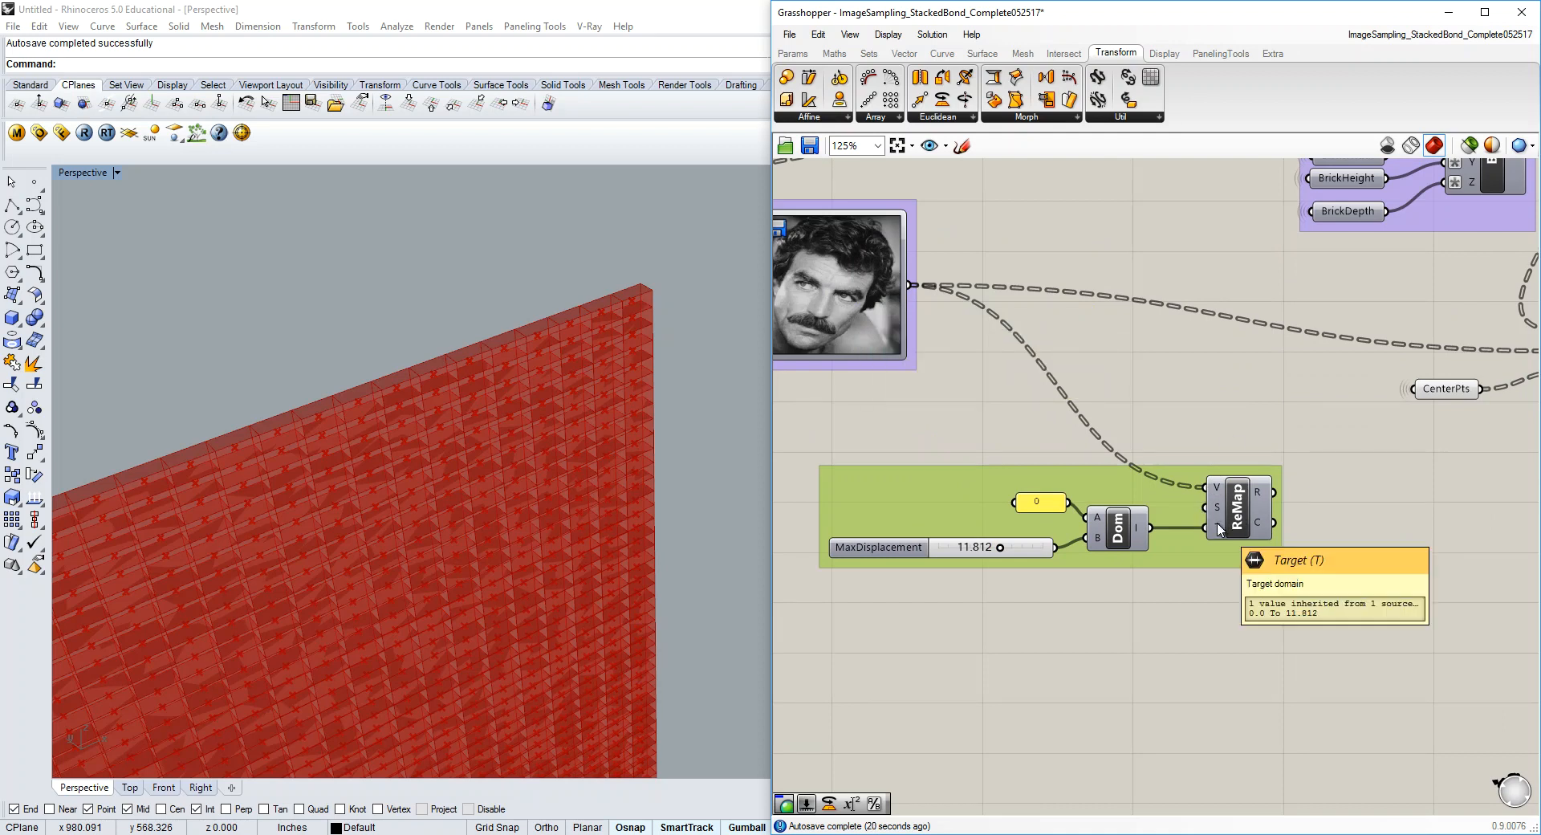
mouse_move(1124, 536)
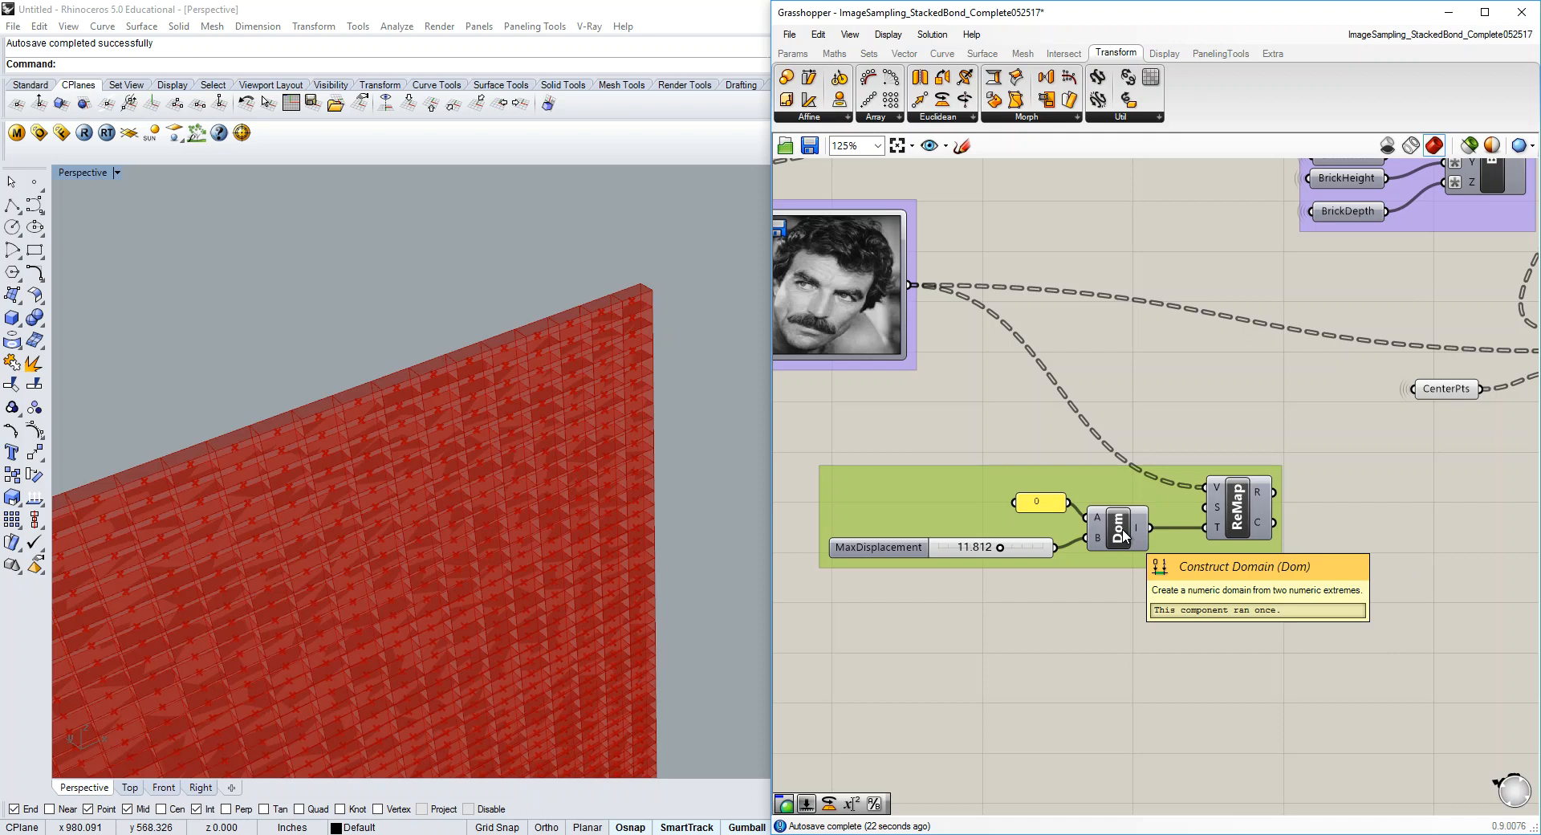
mouse_move(892, 553)
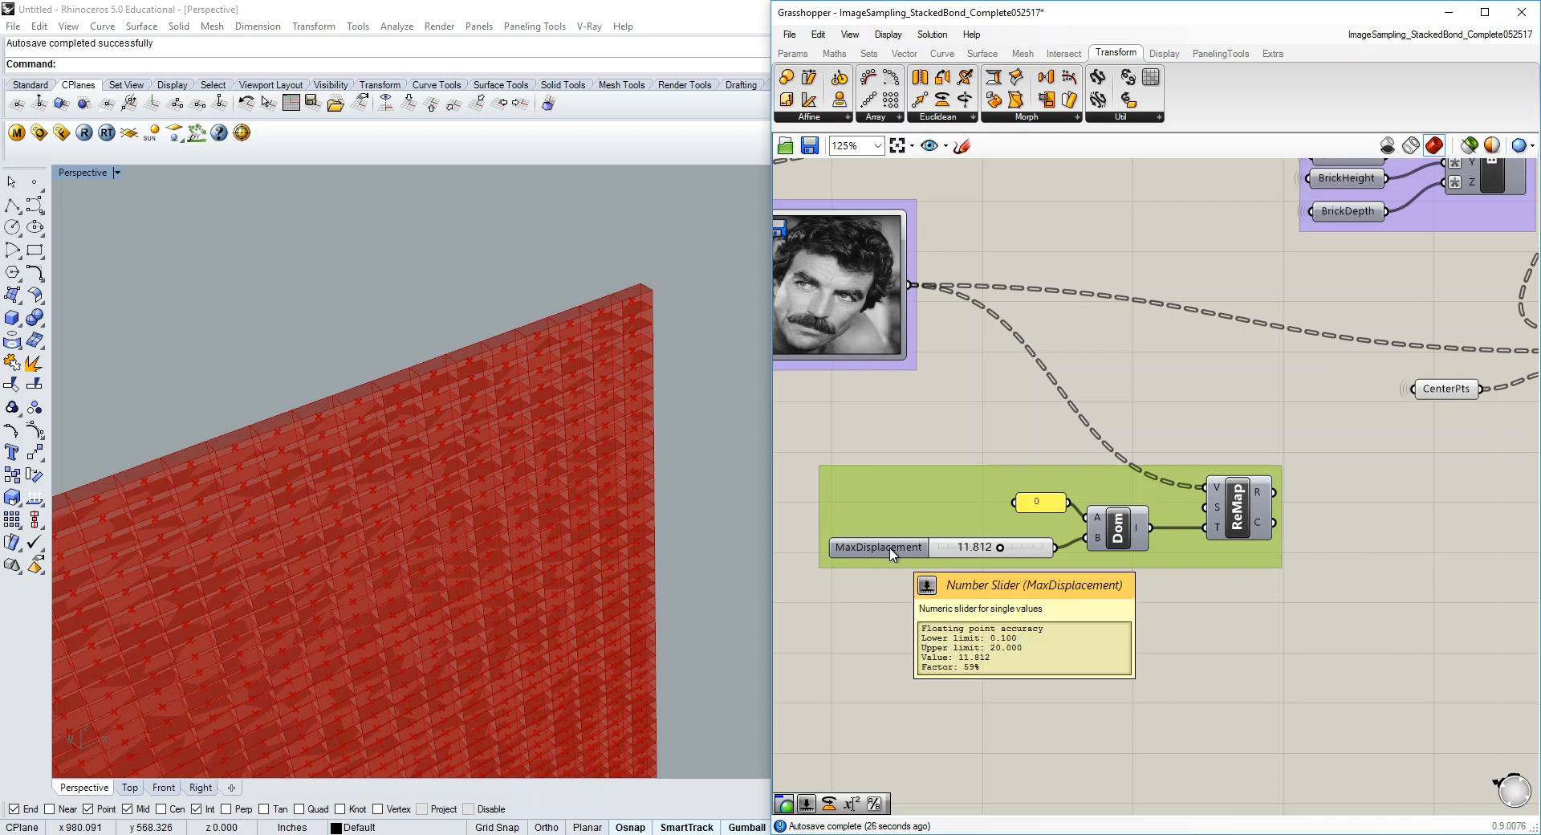
right_click(892, 553)
left_click_drag(940, 558, 999, 558)
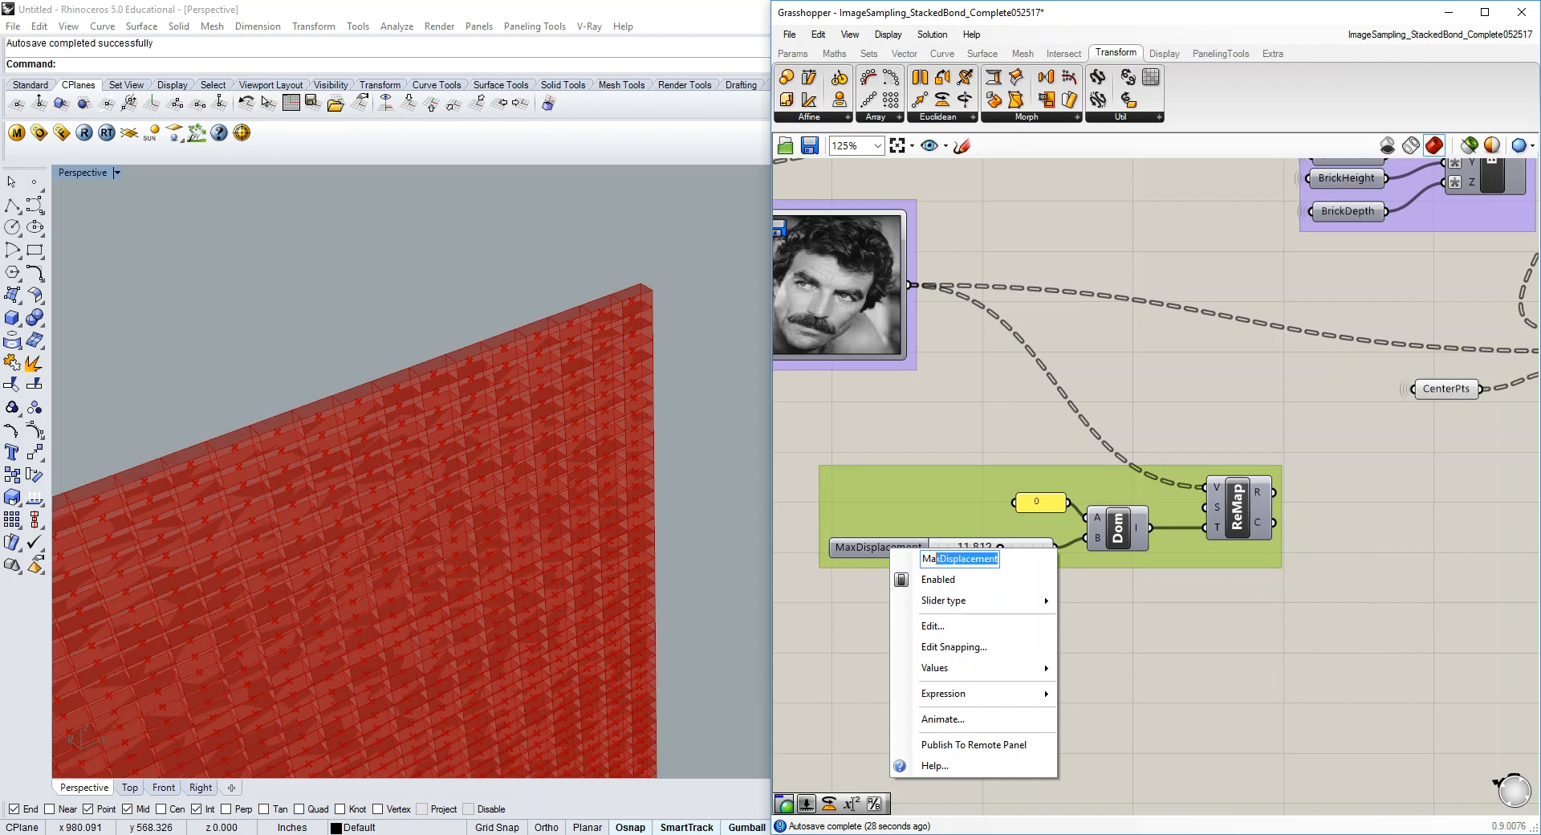
type("Rotation")
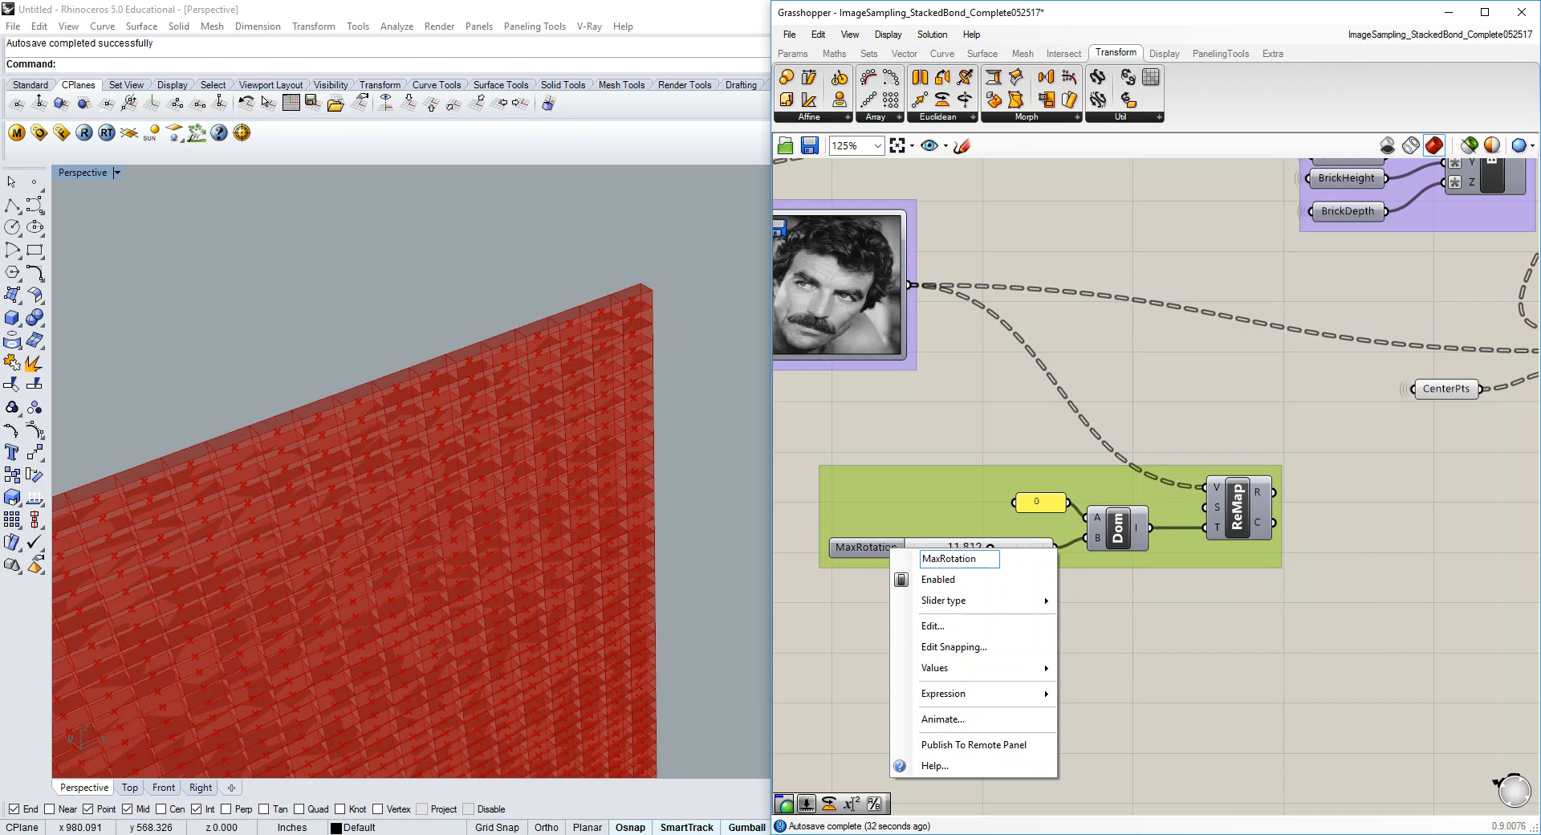
left_click(1003, 424)
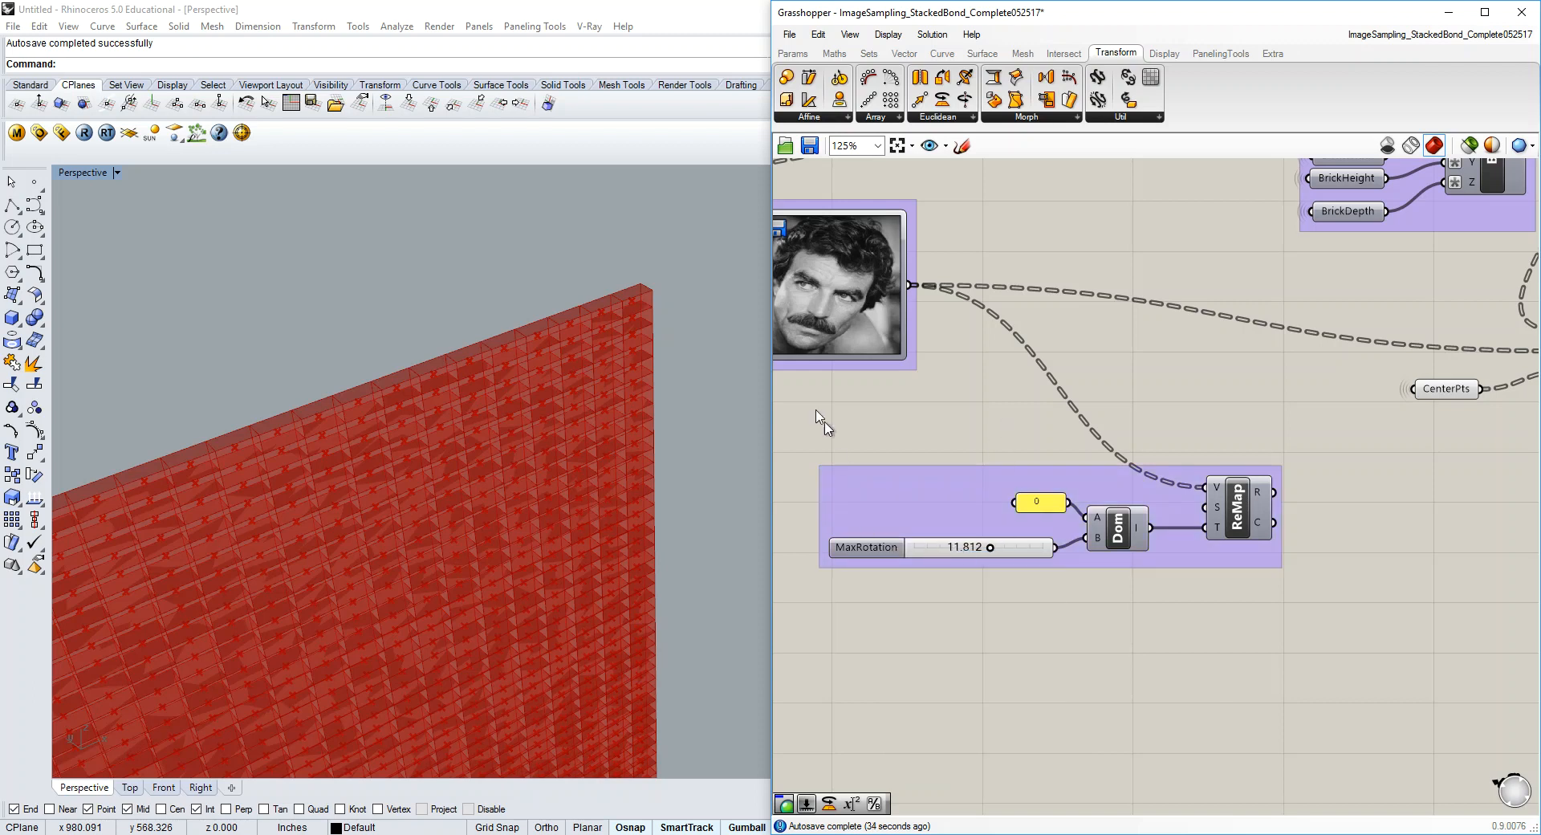
Set the MaxRotation slider's minimum to 0 and maximum to 90, and give it a value of 60.
double_click(899, 552)
scroll(931, 593, "up", 6)
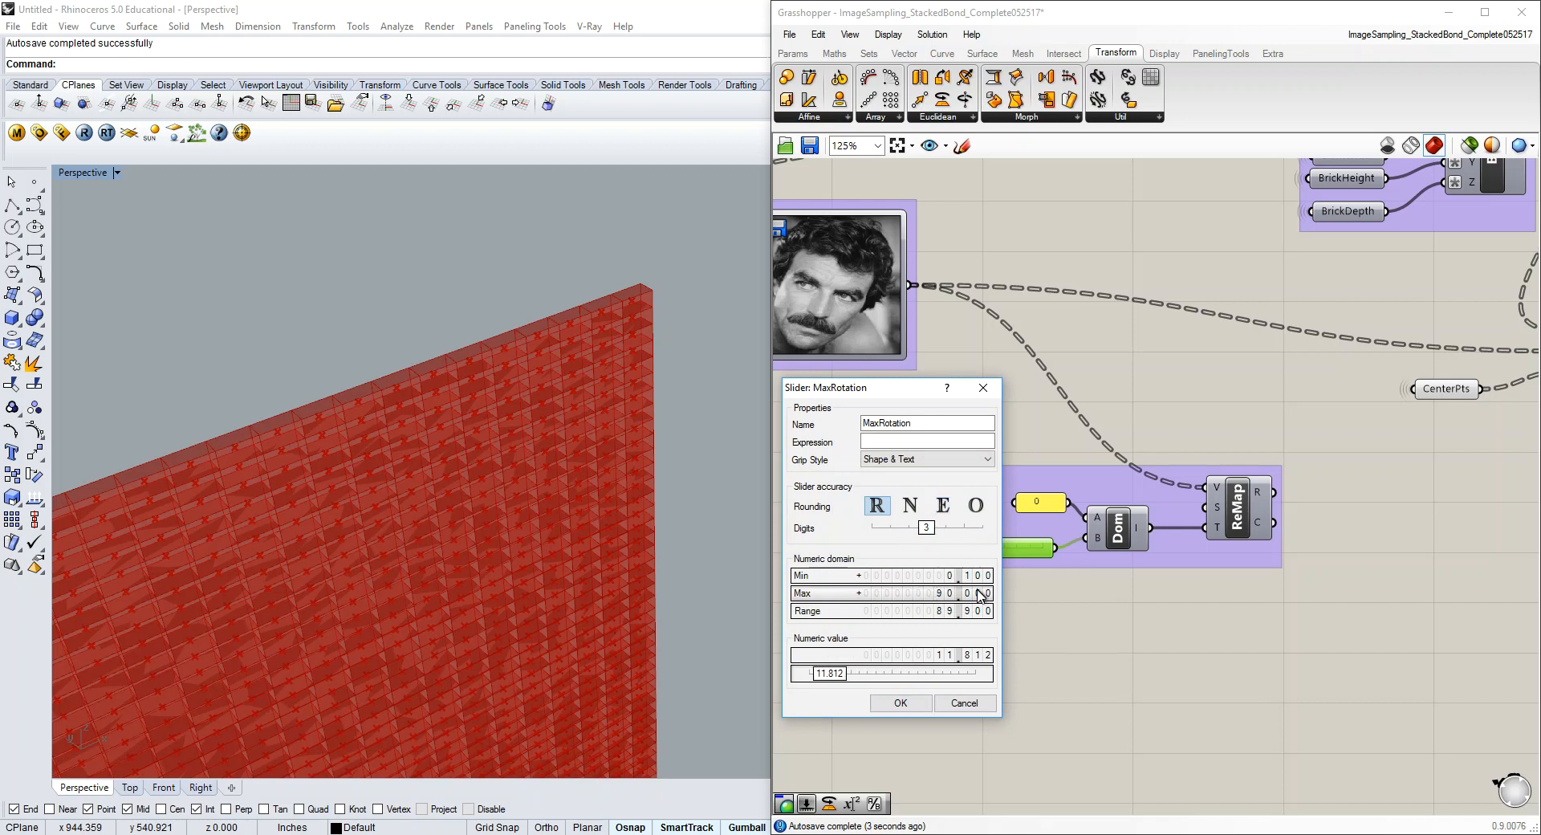
scroll(967, 576, "down", 1)
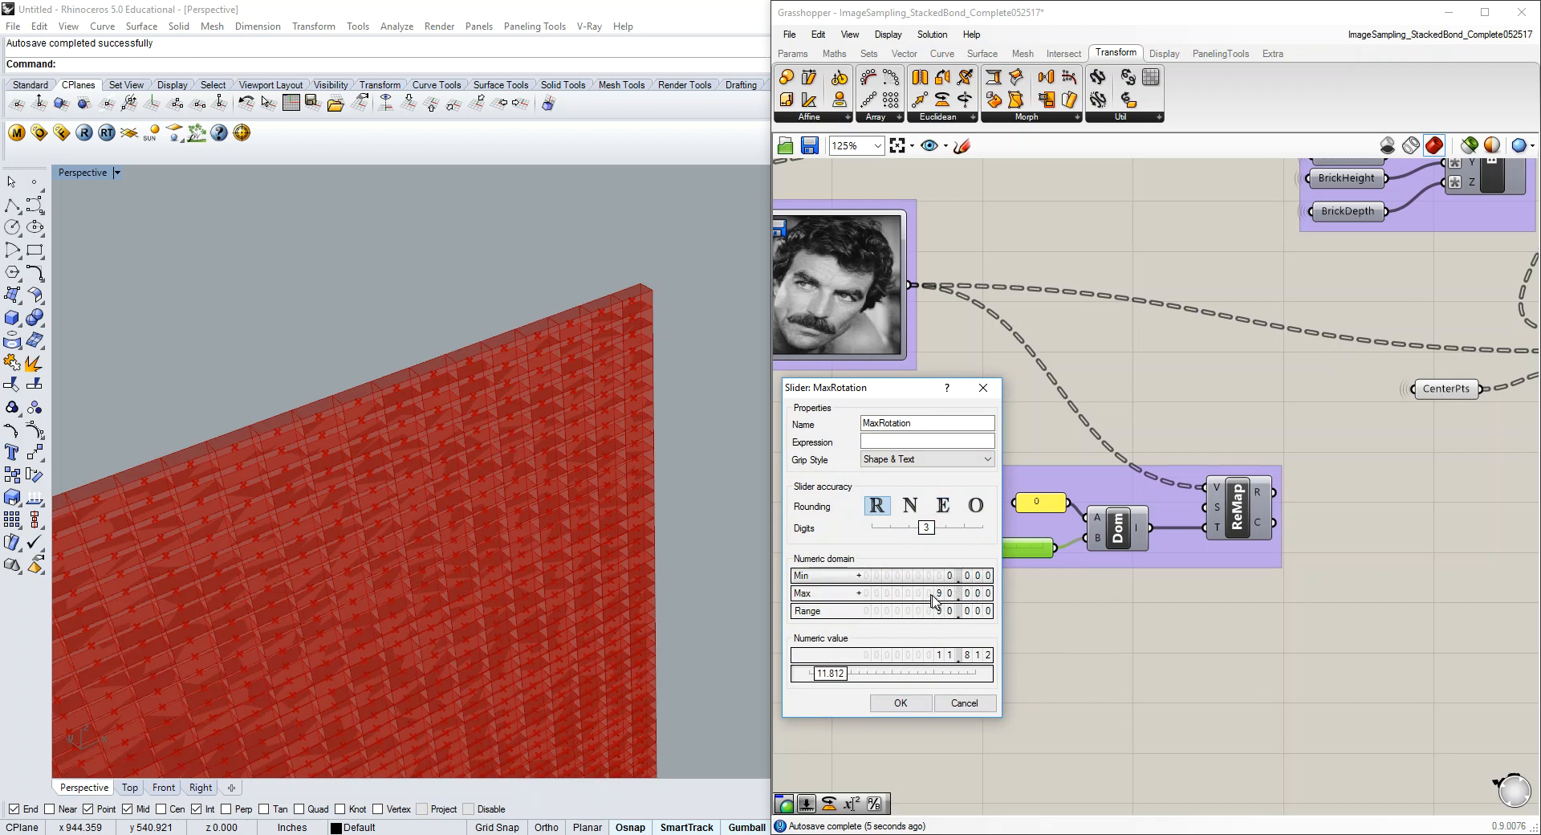
left_click(900, 703)
double_click(986, 550)
type("60")
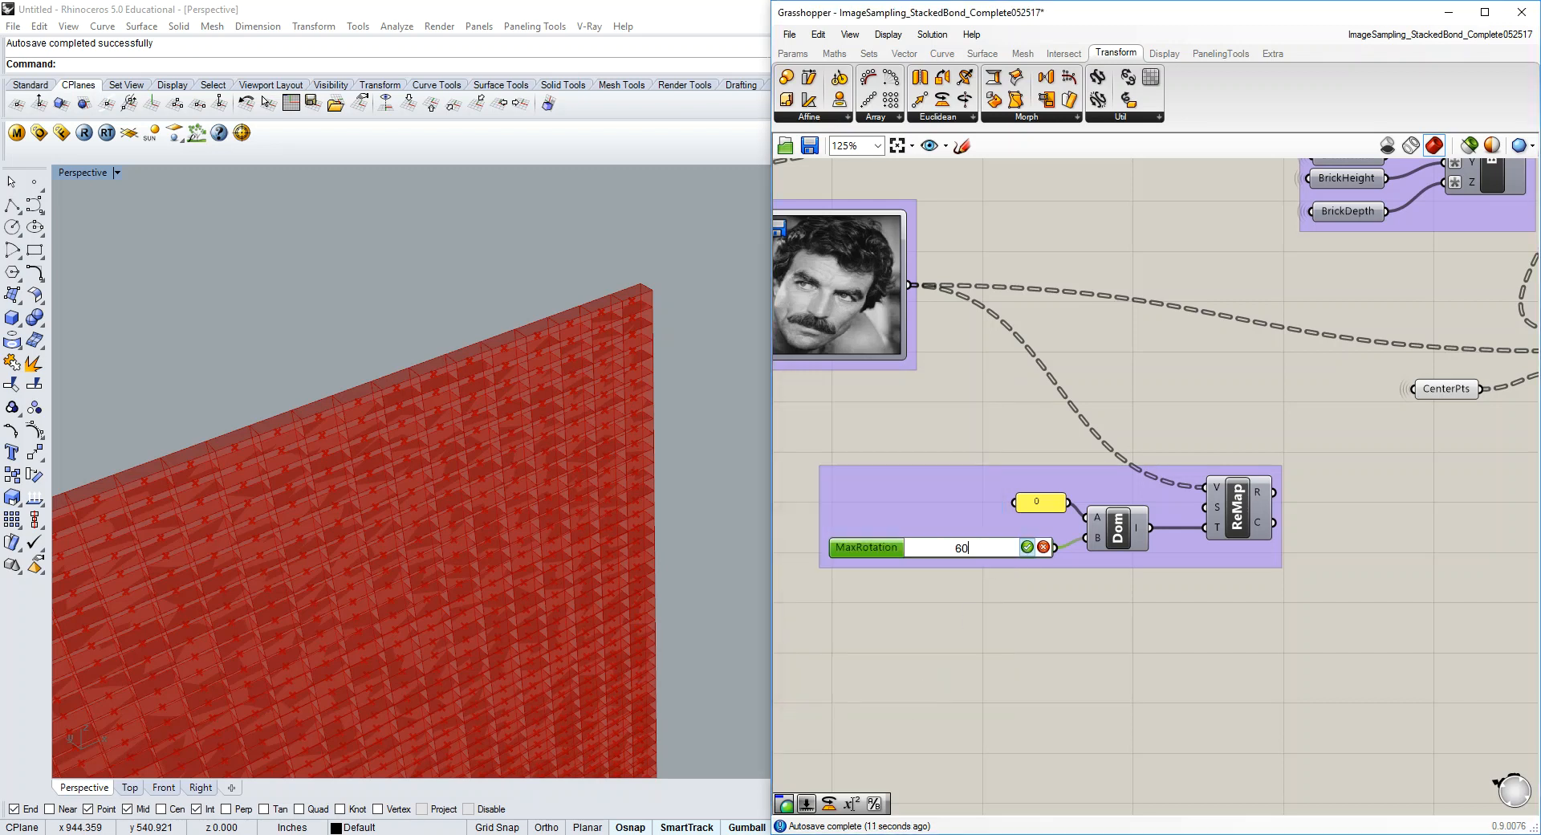
left_click(1026, 547)
Connect ReMap's mapped output to the Rotate component's angle input, replacing the direct Image Sampler wire.
right_click_drag(963, 420, 1024, 431)
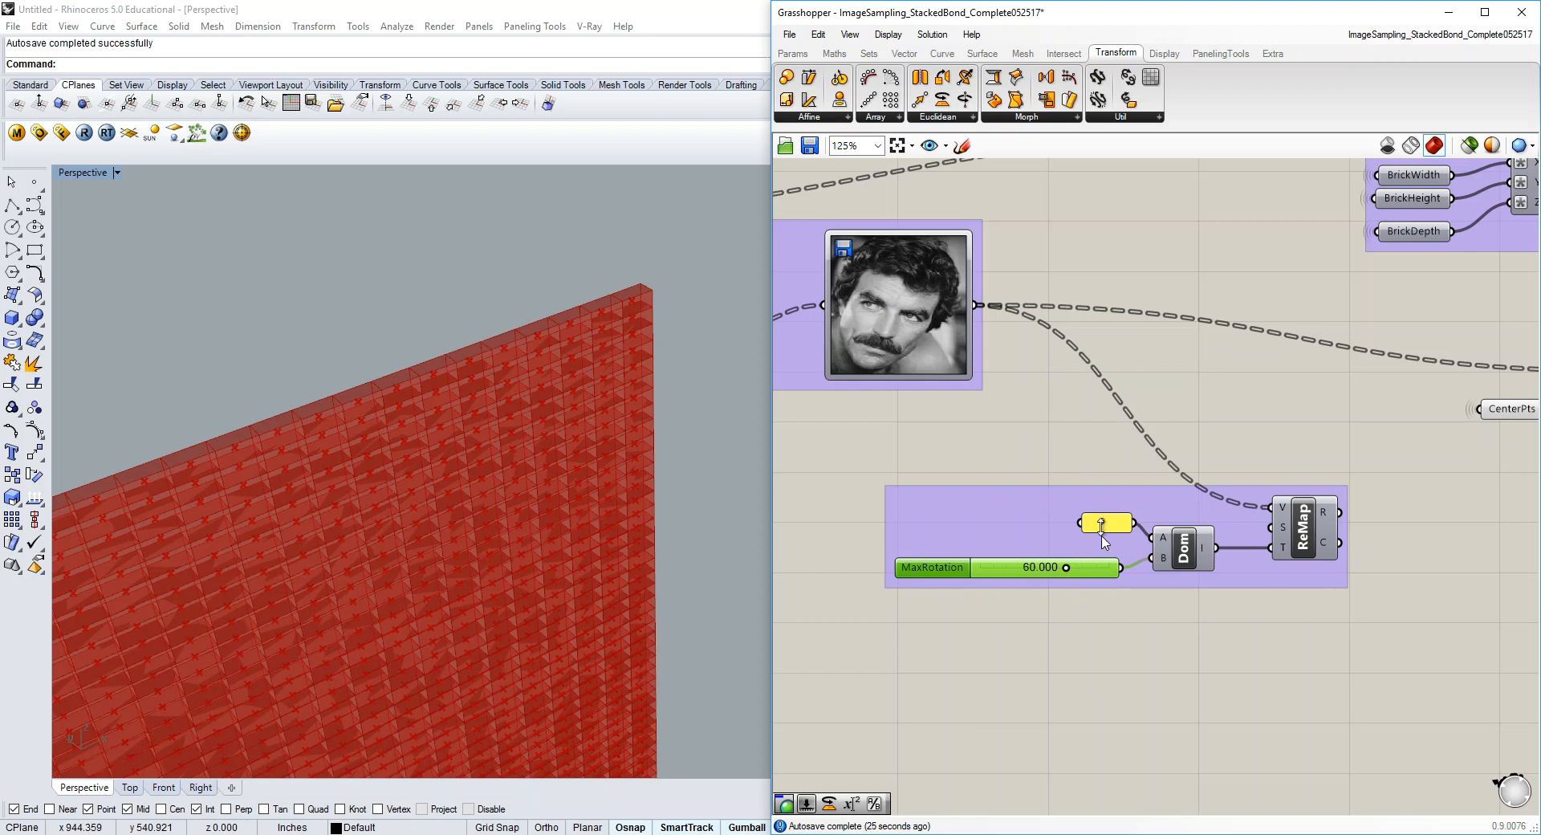
scroll(1039, 575, "down", 2)
left_click(1156, 559)
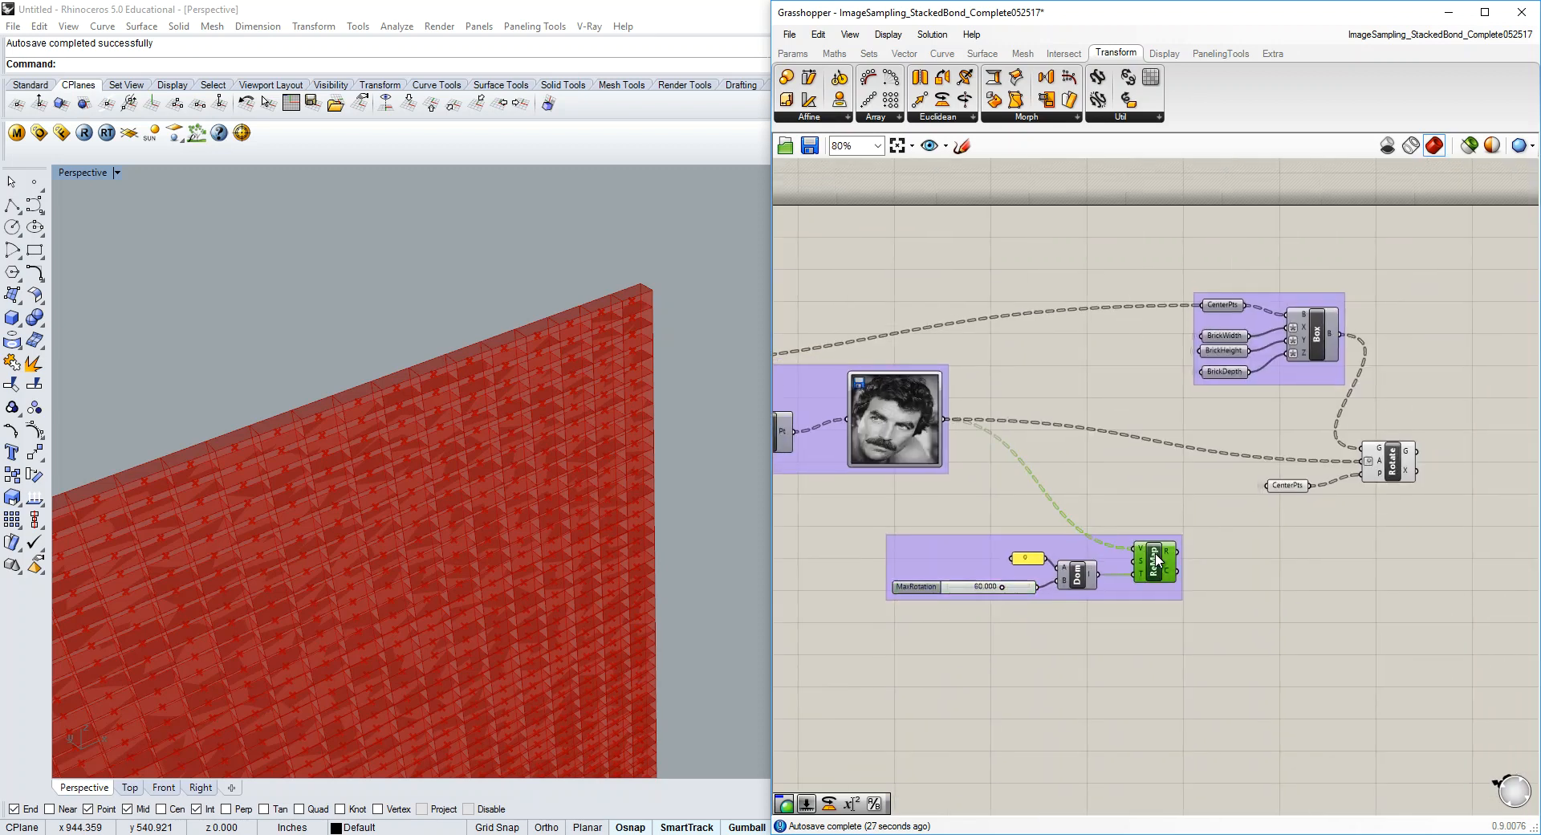
left_click_drag(1180, 553, 1369, 461)
left_click(1394, 459)
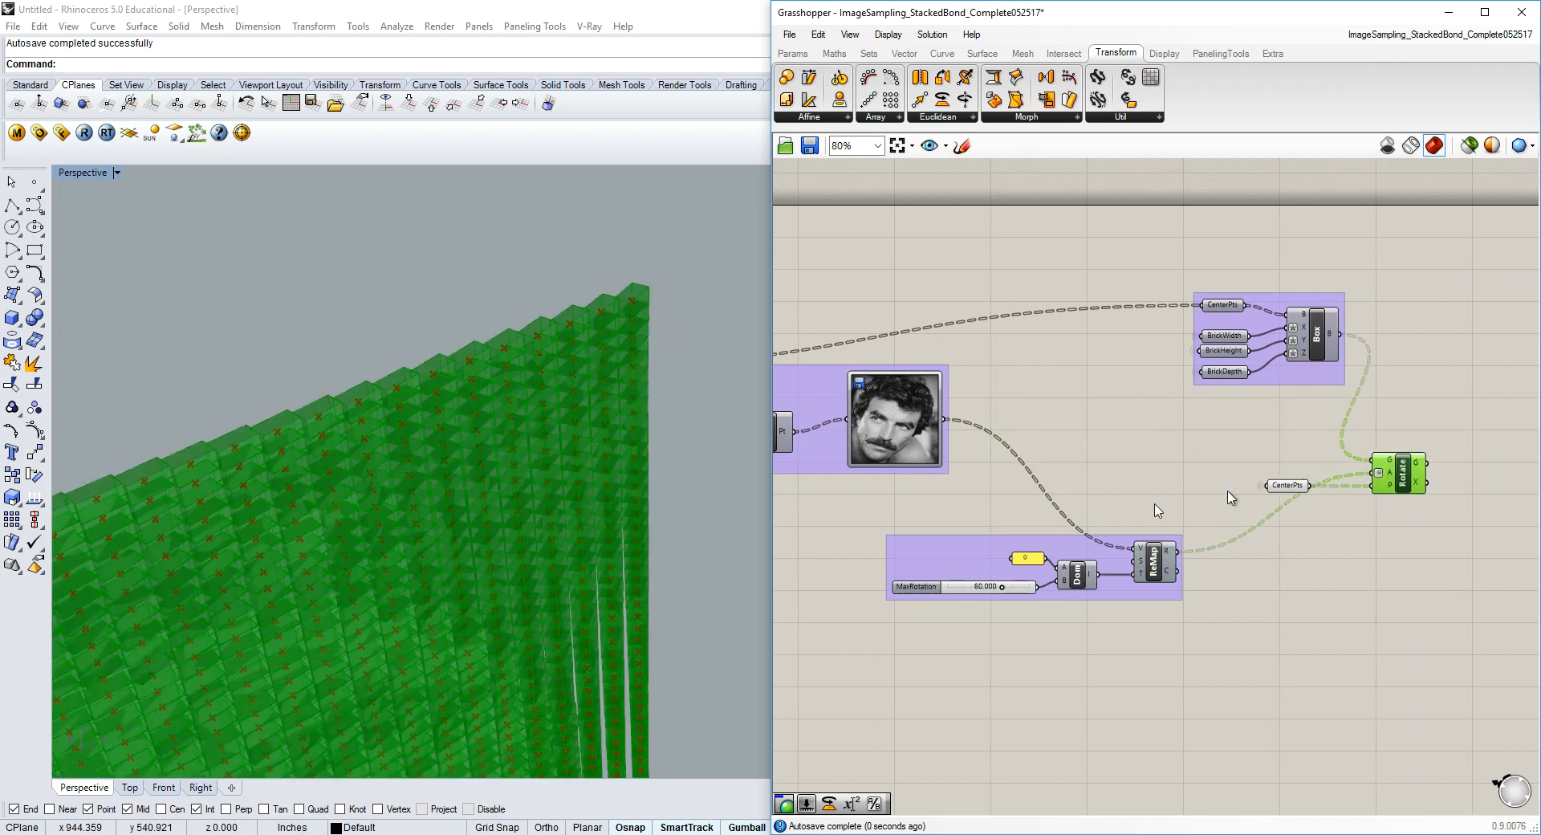
Turn off the preview of the CenterPts copy beside Rotate and inspect the brick wall.
right_click_drag(502, 554, 423, 578)
left_click_drag(1281, 436, 1209, 561)
middle_click(1164, 430)
left_click(1217, 465)
mouse_move(481, 562)
right_mouse_down()
mouse_move(423, 605)
mouse_move(474, 506)
mouse_move(335, 621)
mouse_move(483, 570)
right_mouse_up()
scroll(494, 565, "up", 3)
scroll(452, 572, "down", 4)
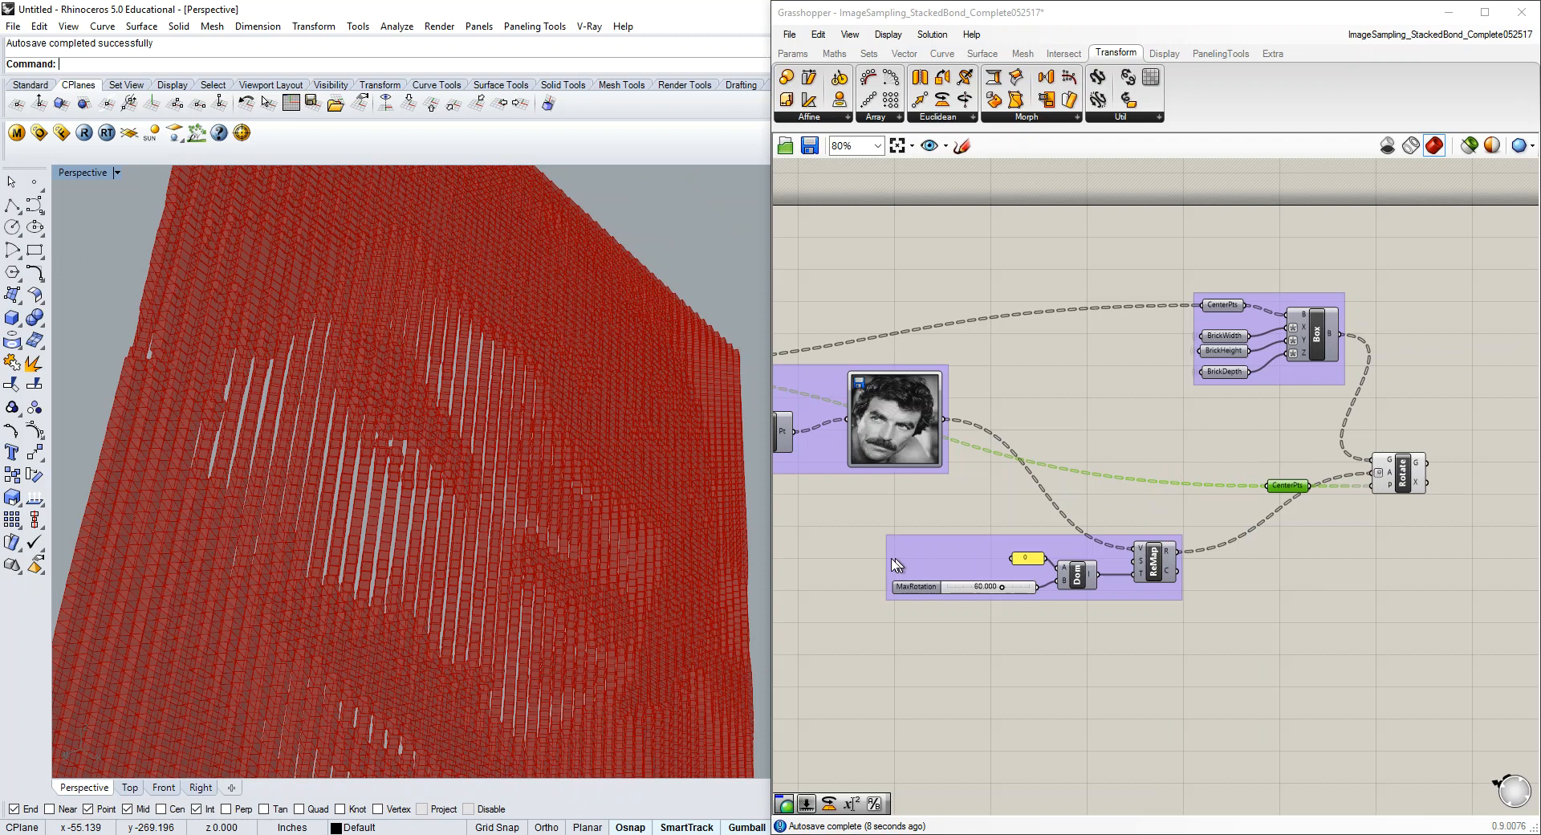
Raise the MaxRotation slider to 71.953 and check the wall from another angle.
scroll(896, 557, "up", 1)
scroll(603, 565, "up", 3)
mouse_move(1031, 598)
left_mouse_down()
mouse_move(1076, 604)
mouse_move(952, 579)
mouse_move(1065, 605)
mouse_move(1020, 608)
left_mouse_up()
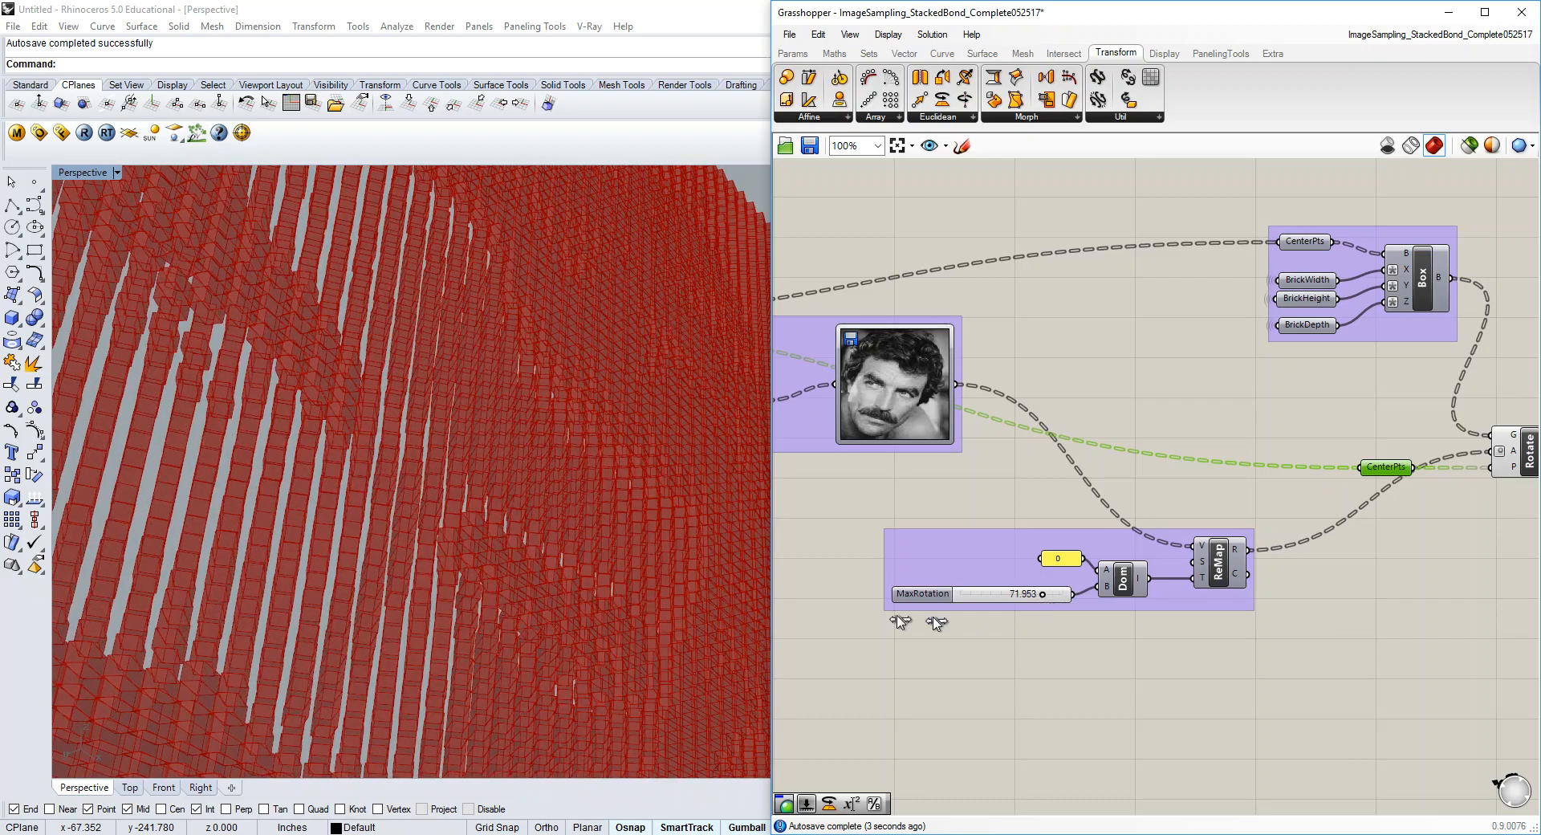
right_click_drag(467, 475, 470, 619)
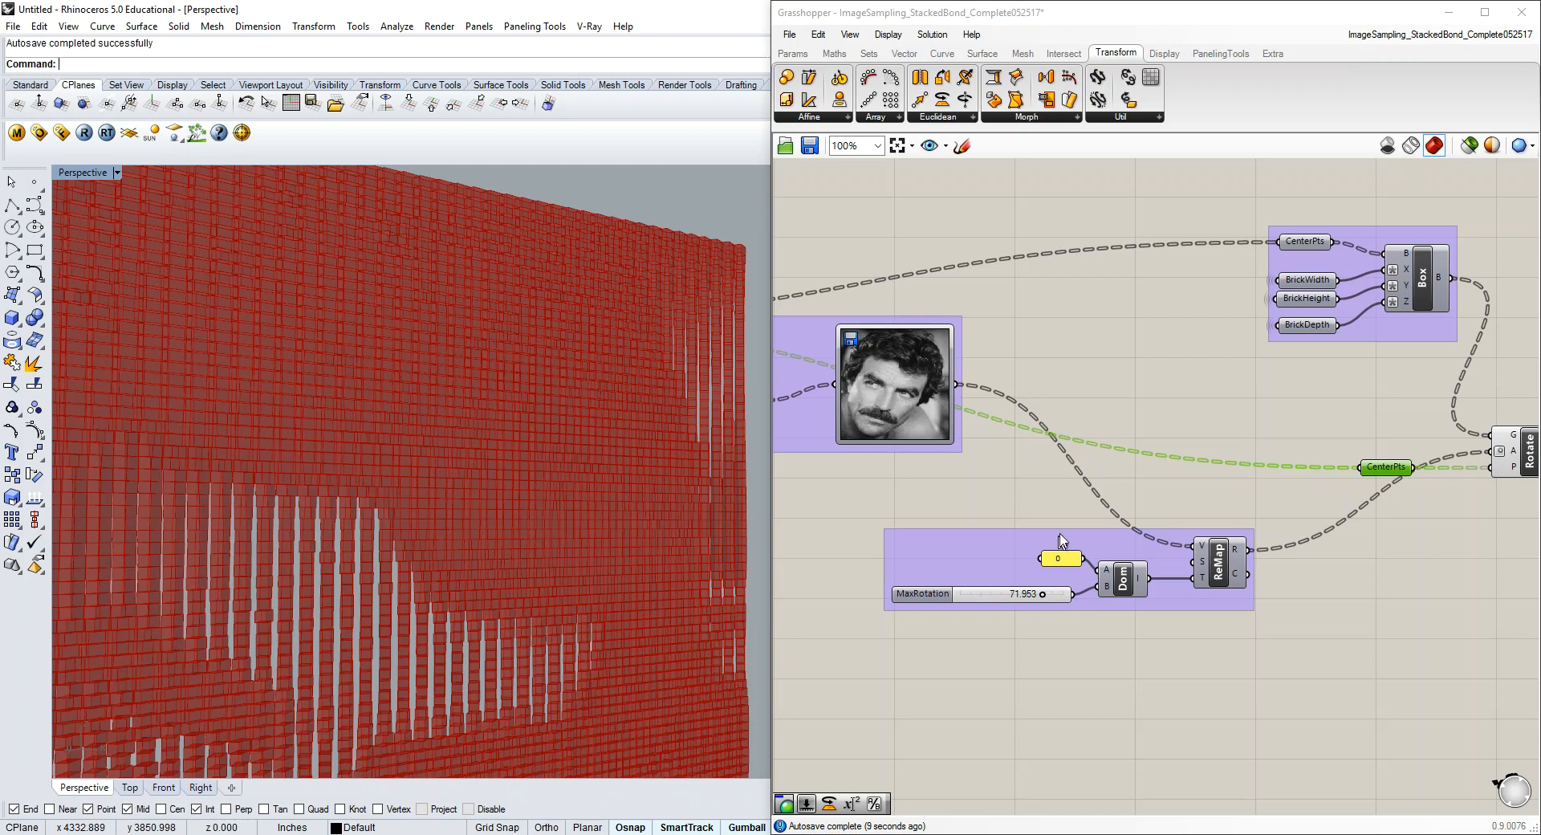
Swap the Construct Domain inputs so MaxRotation feeds A and the 0 panel feeds B, and view the whole wall.
scroll(1042, 594, "up", 3)
left_click(1170, 568)
scroll(1145, 684, "down", 1)
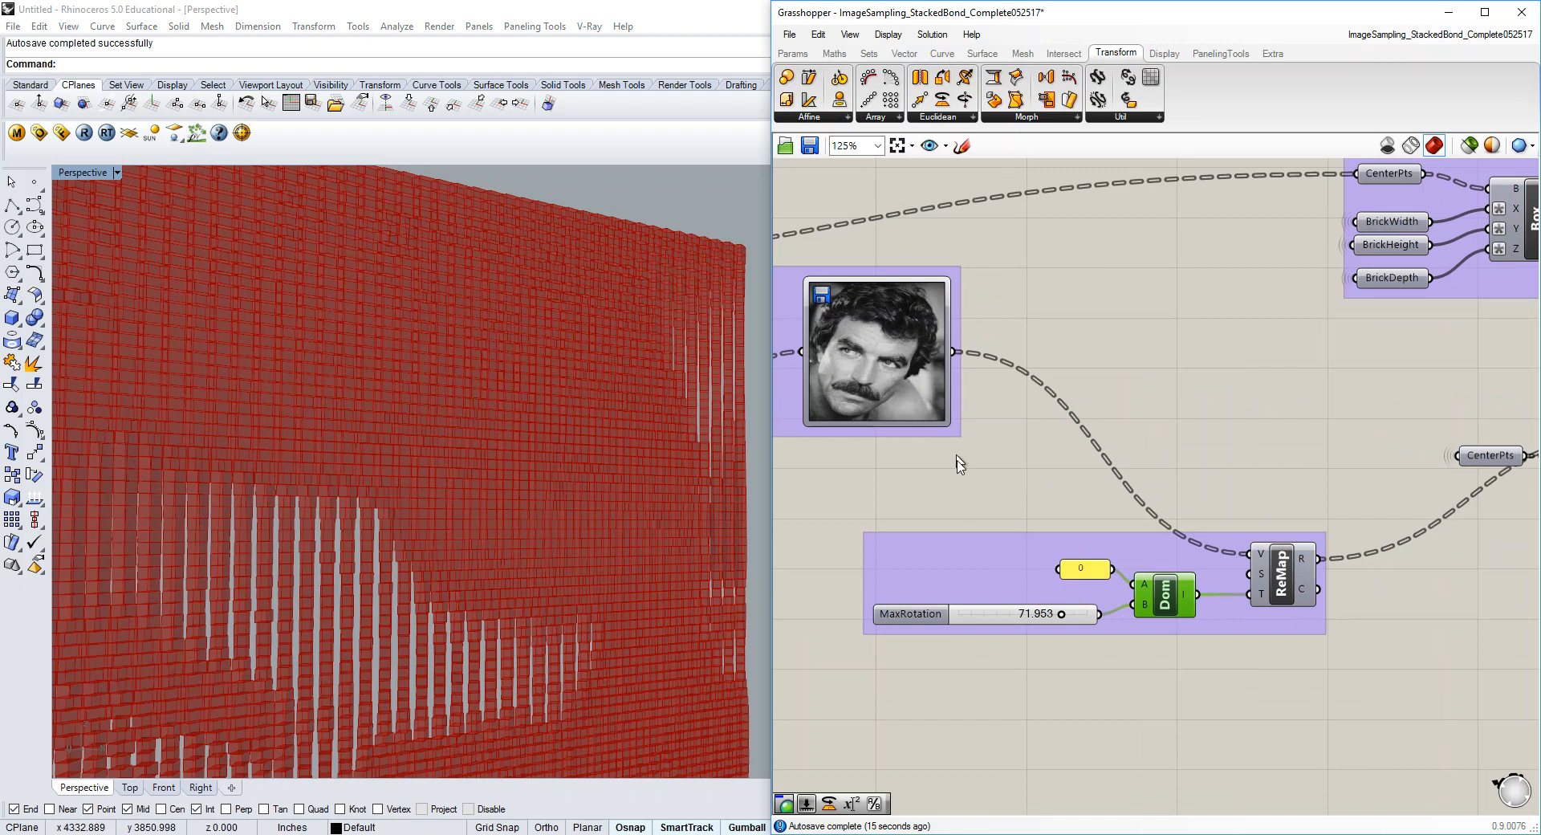
left_click_drag(1101, 572, 1087, 575)
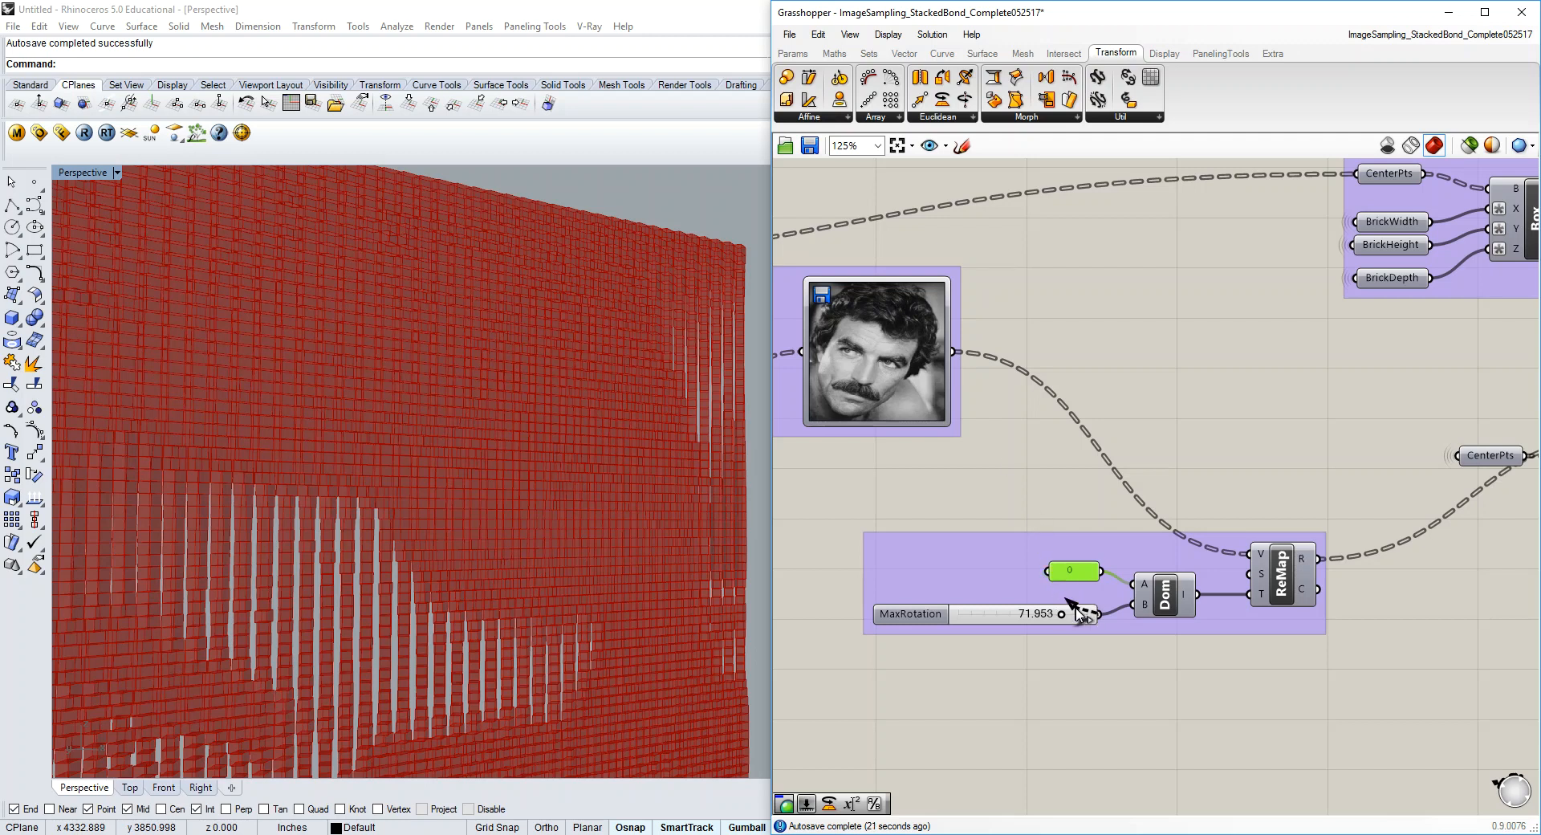
mouse_move(1085, 621)
left_mouse_down()
mouse_move(1066, 584)
mouse_move(1077, 557)
mouse_move(1089, 612)
left_mouse_up()
left_click_drag(1075, 549, 1132, 603)
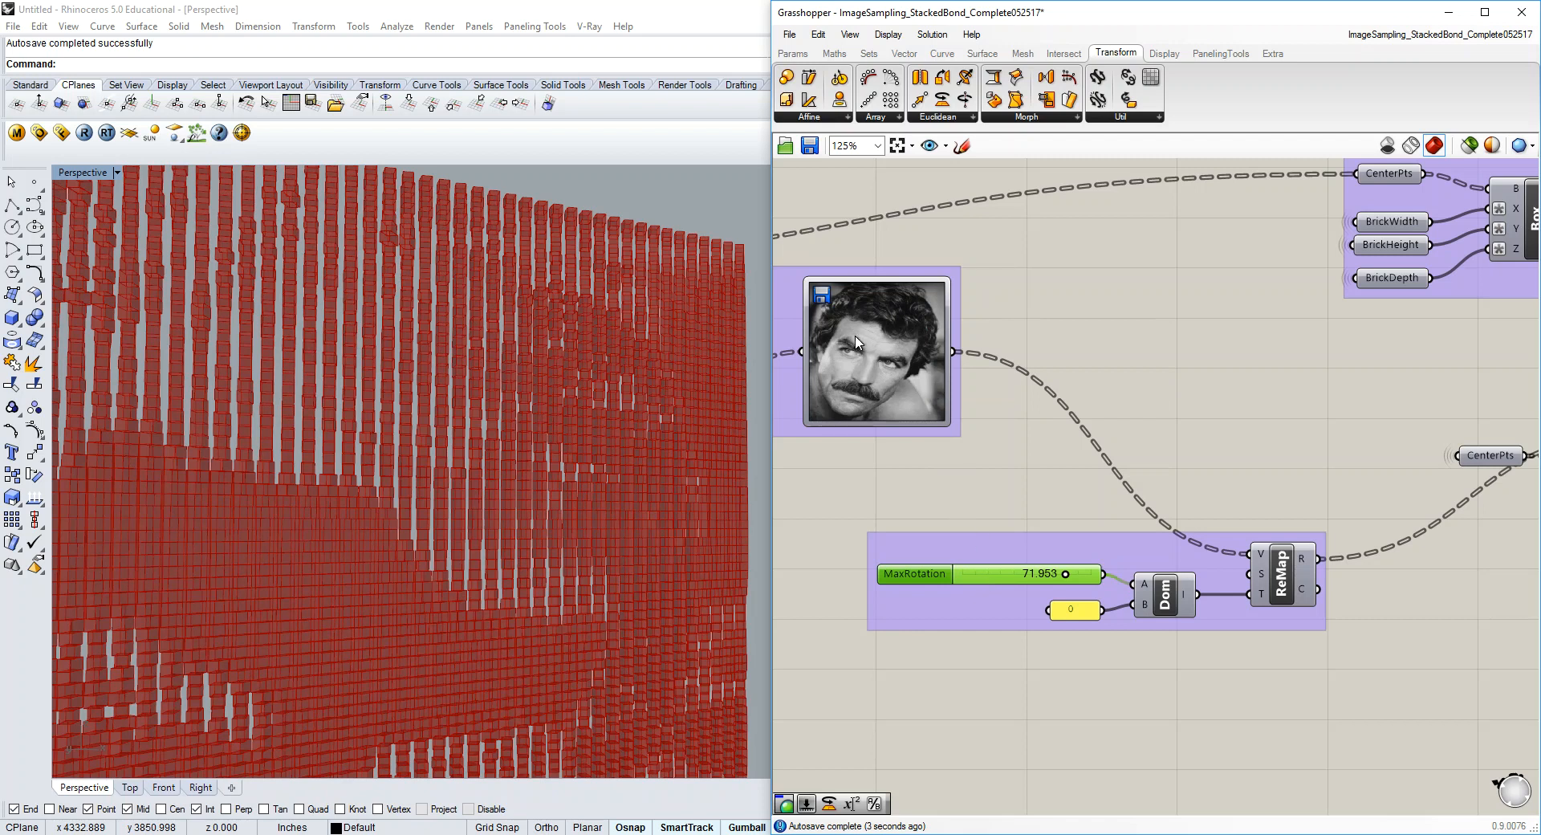
scroll(465, 475, "down", 10)
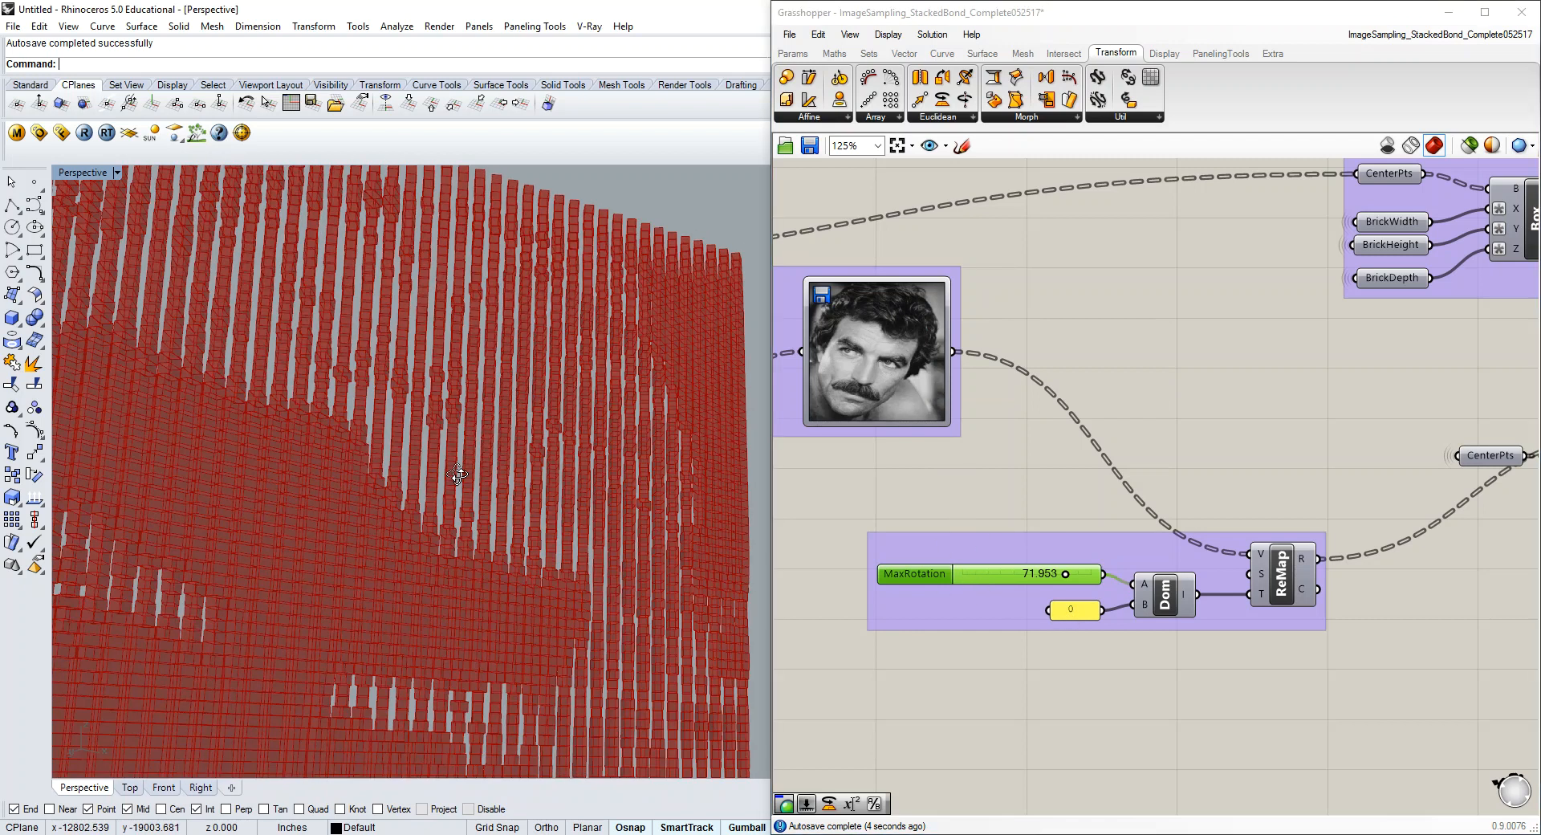
right_click_drag(447, 530, 450, 561)
scroll(1169, 499, "down", 2)
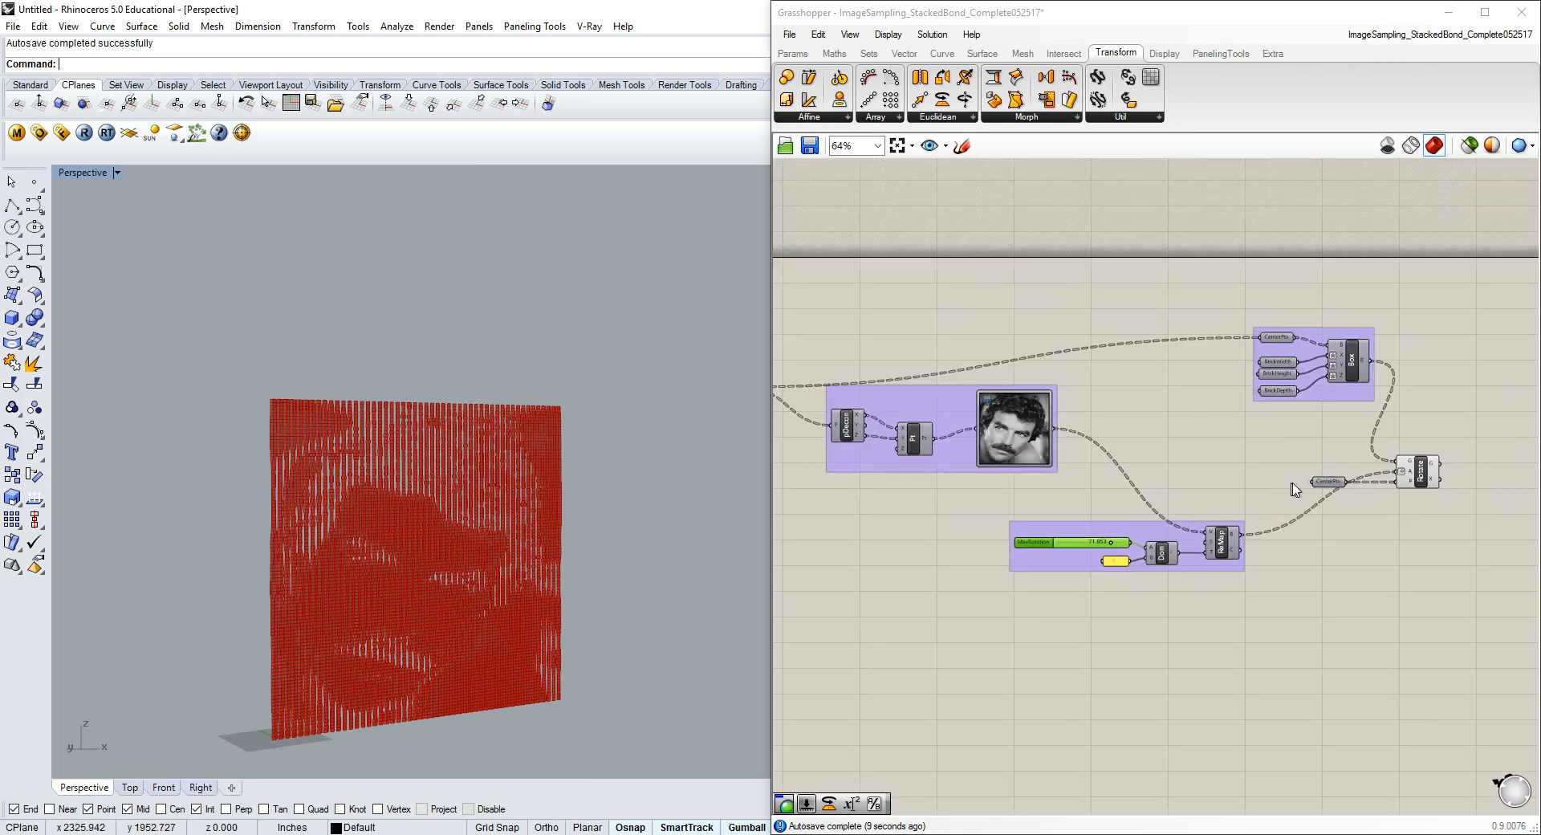
Group the Rotate component with its CenterPts parameter and shift the group slightly away from the ReMap group.
scroll(1293, 488, "up", 1)
left_click_drag(1461, 415, 1296, 577)
right_click(1243, 460)
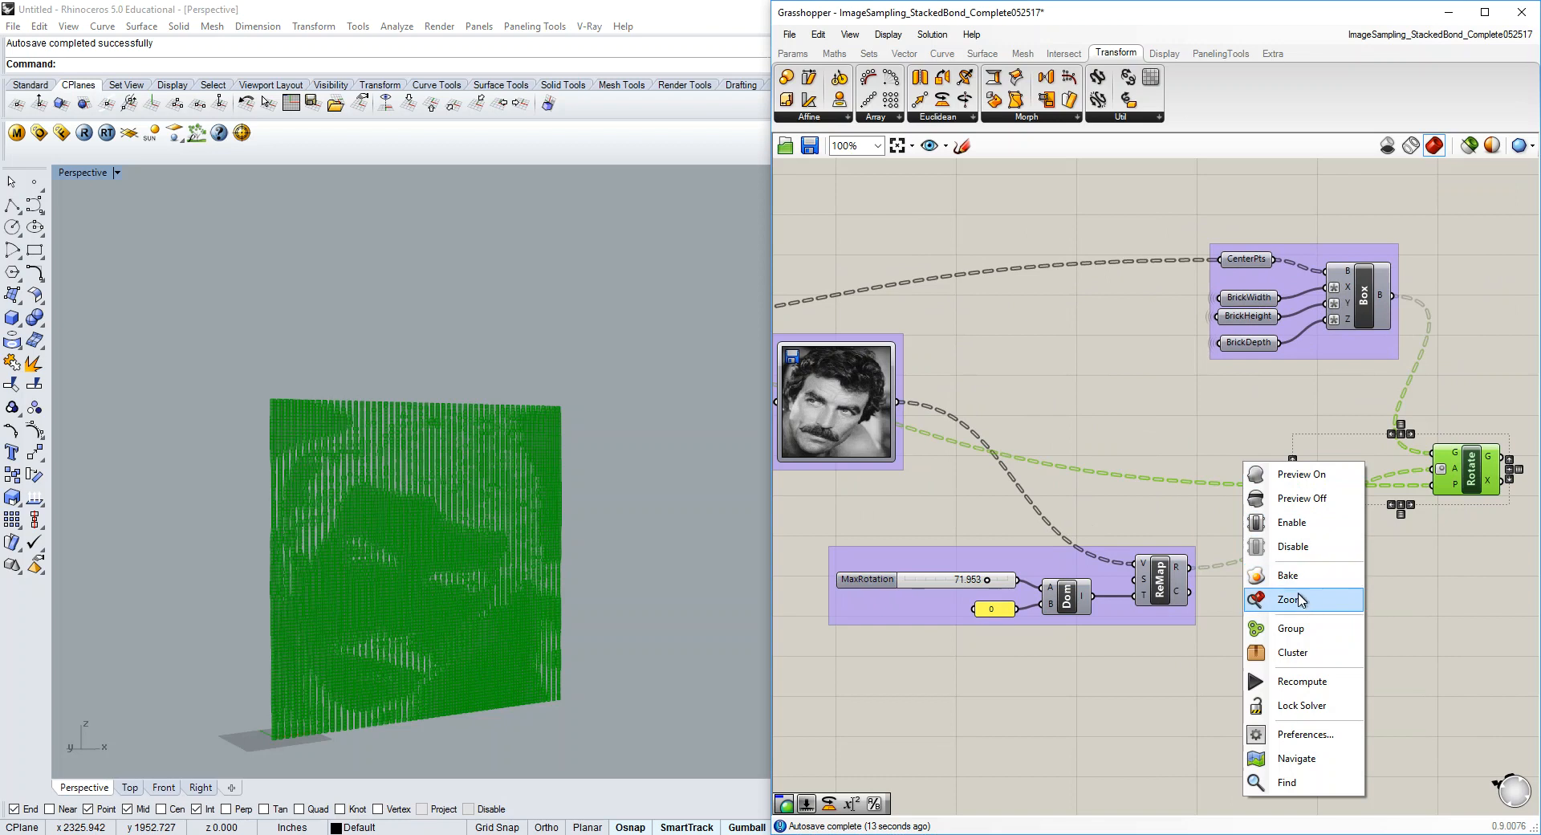
left_click(1290, 628)
left_click_drag(1377, 458, 1398, 480)
left_click(1341, 403)
Examine the rotated bricks across the wall from an angled view and up close.
right_click_drag(633, 473, 498, 475)
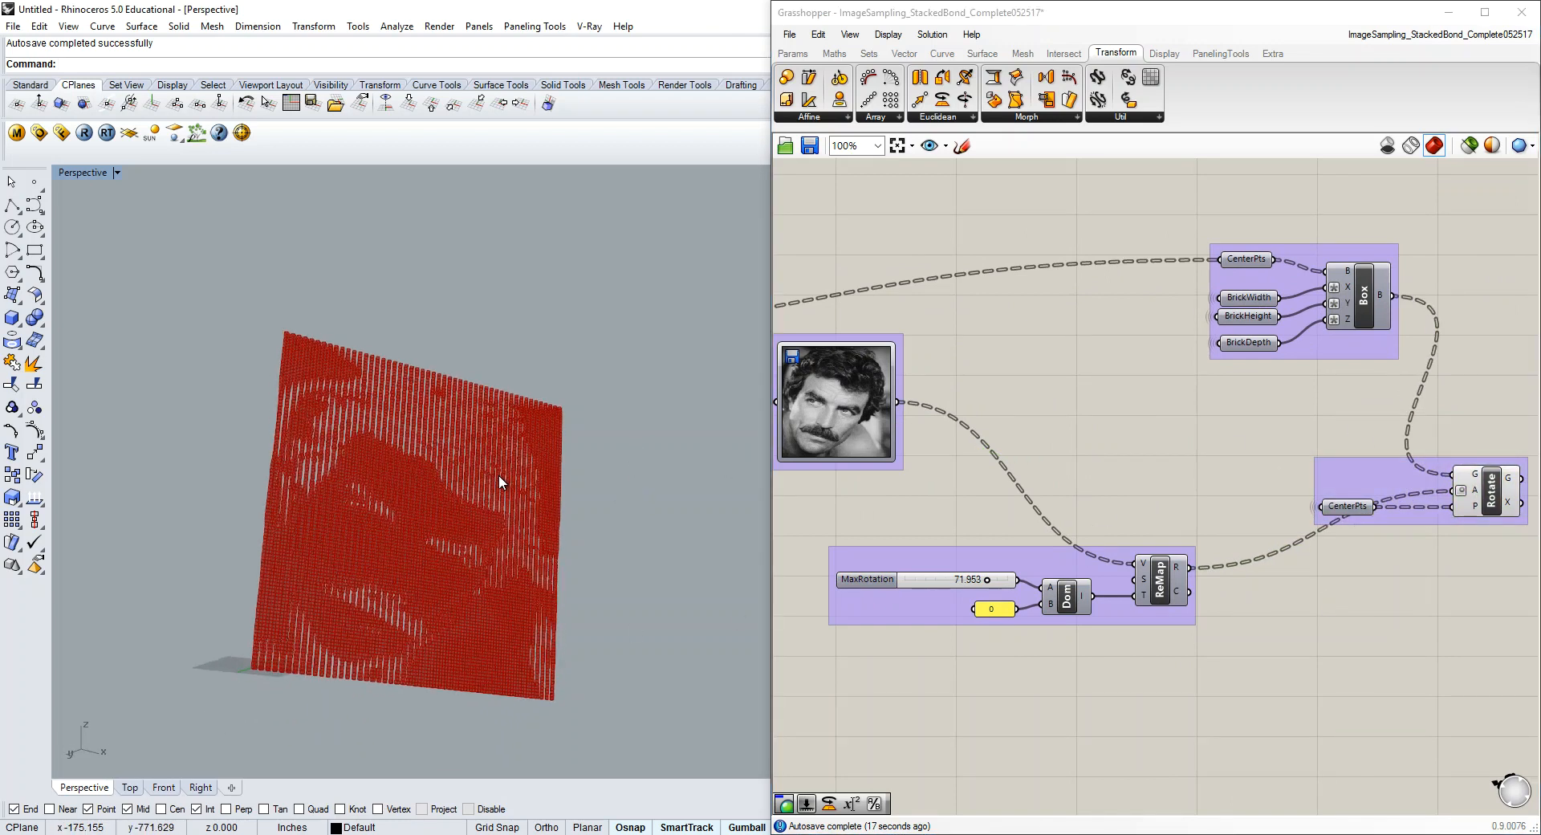
scroll(498, 475, "up", 5)
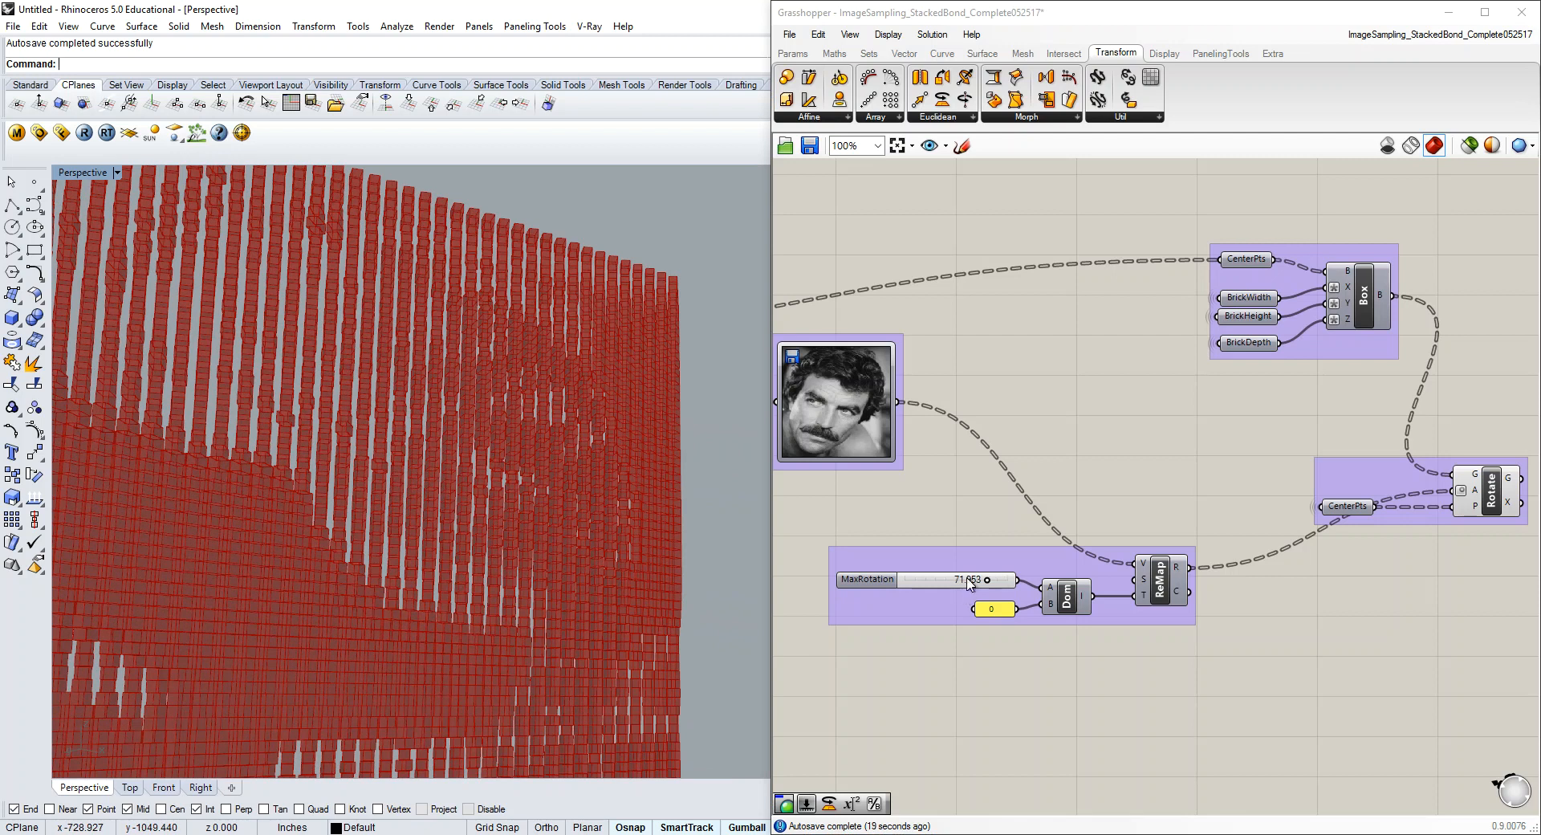
scroll(599, 455, "down", 1)
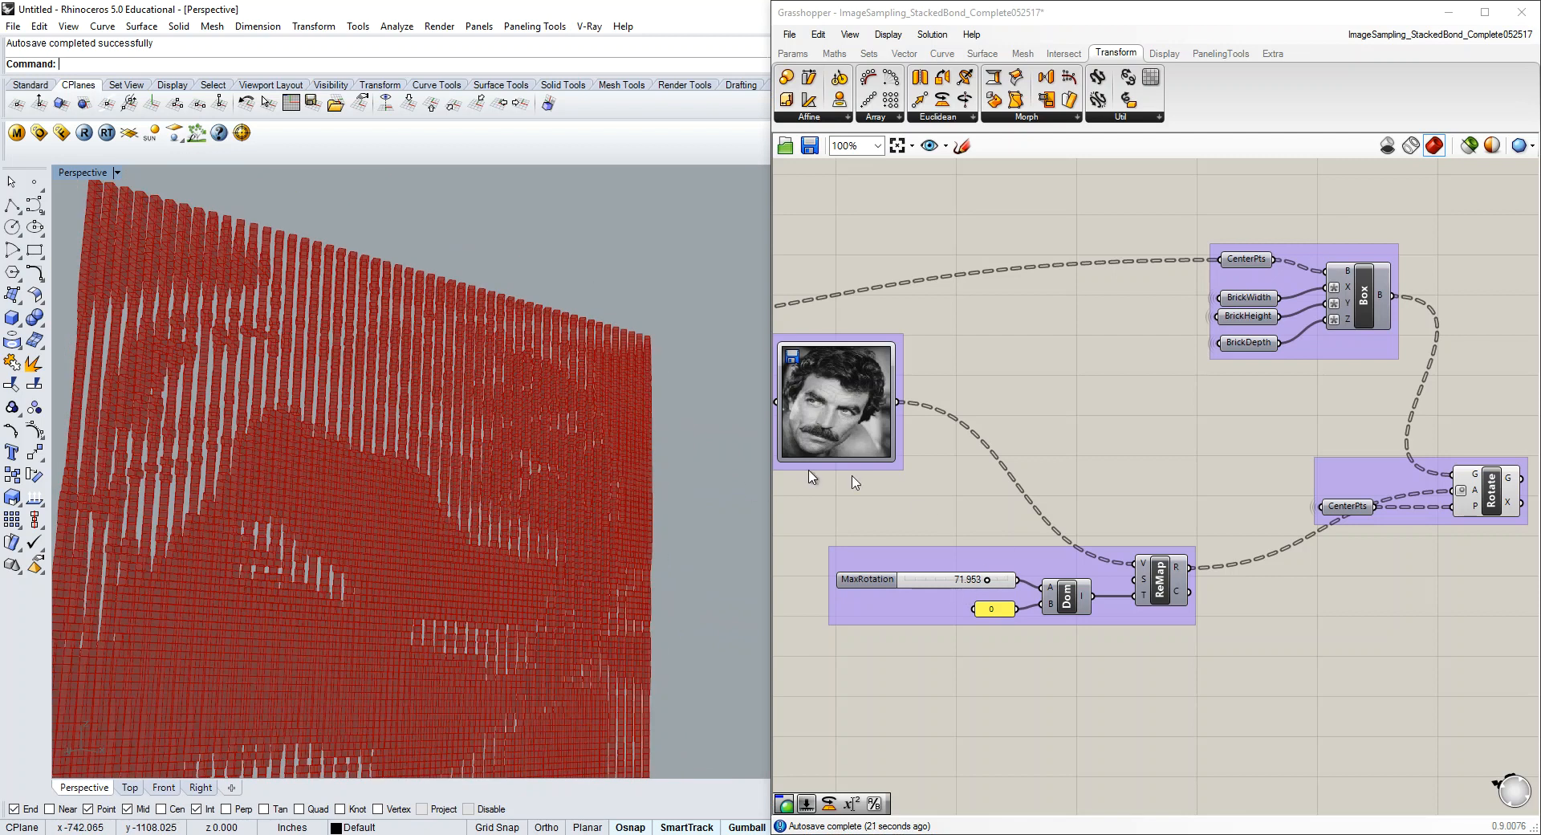